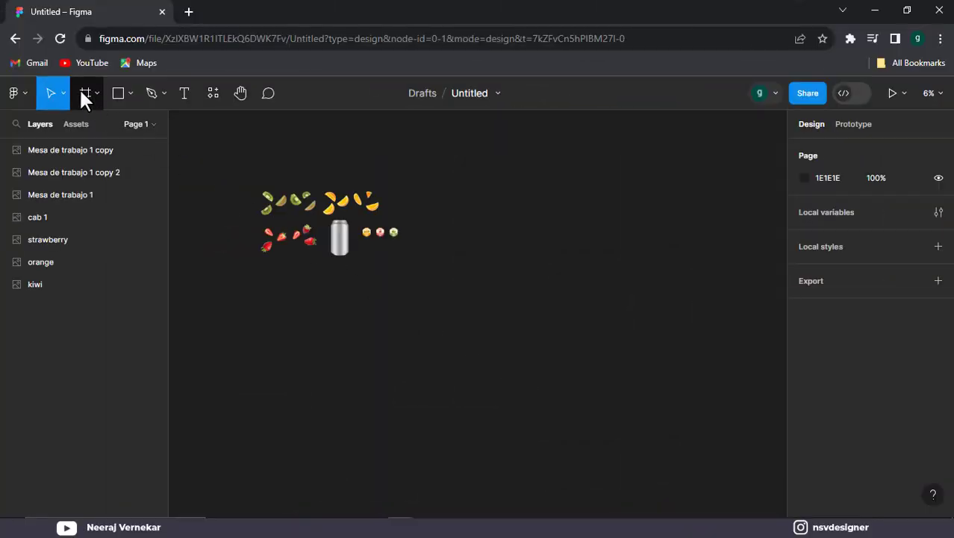
Add a MacBook Pro 14" desktop frame (1512×982), deleting a stray small frame first.
left_click(82, 93)
left_click(426, 319)
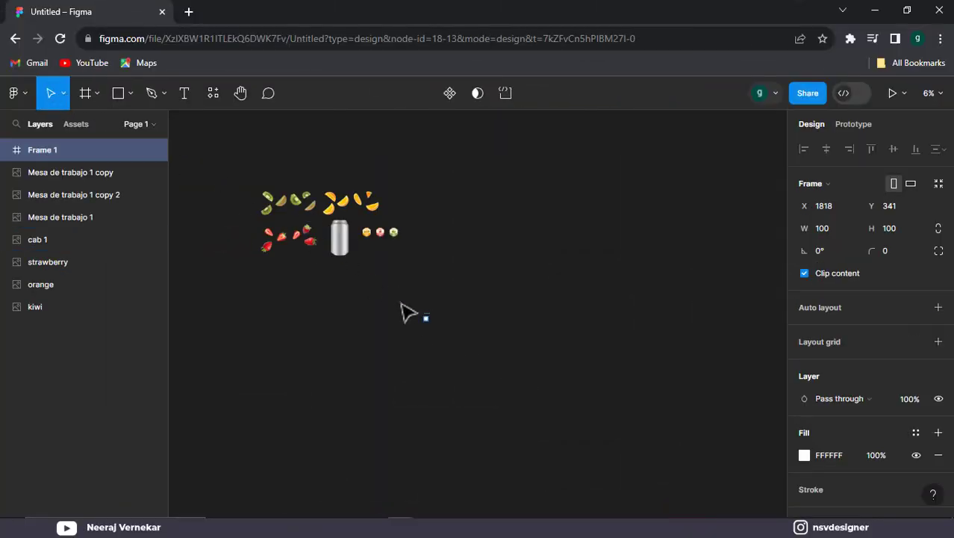
key("Delete")
left_click(92, 96)
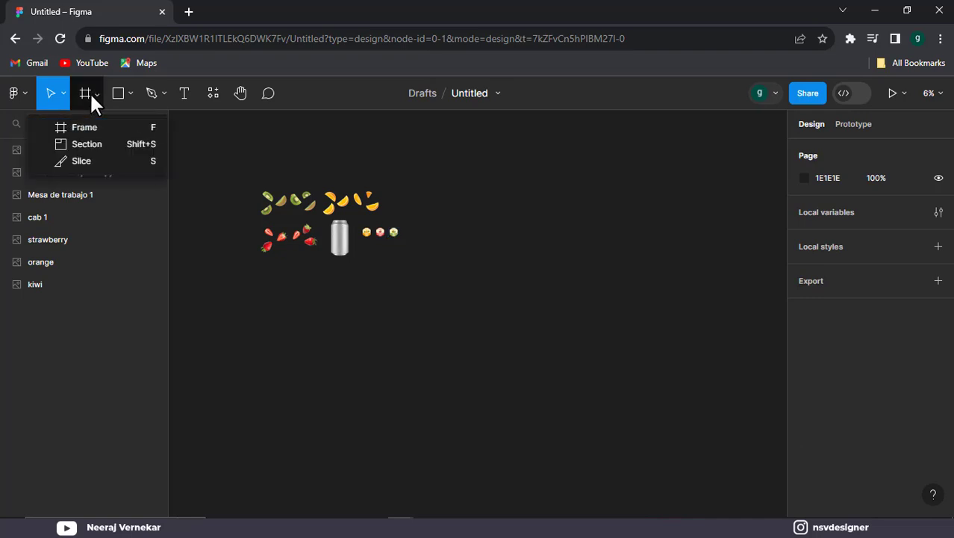
left_click(85, 90)
left_click(85, 91)
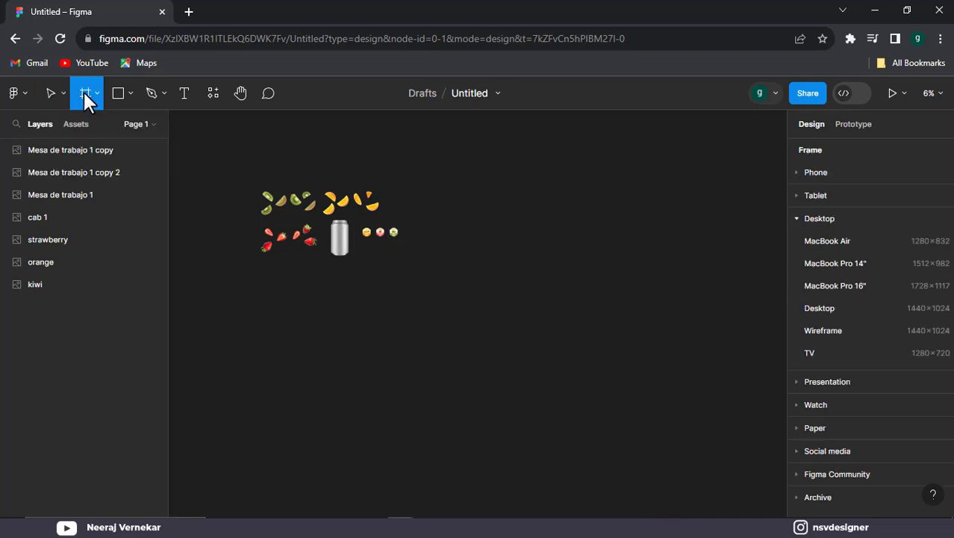
left_click(848, 262)
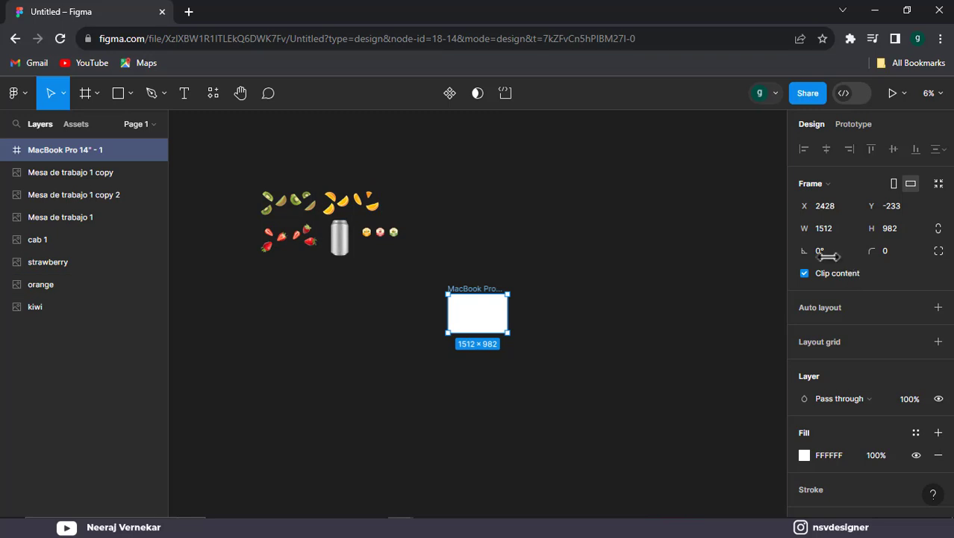
Select all the fruit, can and label images and move them beside the frame.
mouse_move(258, 184)
left_mouse_down()
mouse_move(383, 247)
mouse_move(383, 237)
mouse_move(418, 322)
left_mouse_up()
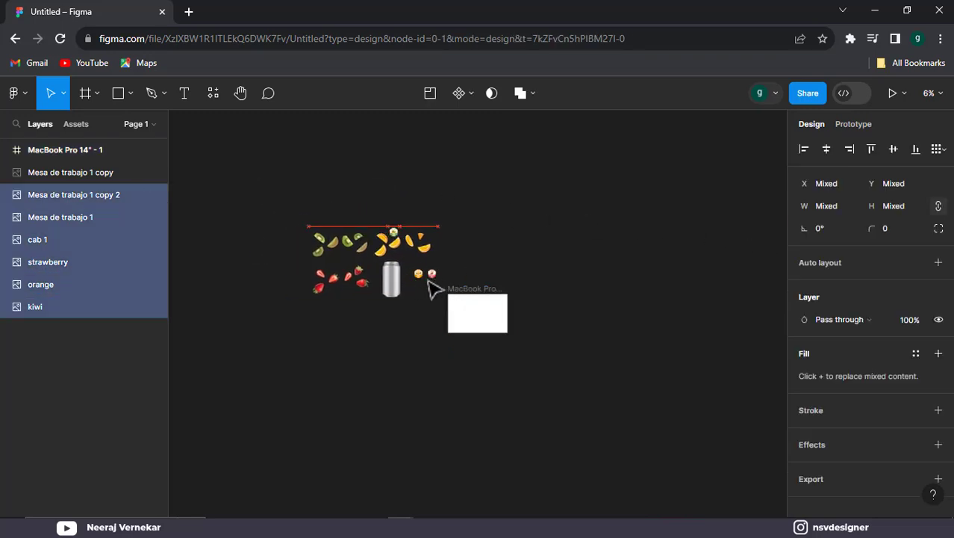
key("ctrl+z")
left_click_drag(207, 146, 400, 278)
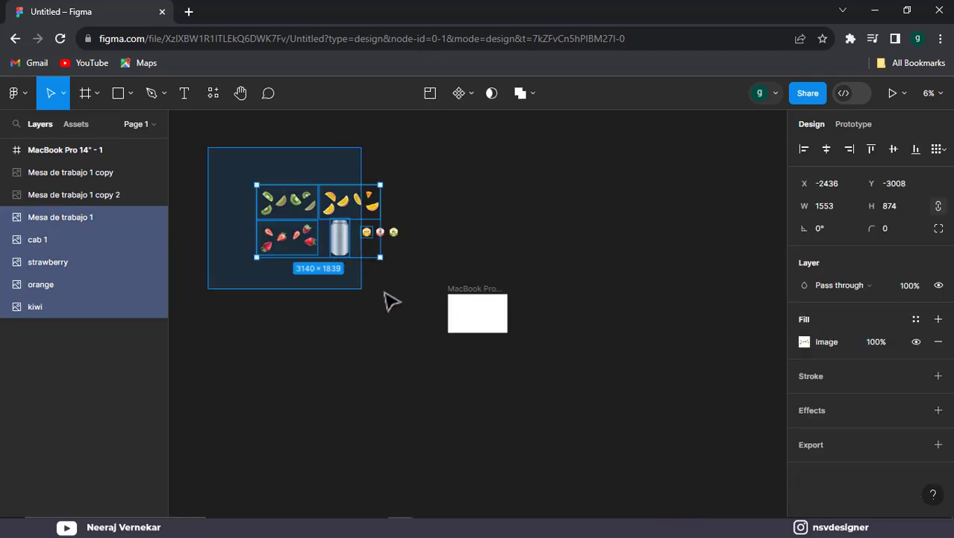
left_click_drag(373, 221, 373, 304)
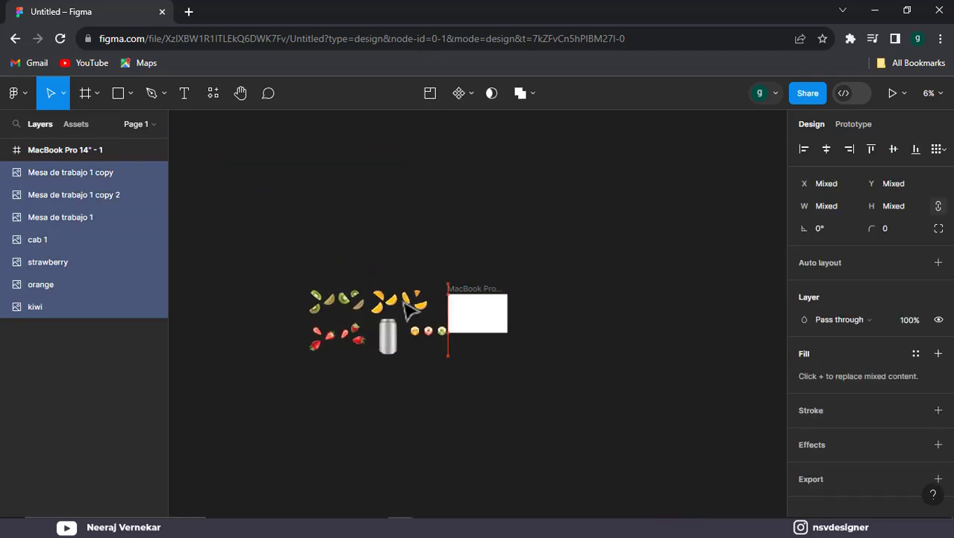
scroll(514, 347, "up", 5)
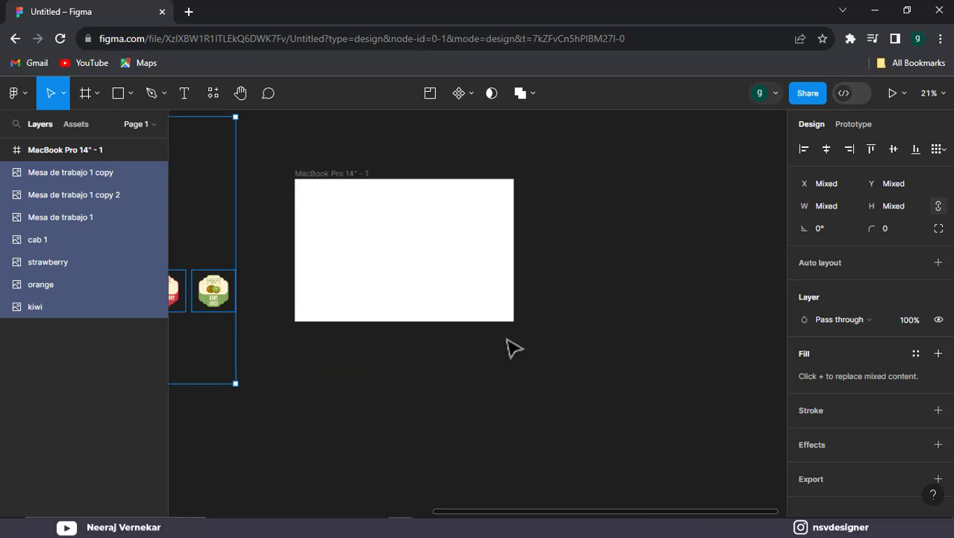
Move the can image into the MacBook frame, centre it, and shrink it to 309×616.
scroll(522, 413, "left", 3)
left_click(522, 413)
mouse_move(265, 392)
left_mouse_down()
mouse_move(586, 333)
mouse_move(581, 365)
mouse_move(554, 351)
left_mouse_up()
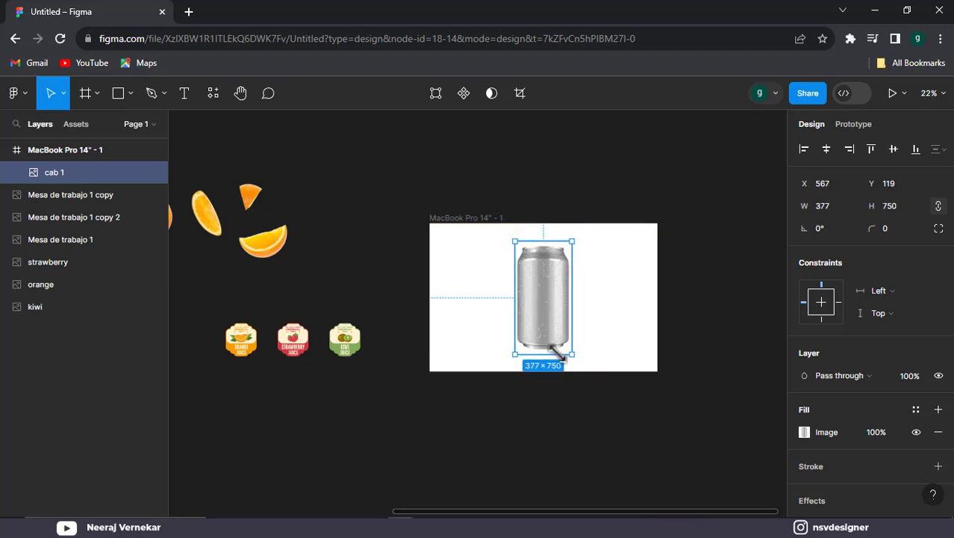
scroll(608, 350, "up", 2)
scroll(609, 350, "up", 3)
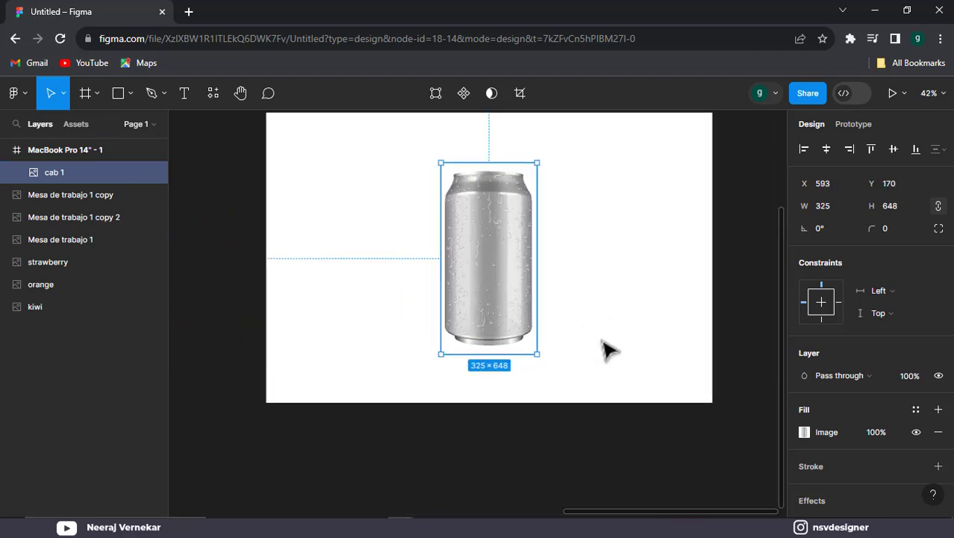
left_click_drag(502, 316, 501, 316)
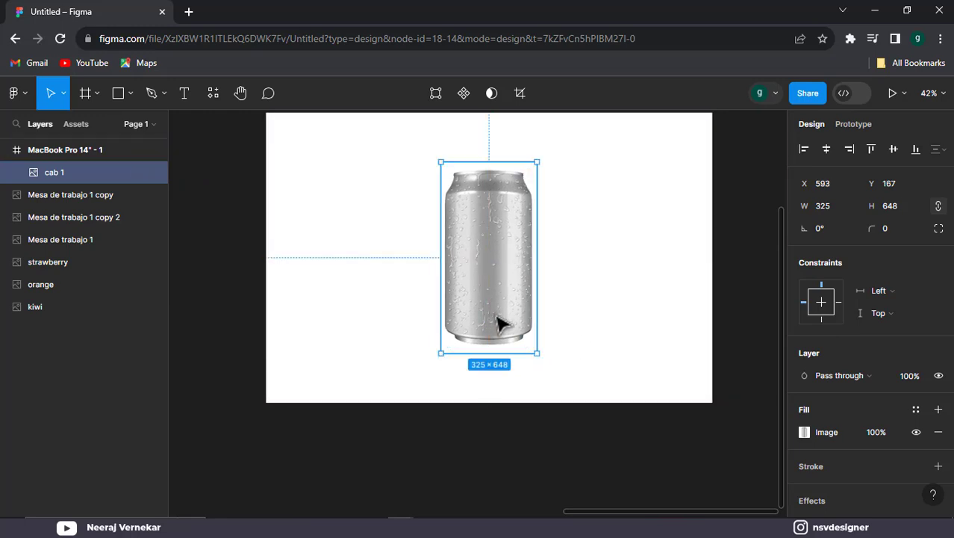
left_click_drag(536, 359, 527, 345)
Pan over to the three juice labels and select them together.
scroll(564, 337, "up", 1)
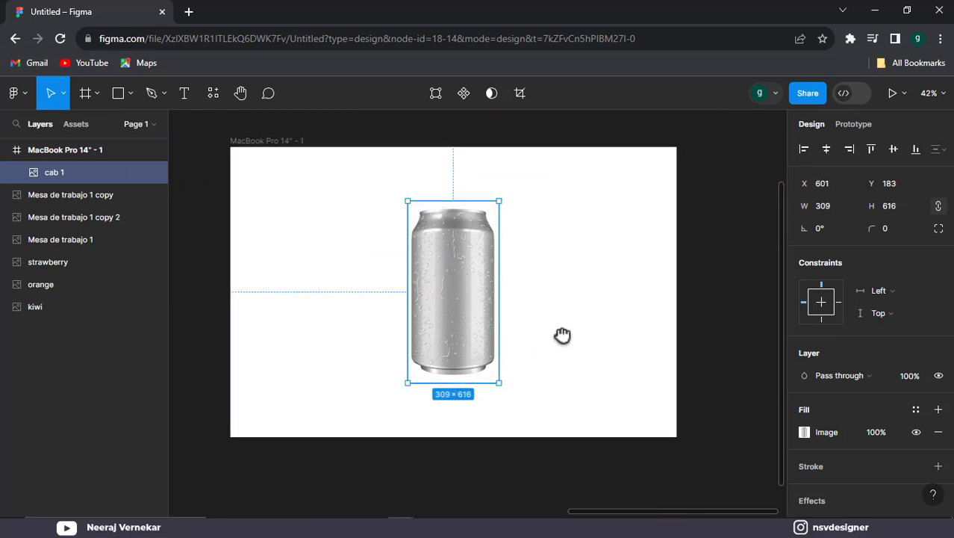
scroll(565, 342, "down", 1)
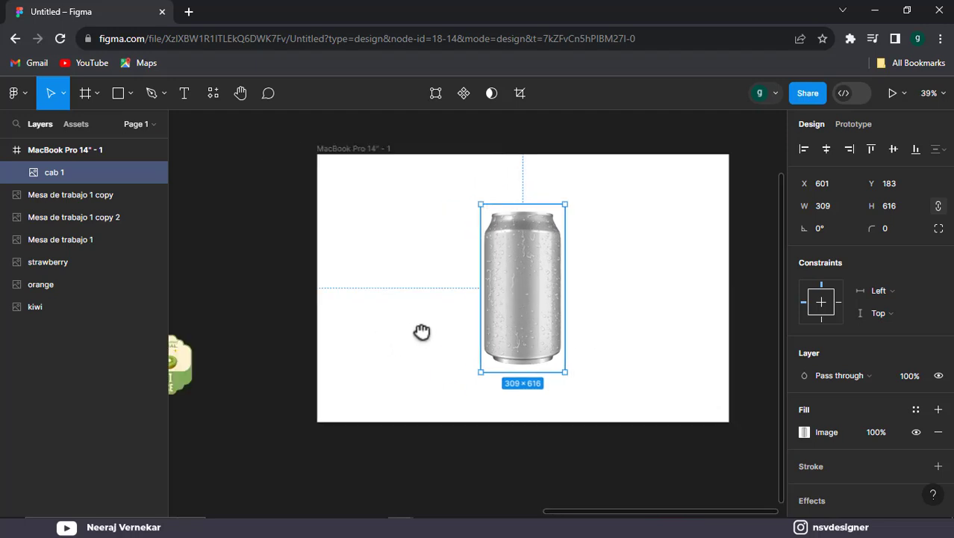
left_click_drag(420, 330, 580, 321)
left_click_drag(490, 330, 188, 367)
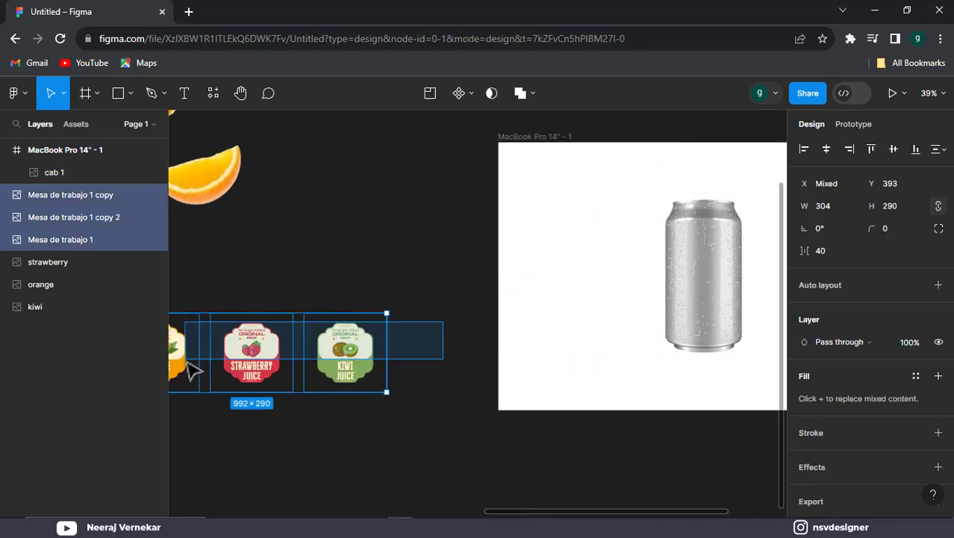
Move the three juice labels beside the frame and space them evenly.
mouse_move(345, 371)
left_mouse_down()
mouse_move(624, 373)
mouse_move(538, 393)
mouse_move(416, 383)
mouse_move(609, 337)
mouse_move(677, 308)
mouse_move(724, 305)
mouse_move(630, 348)
mouse_move(424, 357)
mouse_move(633, 314)
left_mouse_up()
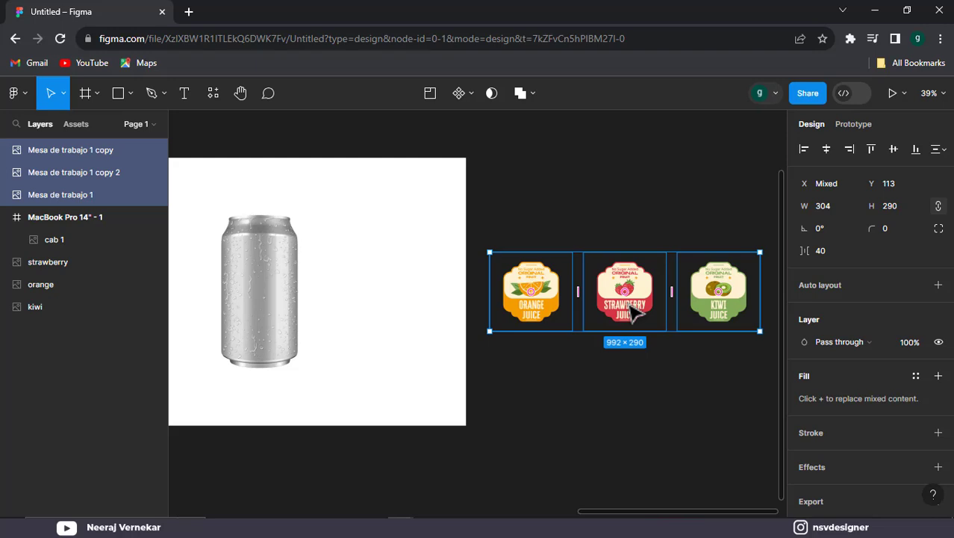
left_click(590, 384)
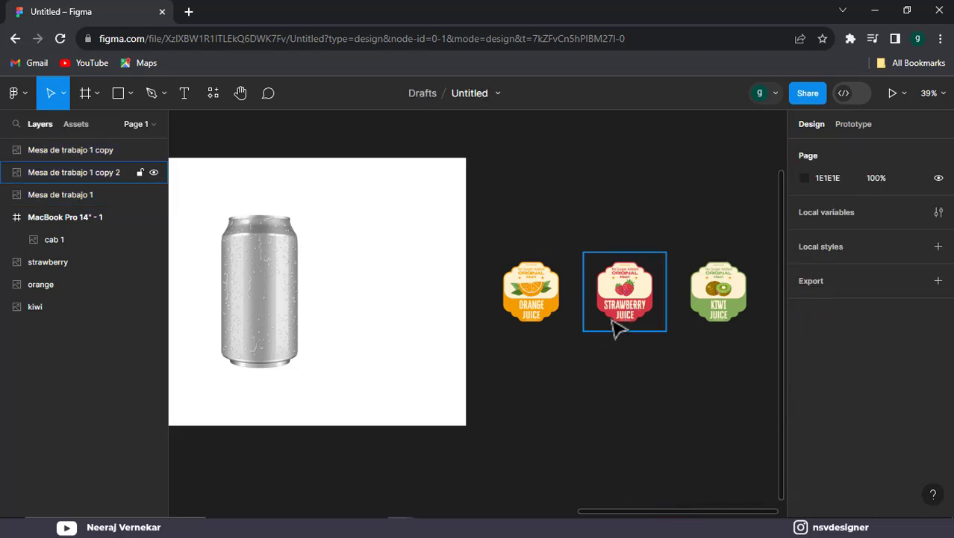
left_click_drag(623, 324, 611, 325)
left_click(713, 306)
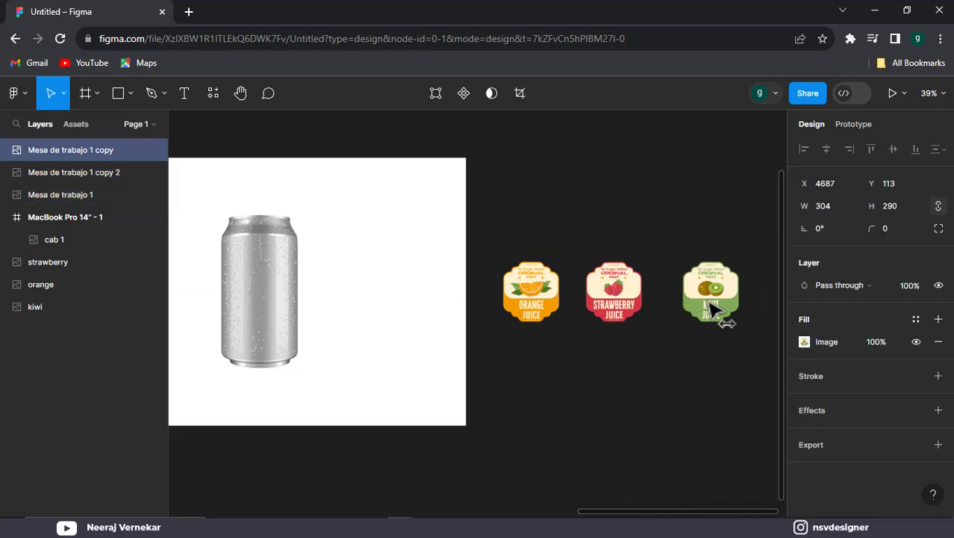
left_click_drag(713, 306, 692, 308)
left_click(650, 377)
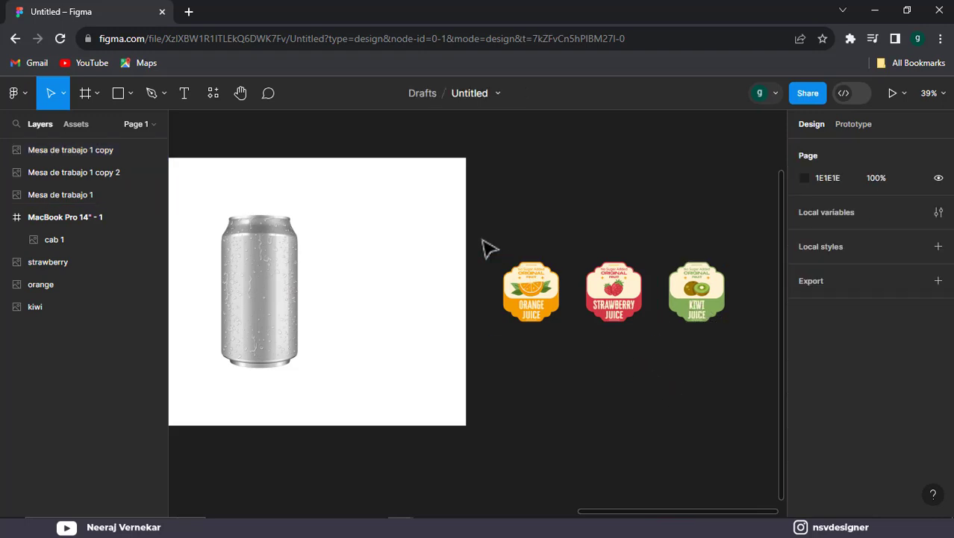
Wrap the three juice labels in a new frame, Frame 1.
left_click_drag(483, 240, 695, 305)
right_click(695, 304)
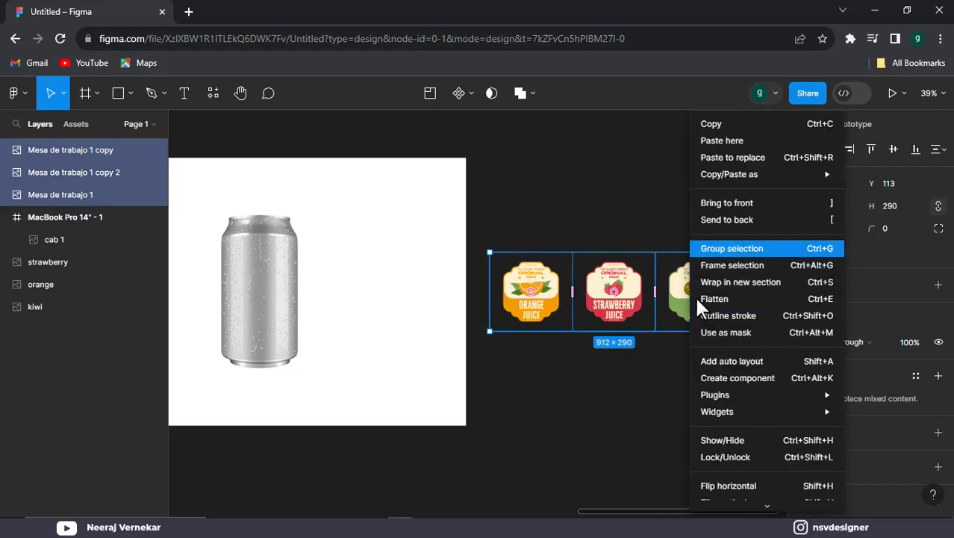
left_click(737, 267)
left_click(616, 278)
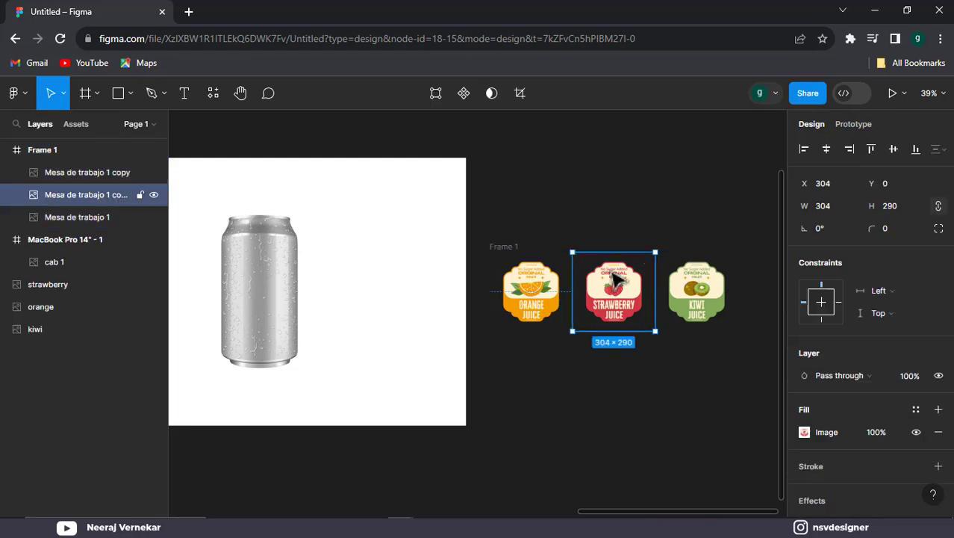
left_click(502, 247)
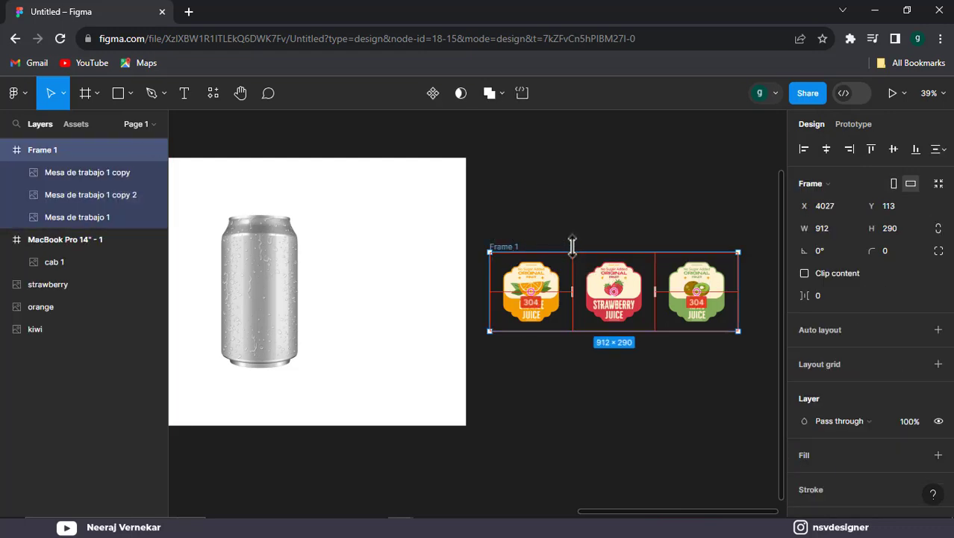
Enlarge Frame 1 to 912×808 and give it a white fill.
left_click_drag(602, 244, 607, 180)
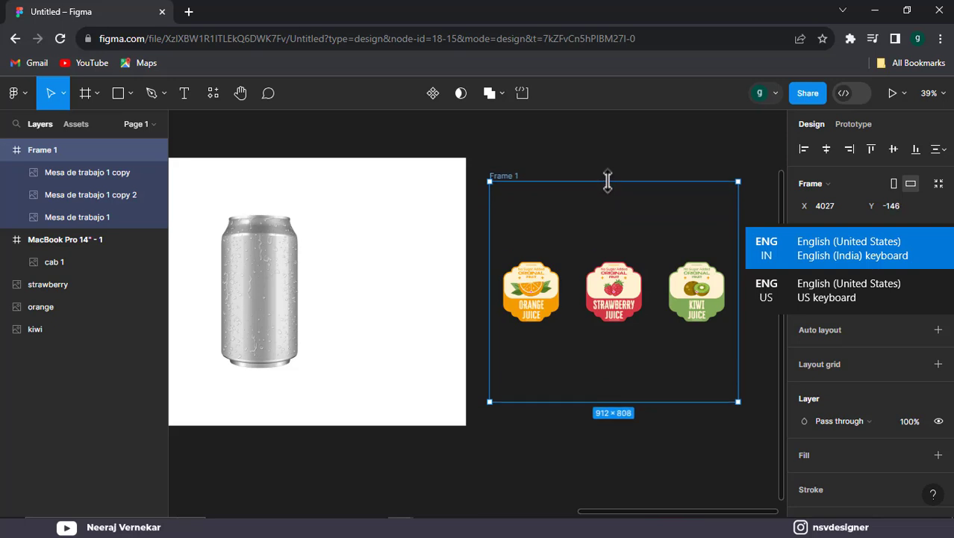
left_click(565, 162)
left_click(498, 184)
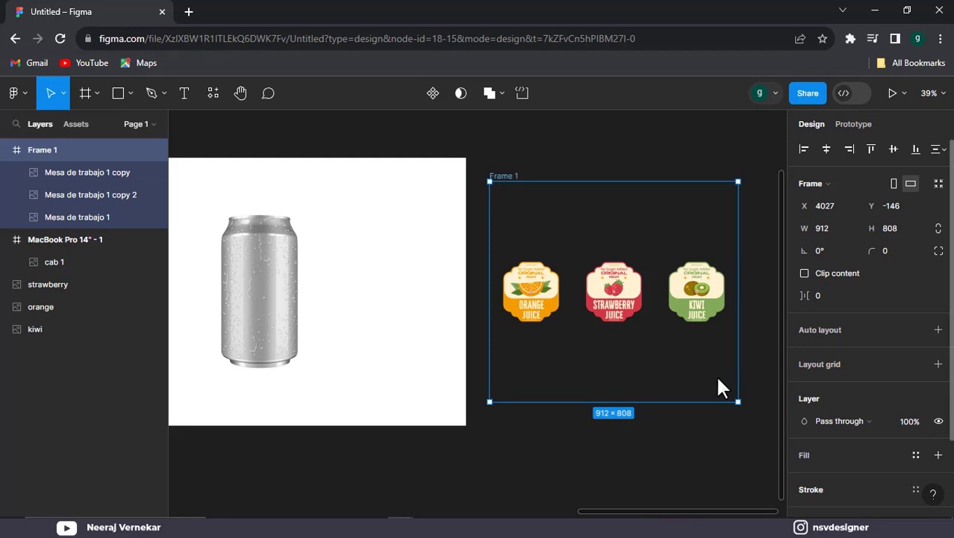
left_click(805, 455)
left_click(560, 152)
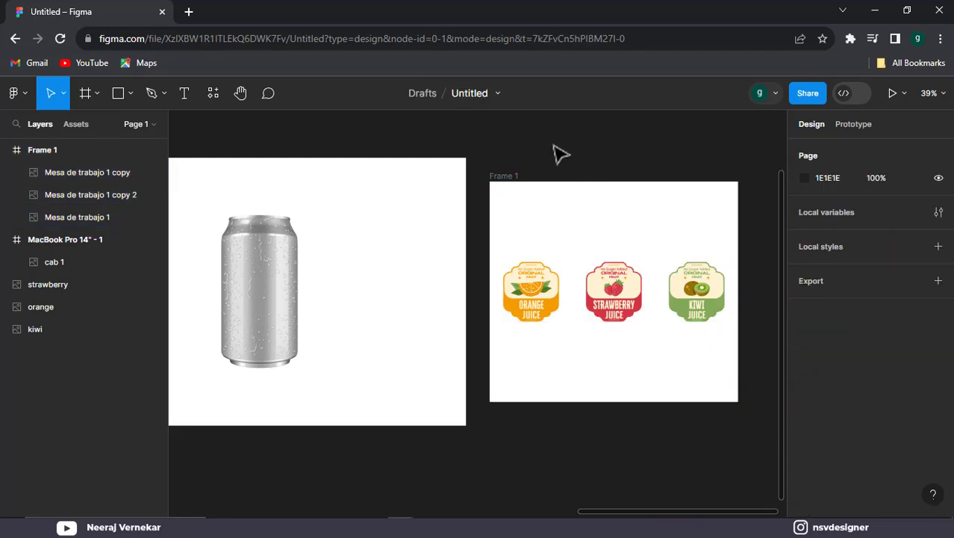
left_click(120, 97)
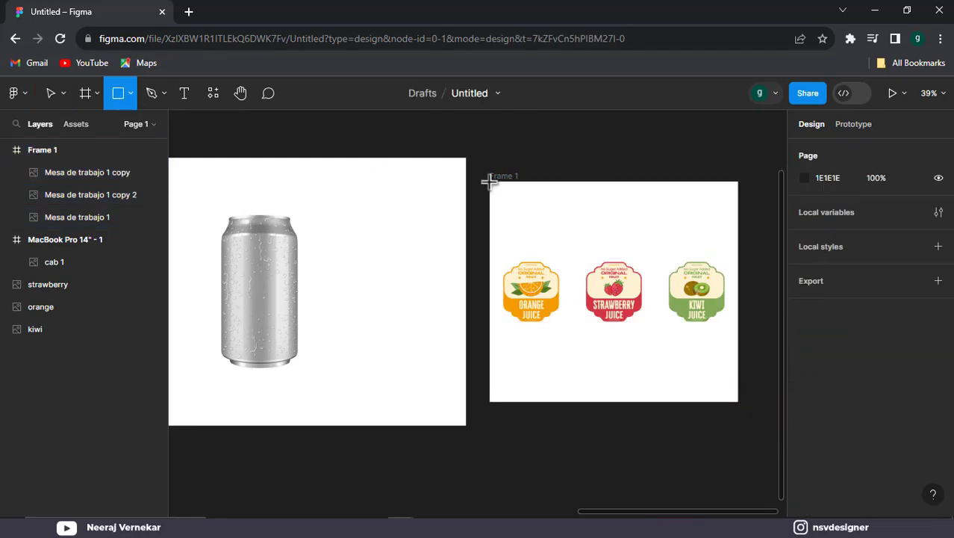
Draw a 304×808 panel behind the orange label, duplicate it to the middle, and colour that red.
left_click_drag(489, 181, 573, 401)
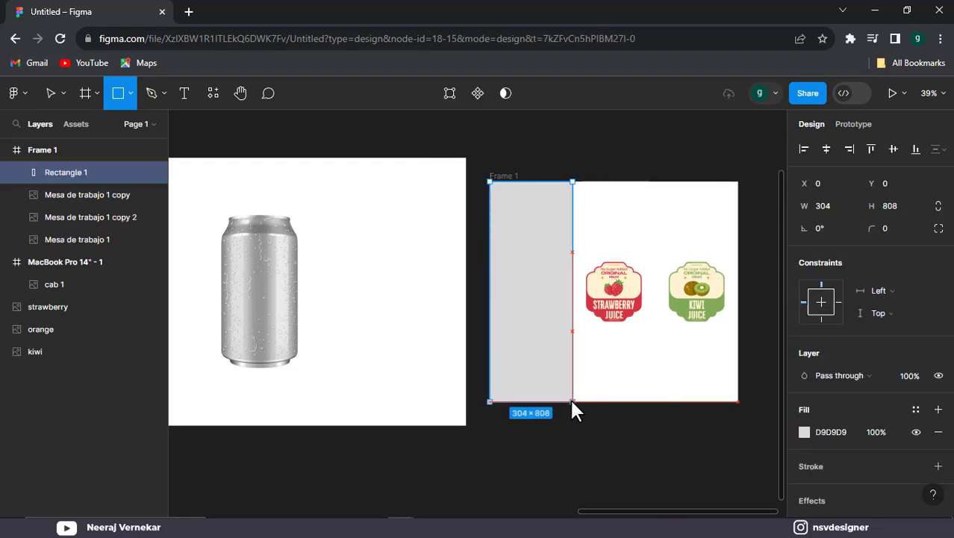
left_click_drag(573, 401, 571, 402)
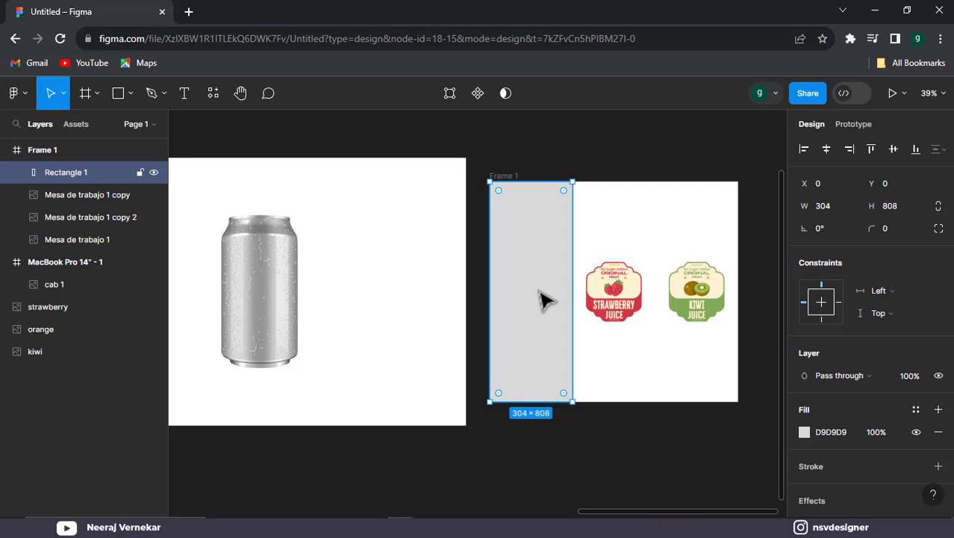
key("ctrl+bracketleft")
key("ctrl+bracketleft")
key("ctrl+bracketleft")
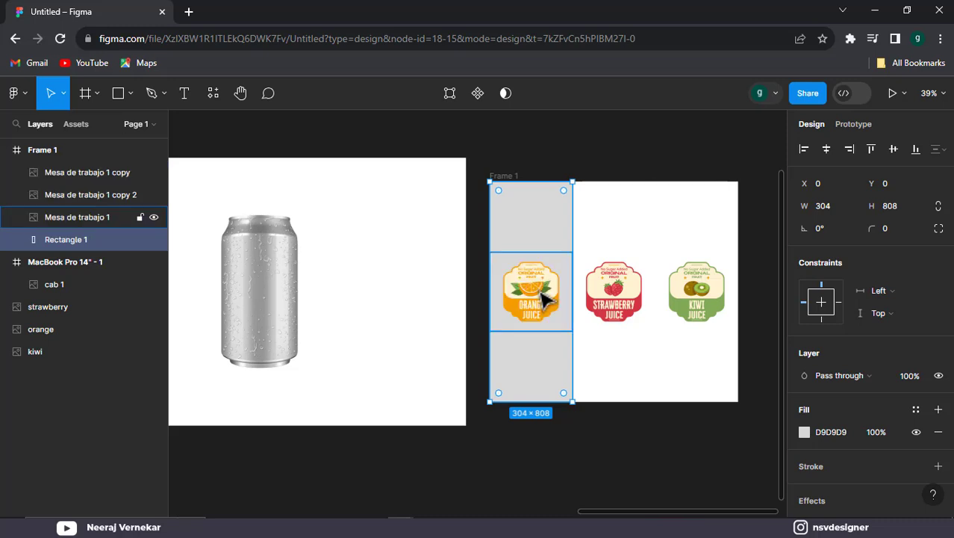
mouse_move(543, 207)
left_mouse_down()
mouse_move(623, 246)
mouse_move(694, 247)
left_mouse_up()
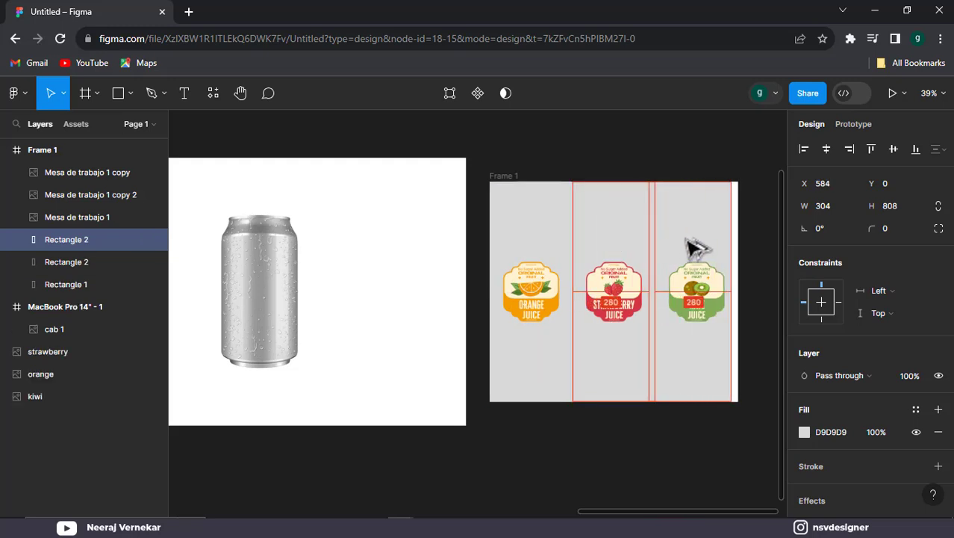
left_click(627, 377)
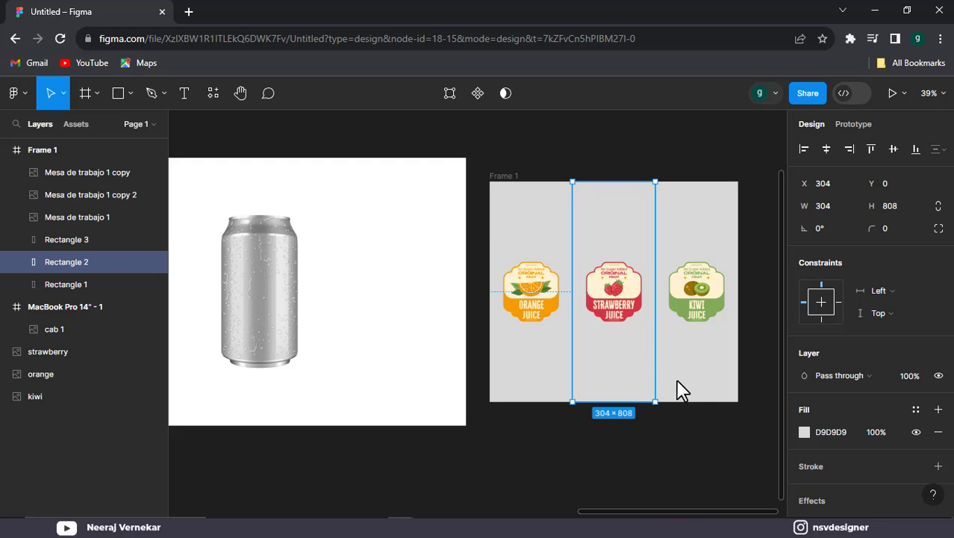
left_click(804, 433)
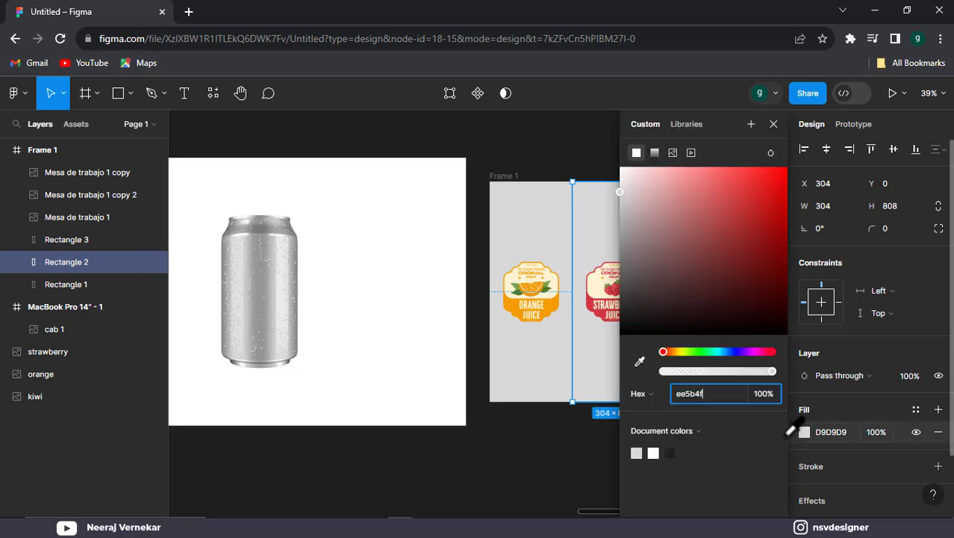
left_click(550, 464)
Colour the kiwi background panel green, B8DD6A.
key("Tab")
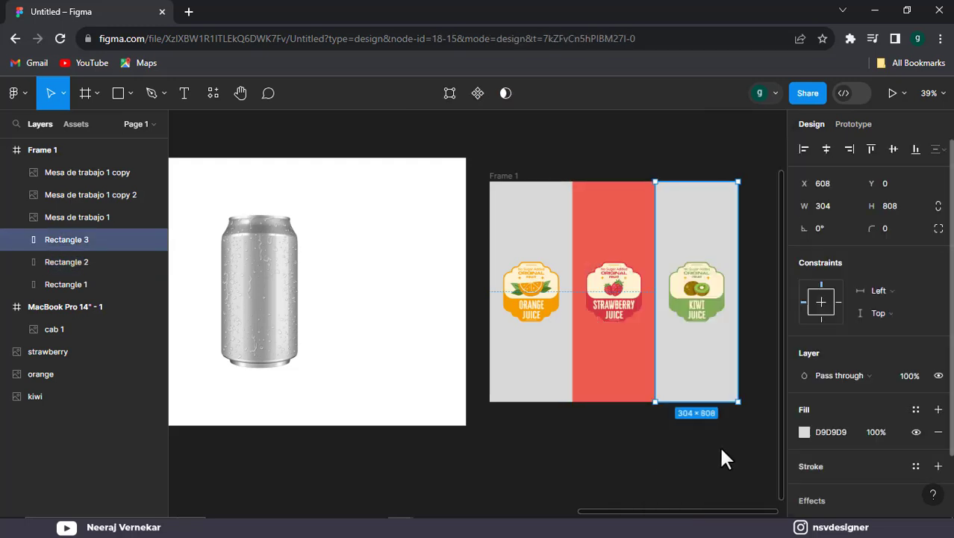
left_click(805, 433)
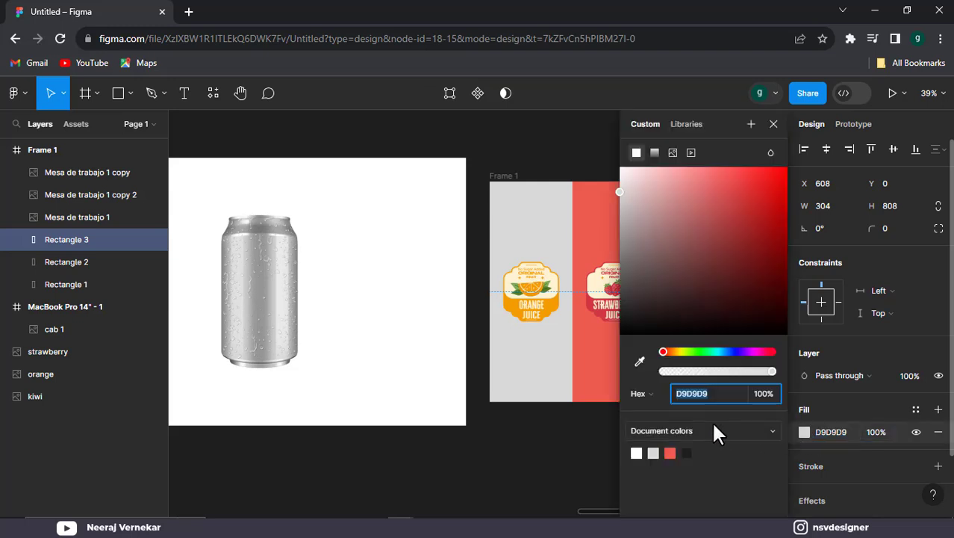
type("b8dd6a")
left_click(550, 459)
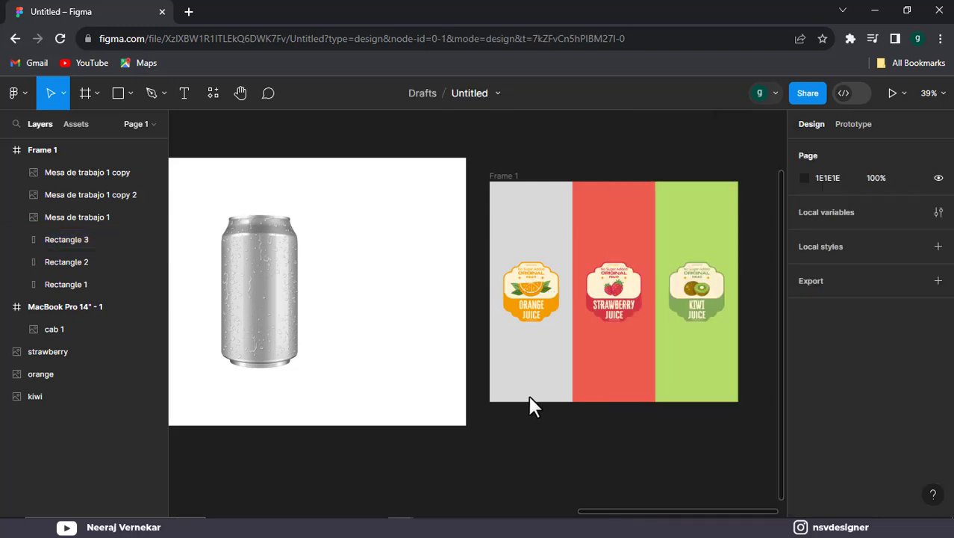
Colour the orange panel cream FFF2D2, sampled from the orange juice label.
left_click(527, 367)
left_click(805, 431)
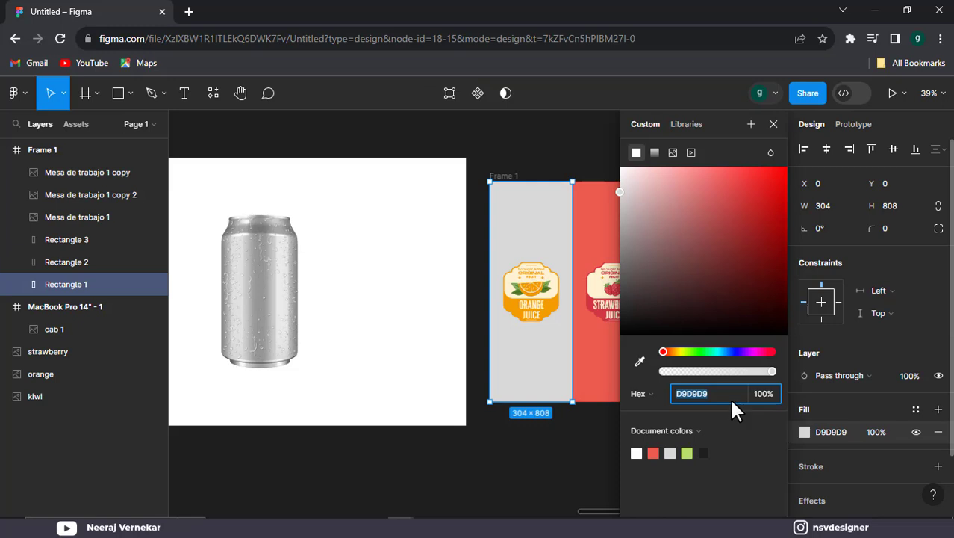
left_click(640, 362)
left_click(553, 293)
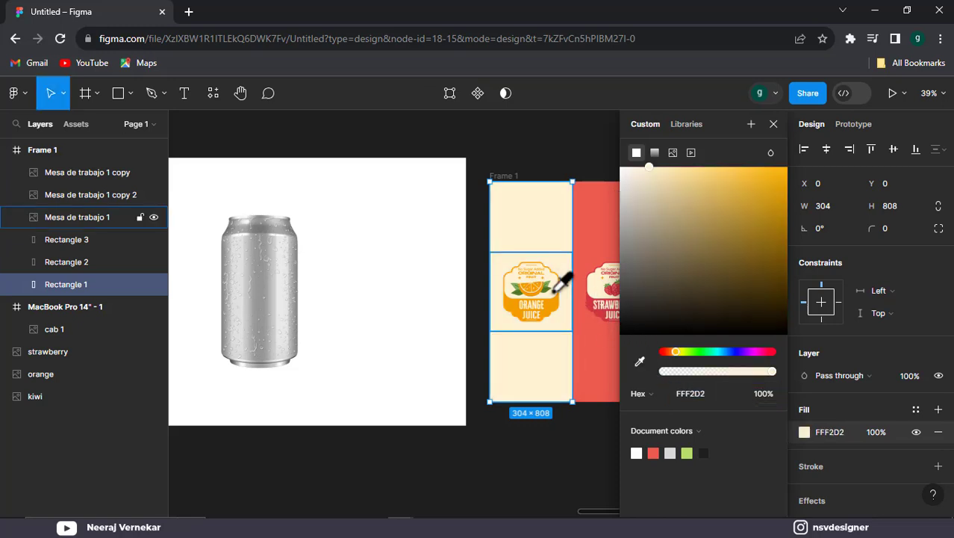
left_click(585, 469)
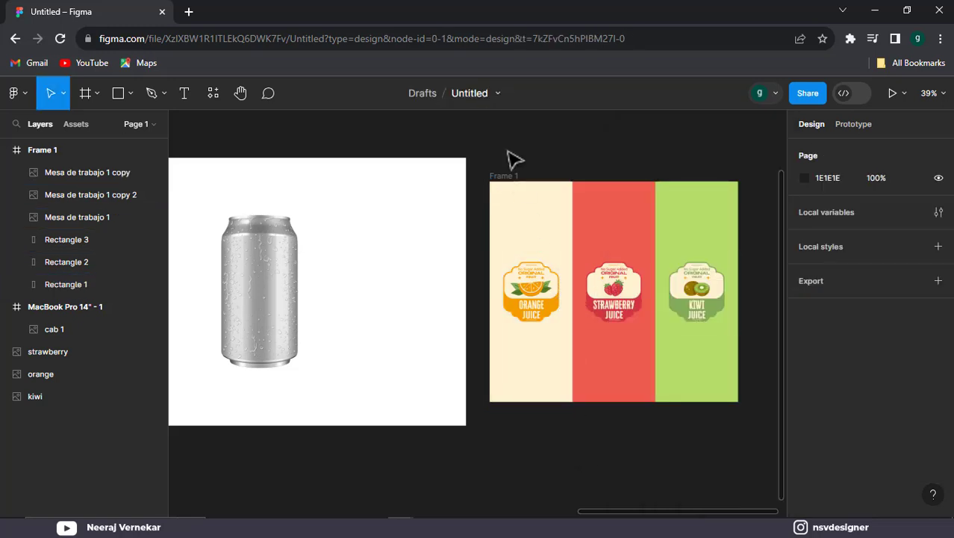
left_click(530, 224)
Make Frame 1's six panel and label layers a component, and duplicate the can image.
left_click_drag(488, 158, 735, 402)
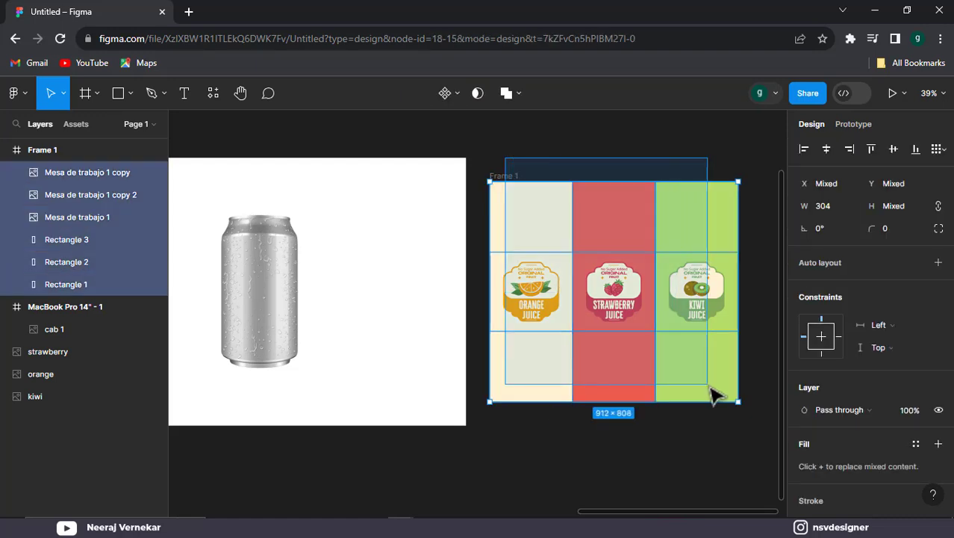
left_click(442, 95)
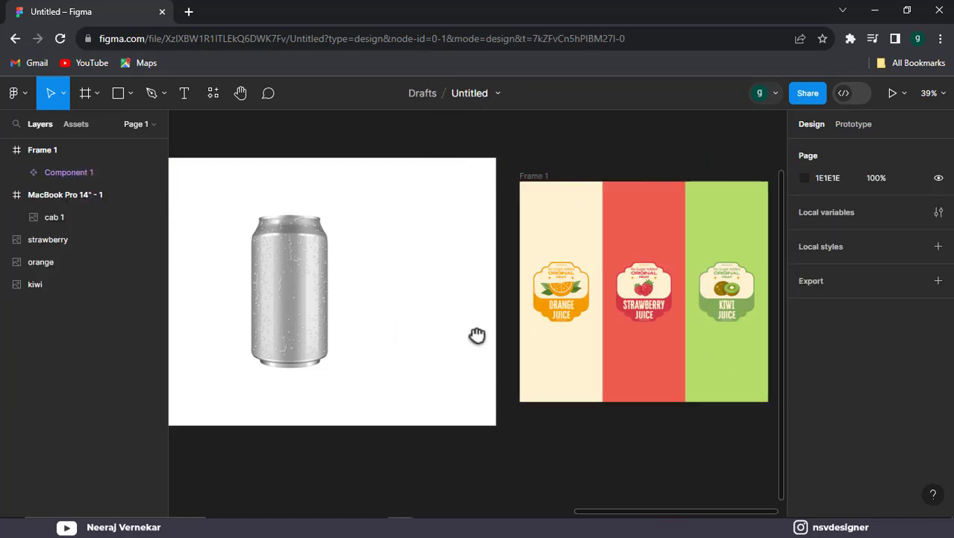
left_click_drag(442, 333, 594, 338)
left_click(480, 330)
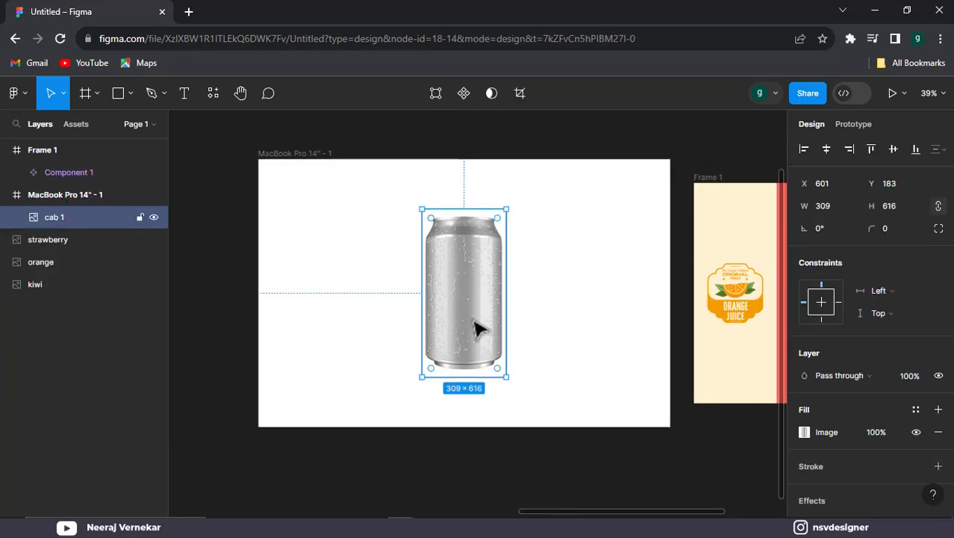
key("ctrl+d")
left_click(609, 354)
Paste the panel strip into the MacBook frame and mask it with the duplicated can.
left_click(726, 263)
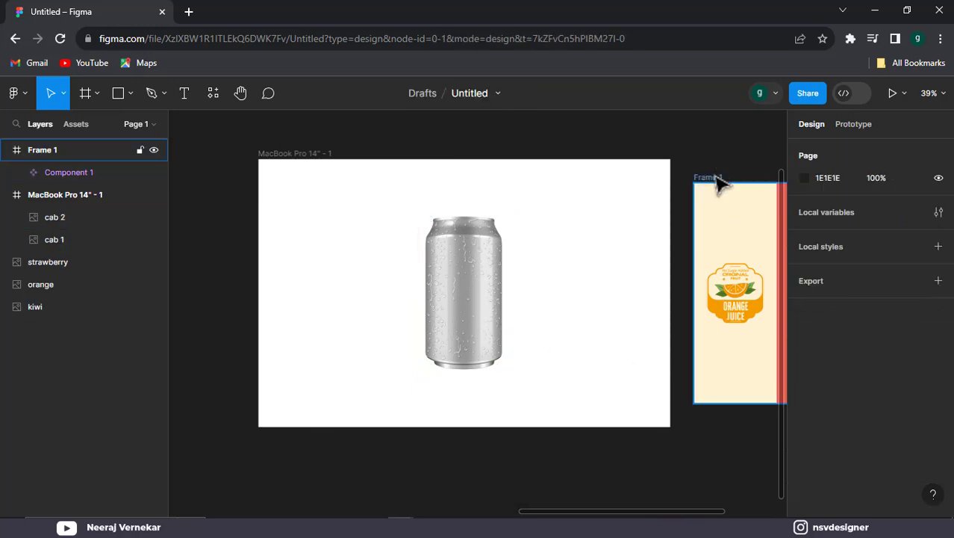
left_click(298, 155)
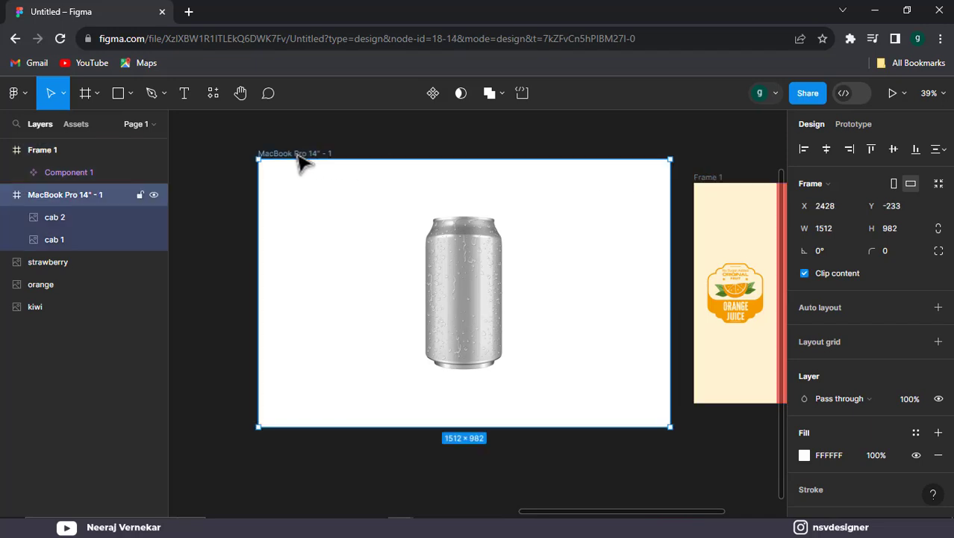
key("ctrl+v")
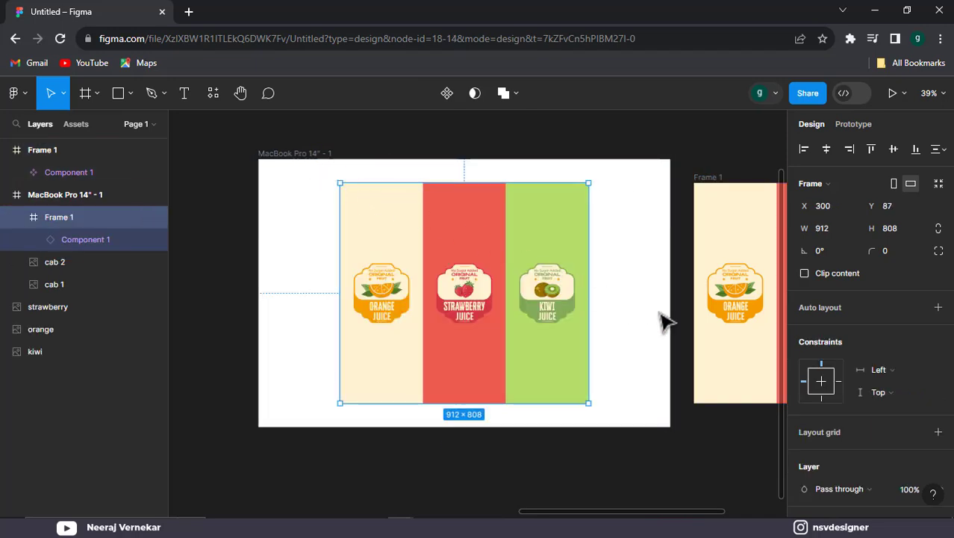
left_click(661, 319)
left_click(482, 230)
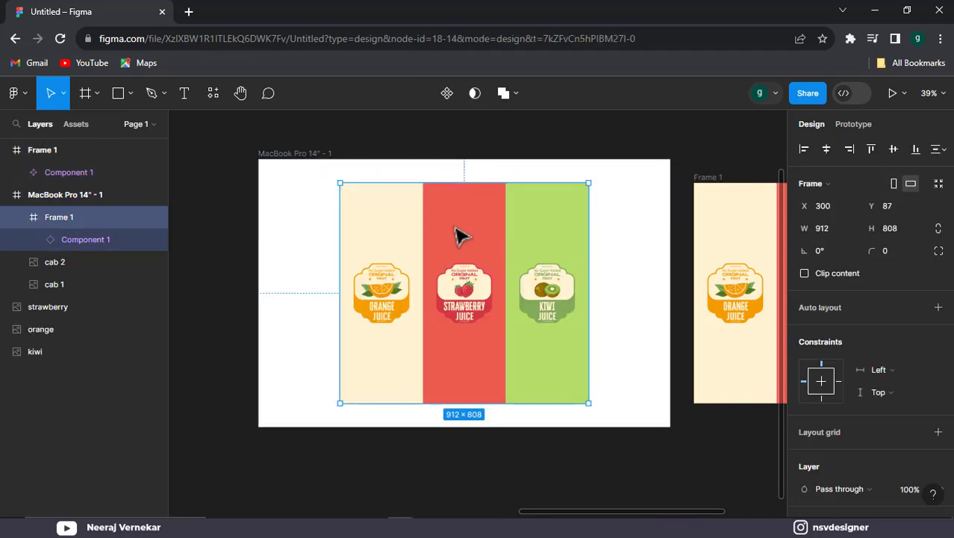
left_click(92, 260, "shift")
left_click(487, 92)
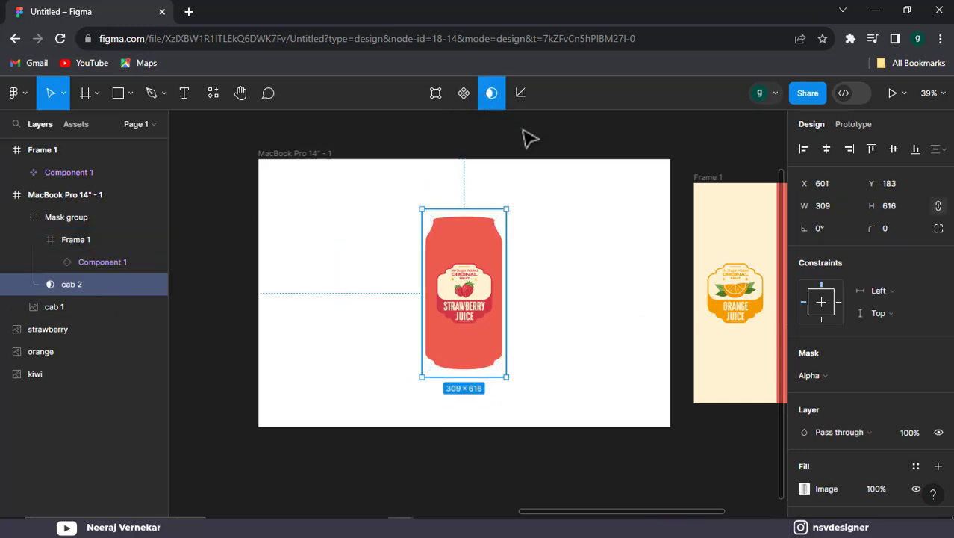
Set the masked can group's blend mode to Multiply.
left_click(614, 250)
left_click(468, 255)
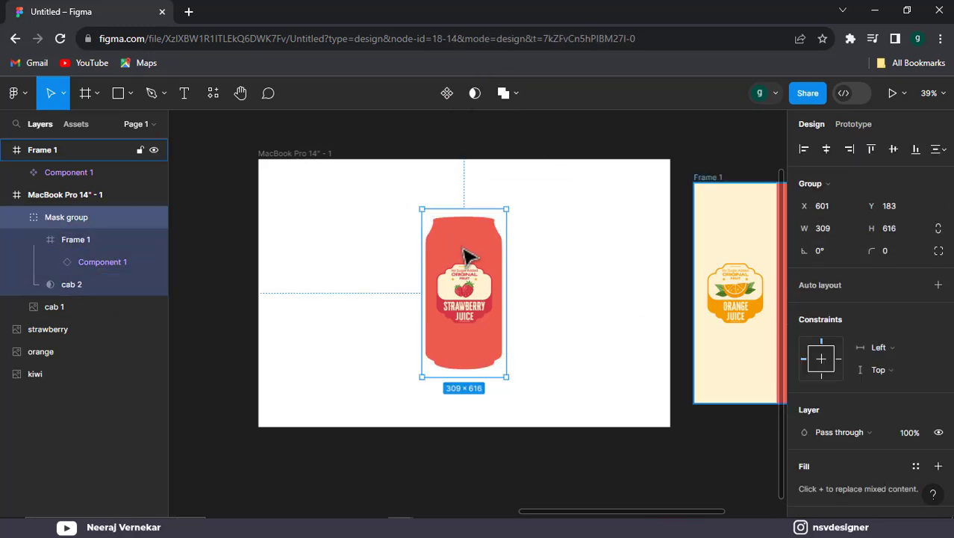
scroll(829, 299, "down", 3)
left_click(829, 290)
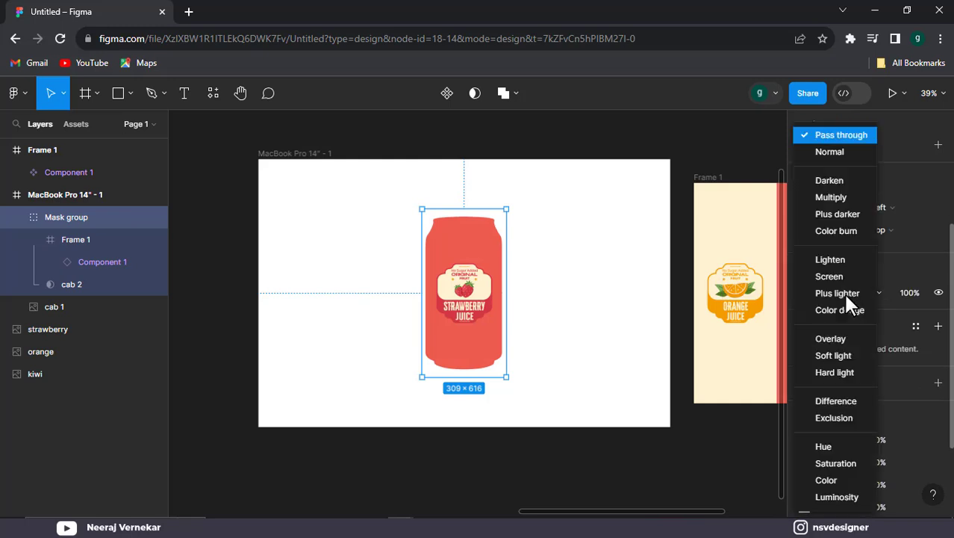
left_click(831, 198)
Draw a rectangle covering the whole MacBook frame and send it behind both can layers.
left_click(544, 381)
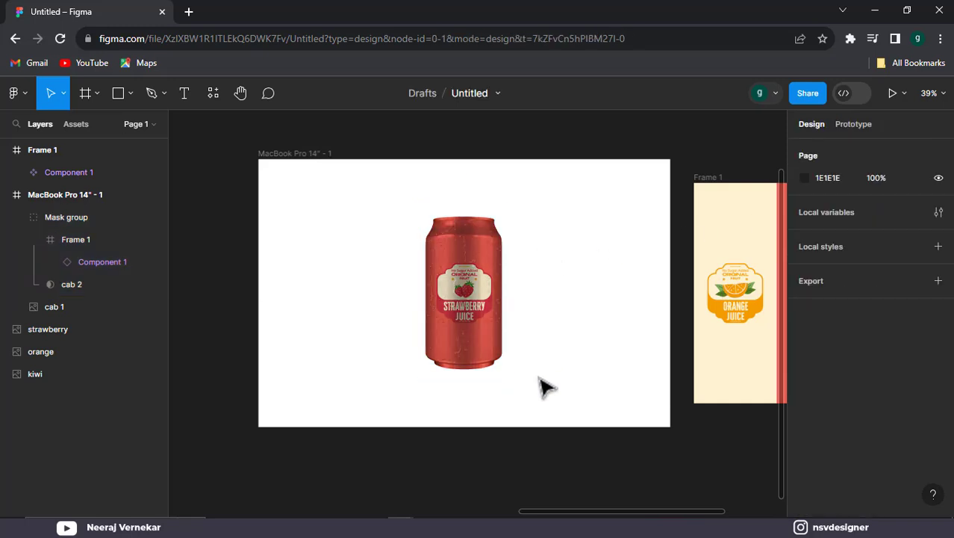
scroll(540, 379, "right", 2)
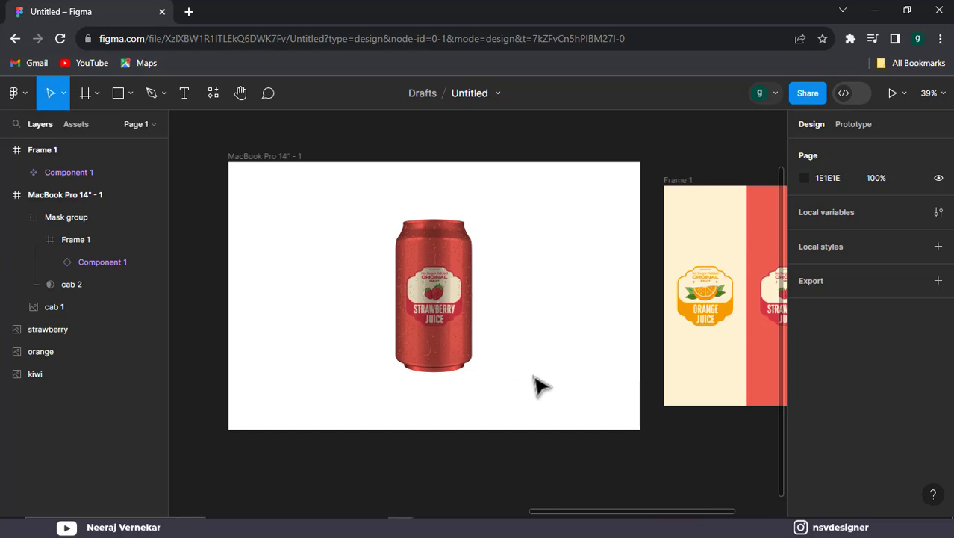
left_click(120, 94)
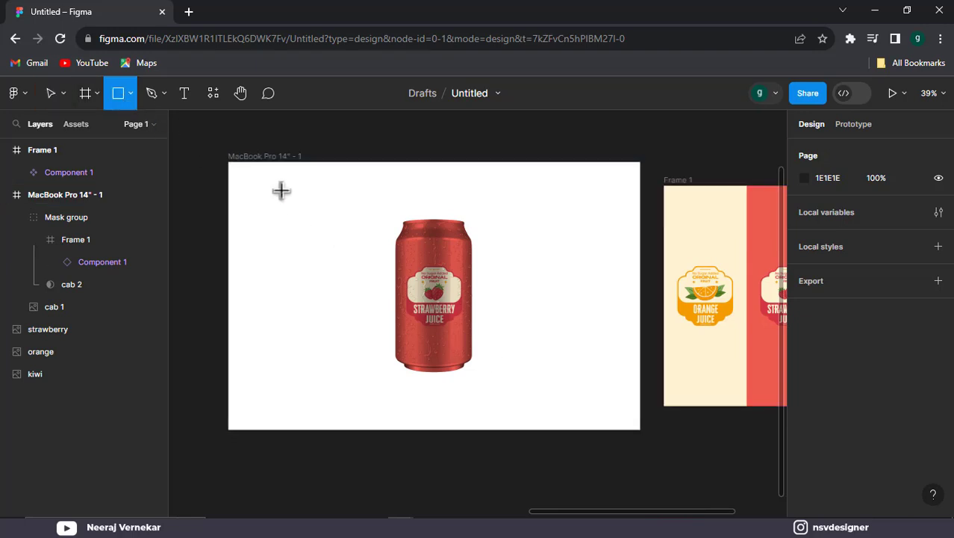
left_click_drag(229, 163, 639, 431)
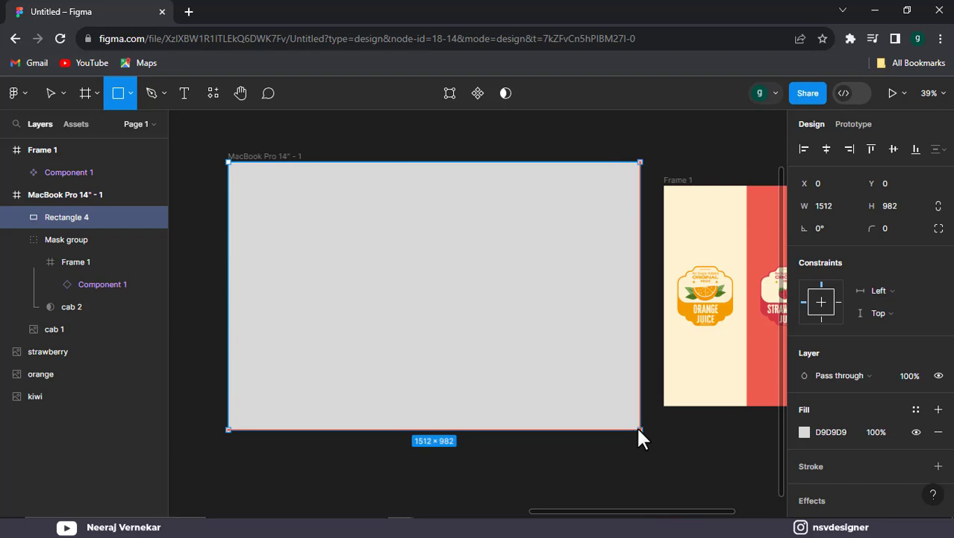
key("ctrl+bracketleft")
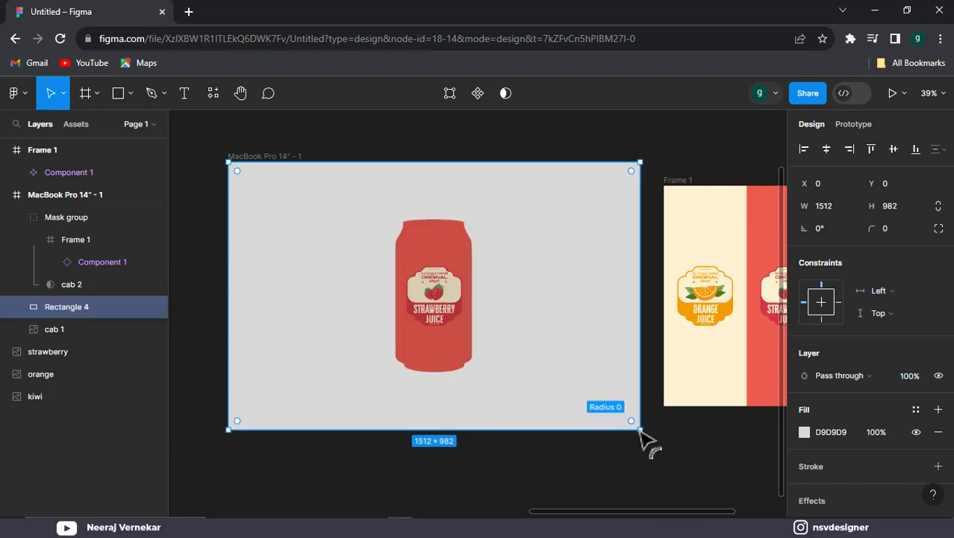
key("ctrl+bracketleft")
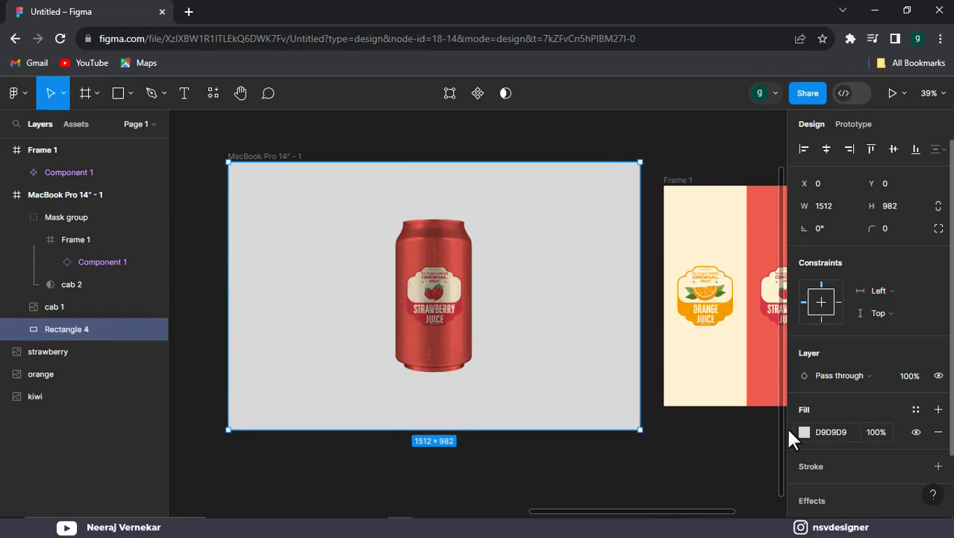
Fill the background rectangle with pale pink F8C3BF, lightened from the can's sampled red.
left_click(803, 431)
left_click(638, 362)
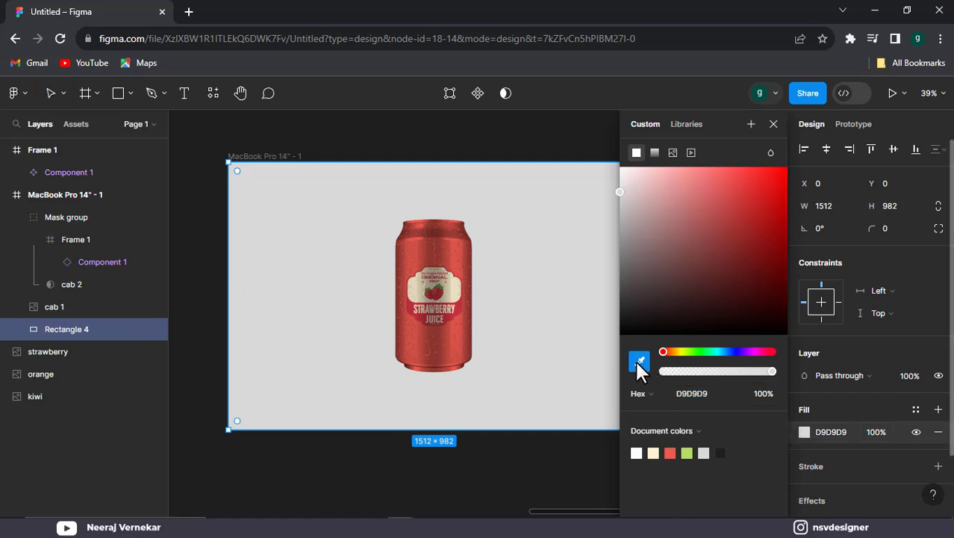
left_click(457, 255)
left_click(670, 187)
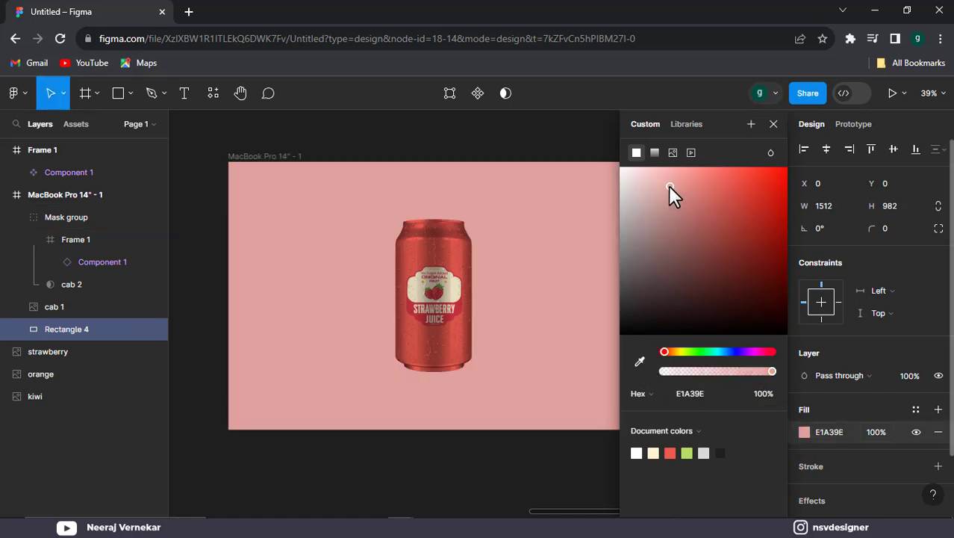
left_click_drag(669, 185, 658, 174)
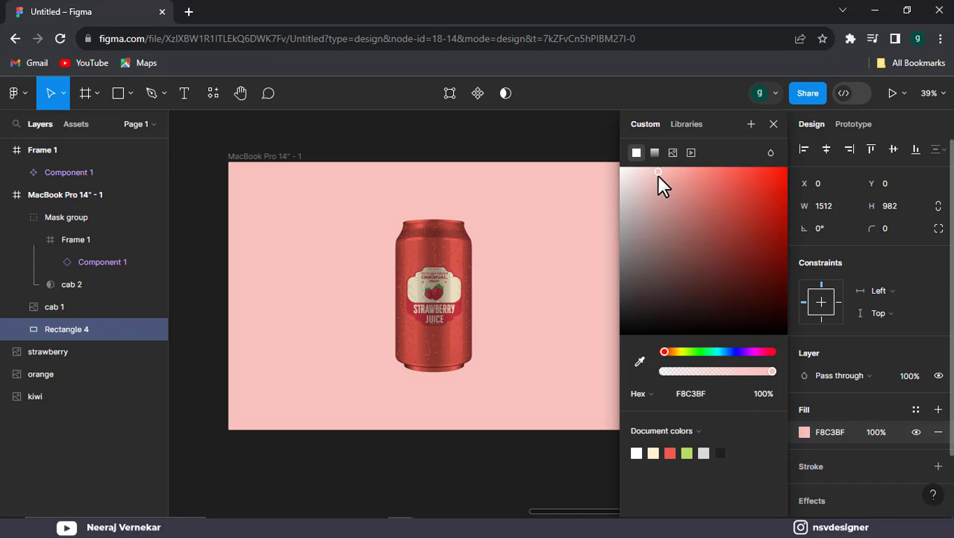
left_click(563, 146)
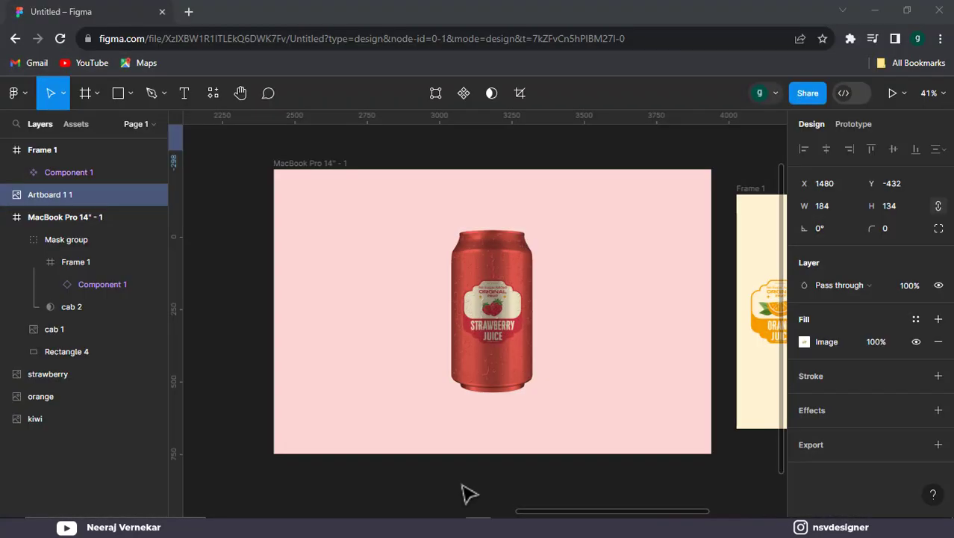
Pull a horizontal guide near the frame's top and add a HOME text label there.
left_click_drag(386, 115, 375, 203)
left_click(386, 157)
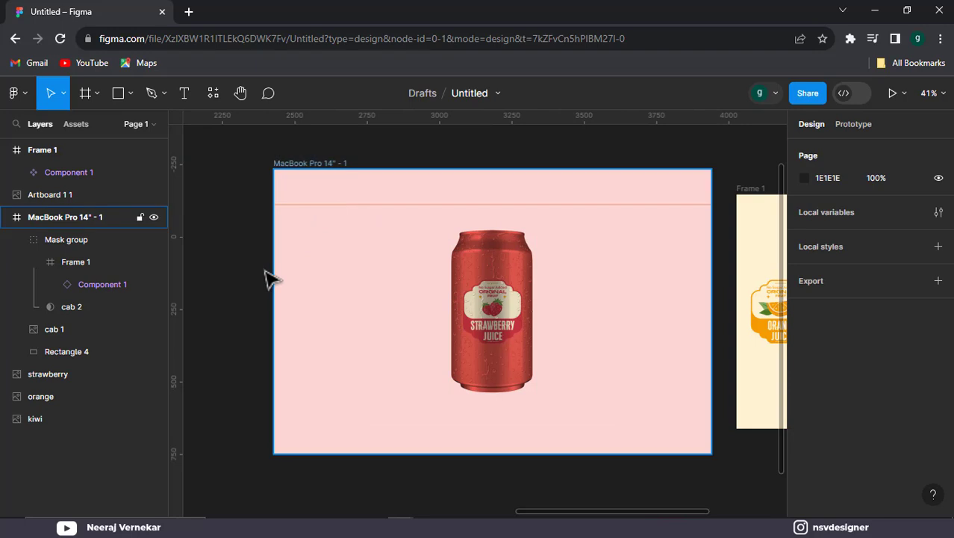
key("t")
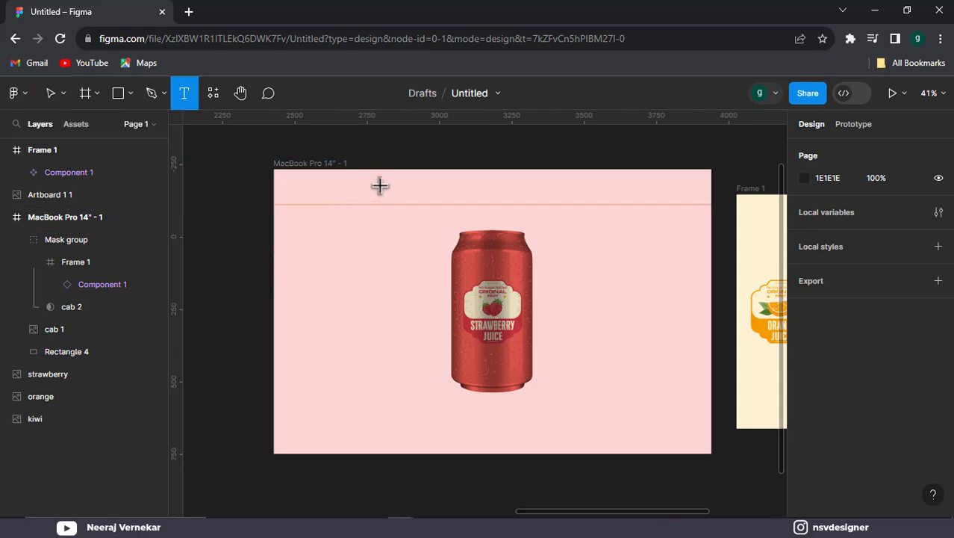
left_click(383, 190)
type("HOME")
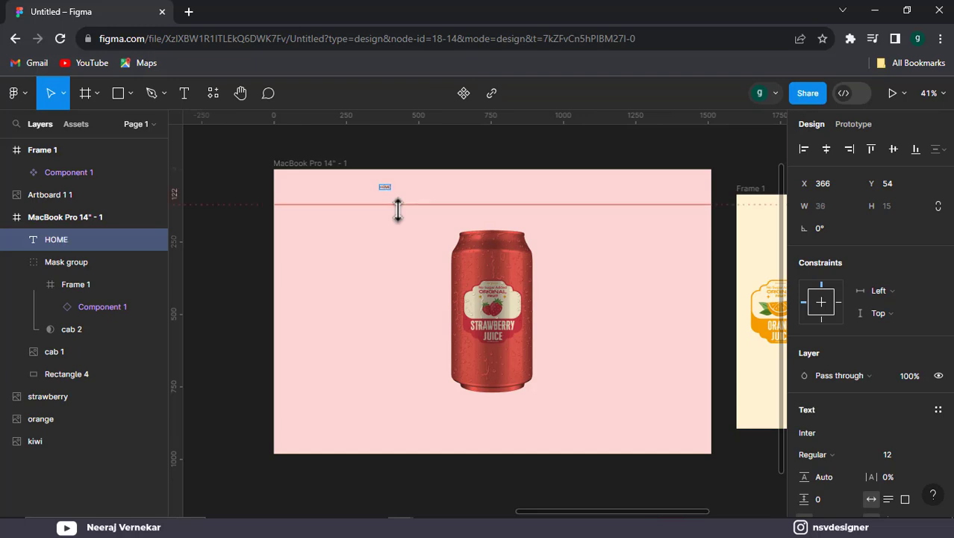
key("Escape")
scroll(412, 202, "up", 1)
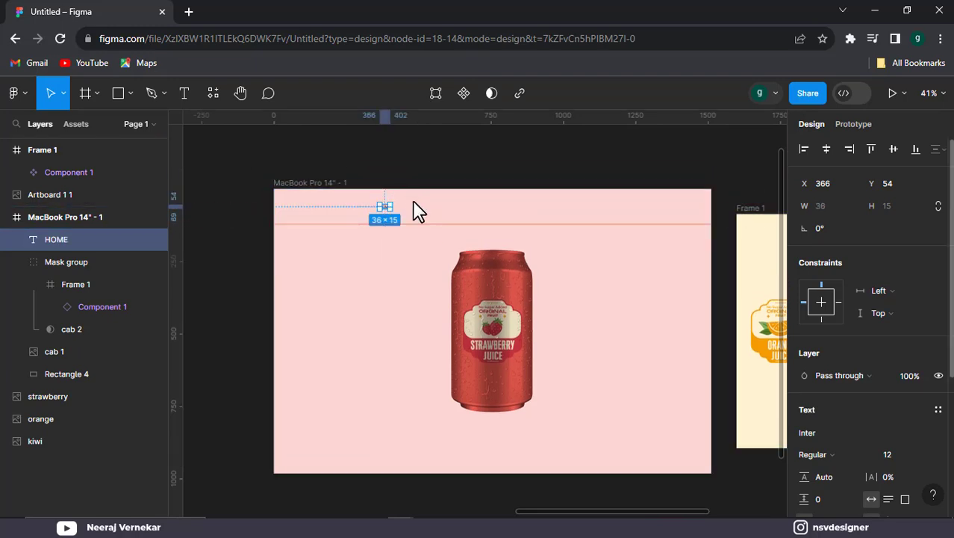
scroll(867, 336, "down", 1)
left_click_drag(885, 385, 905, 384)
type("25")
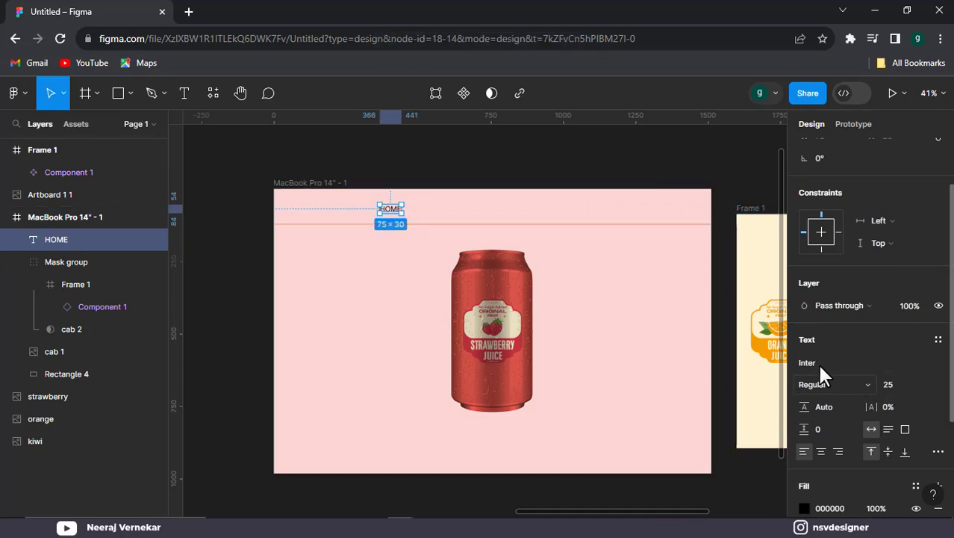
Set the HOME label's font to Montserrat SemiBold.
left_click(817, 363)
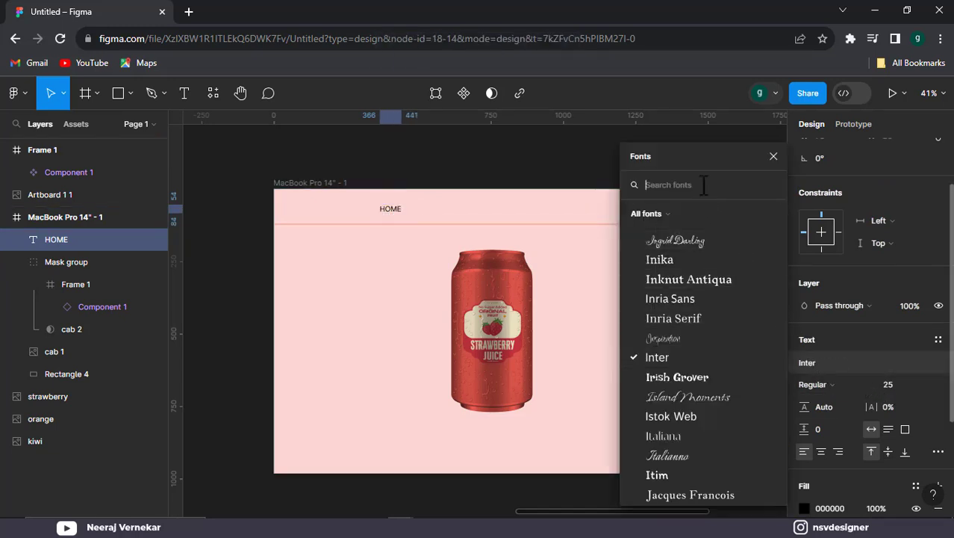
type("mont")
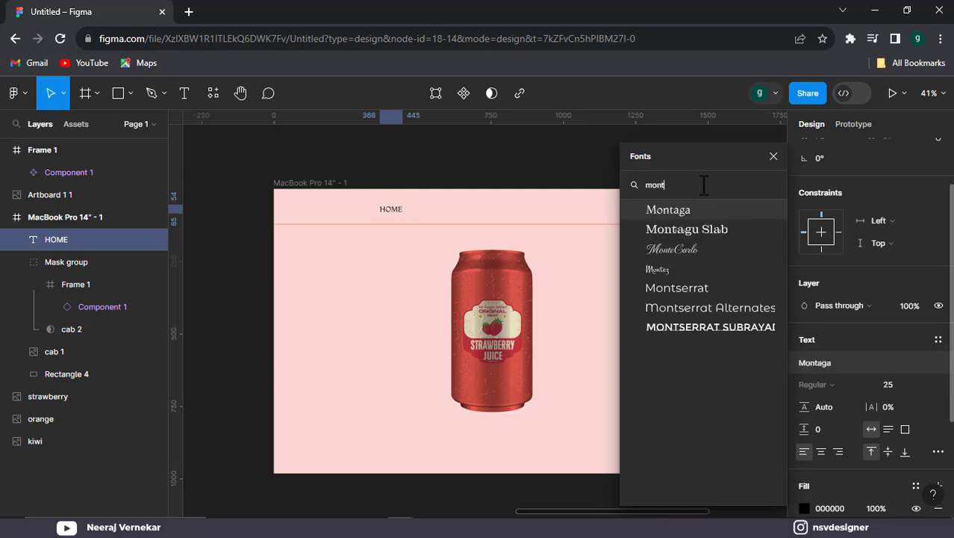
left_click(747, 291)
left_click(405, 213)
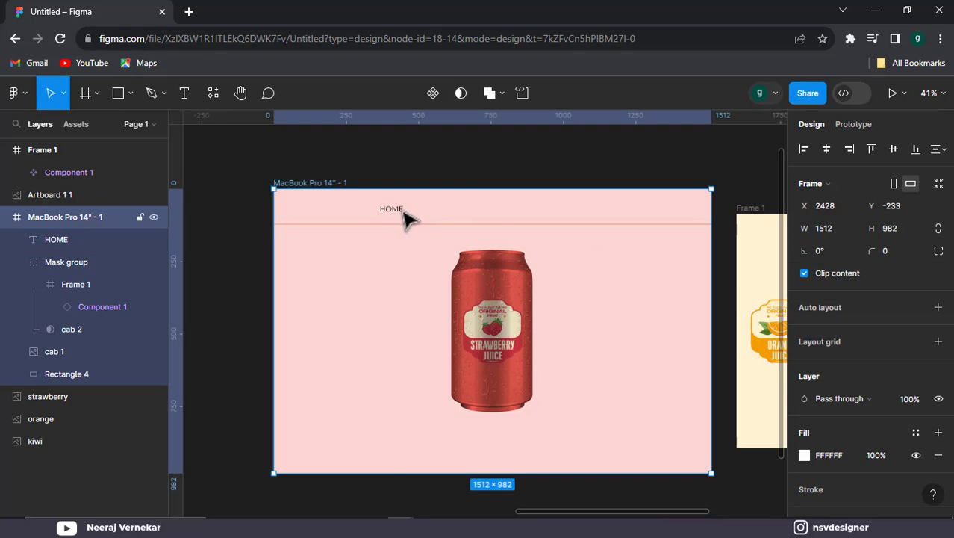
left_click(391, 210)
left_click(817, 454)
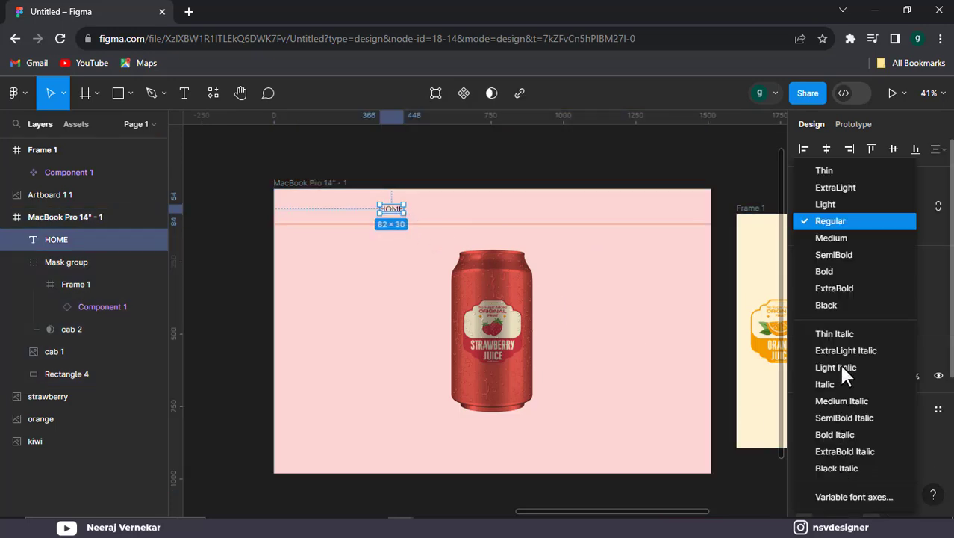
left_click(835, 254)
left_click(565, 202)
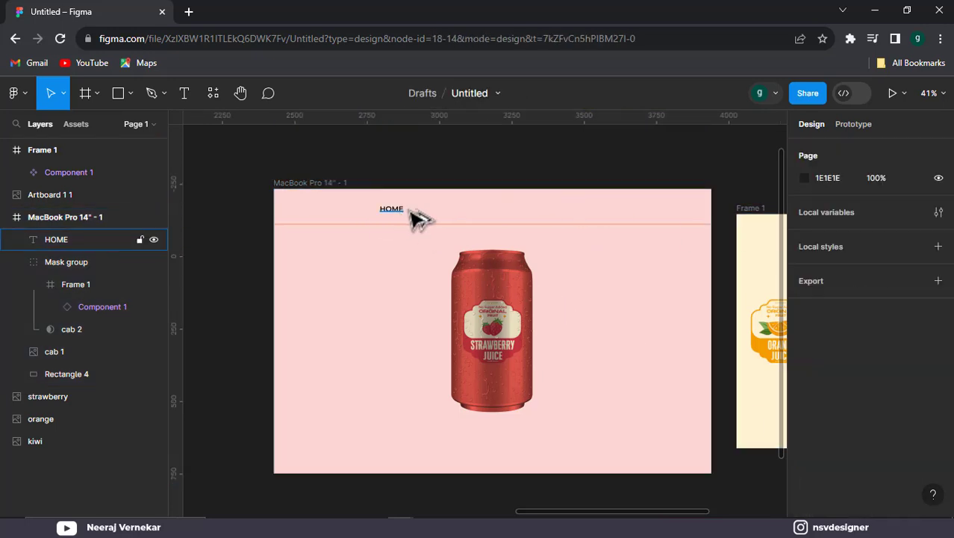
left_click_drag(411, 211, 501, 217)
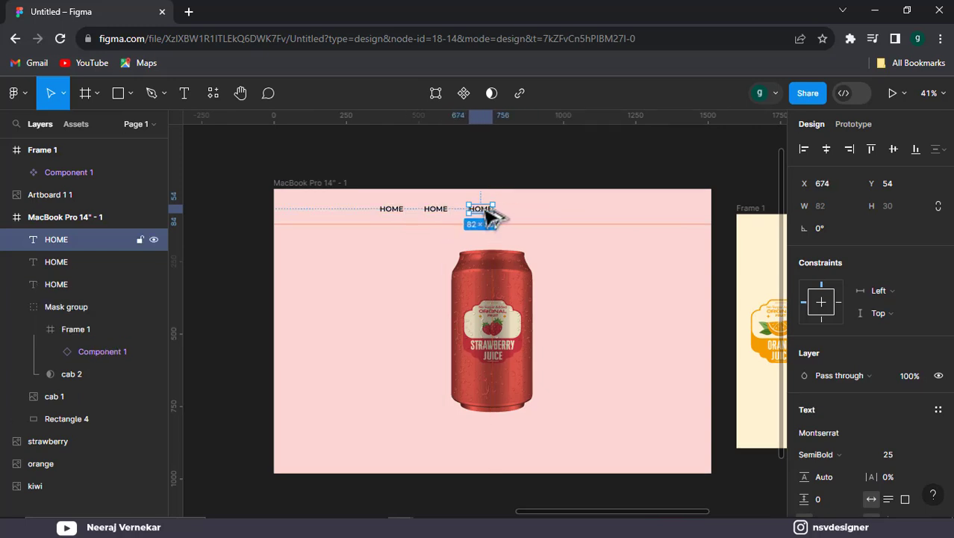
Duplicate the HOME label to make four navigation labels in a row.
key("ctrl+d")
left_click(536, 173)
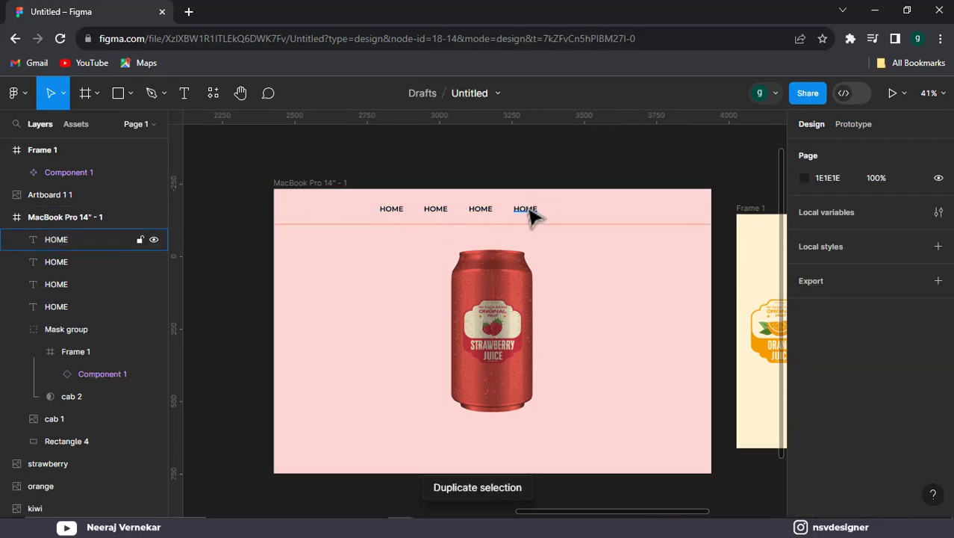
left_click(525, 209)
left_click(482, 174)
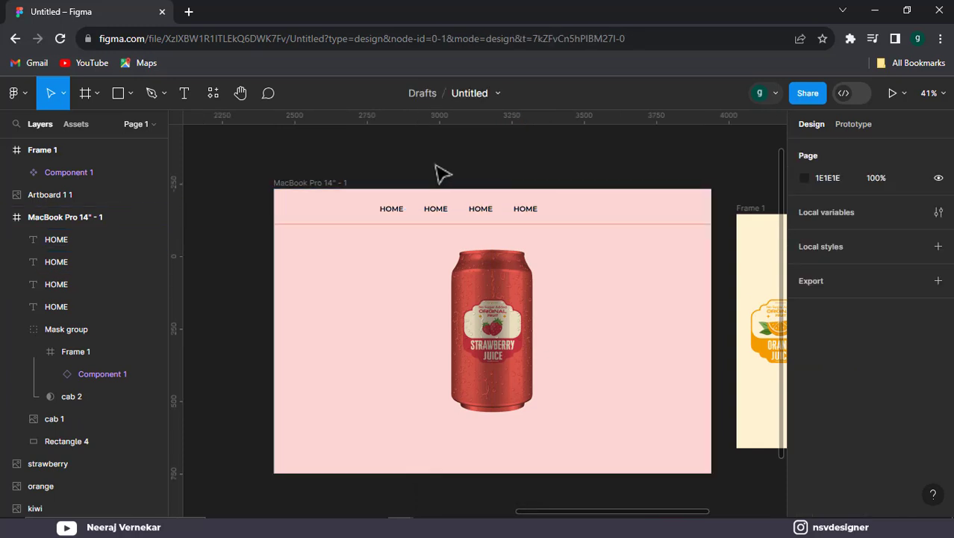
Rename the label copies to MENU, JUICE and ABOUT US.
left_click(440, 210)
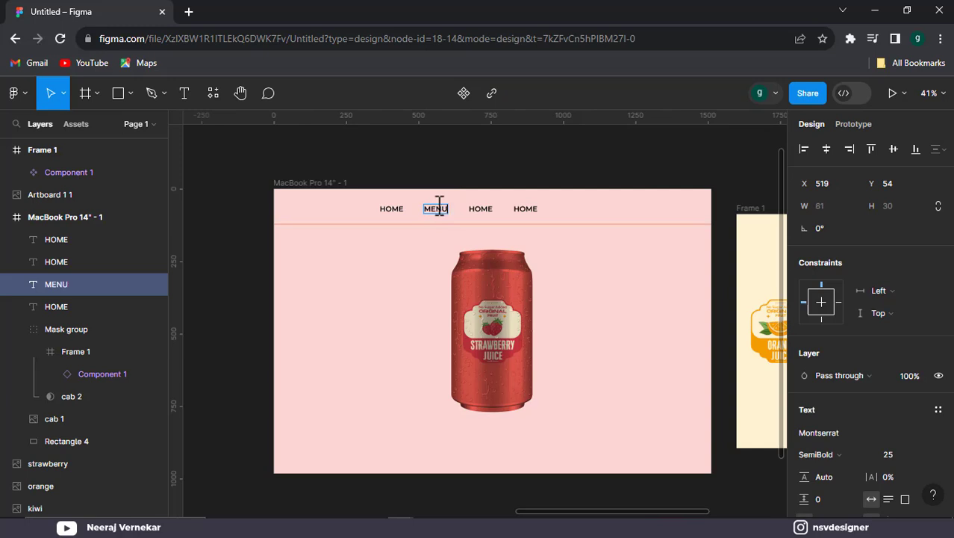
key("Escape")
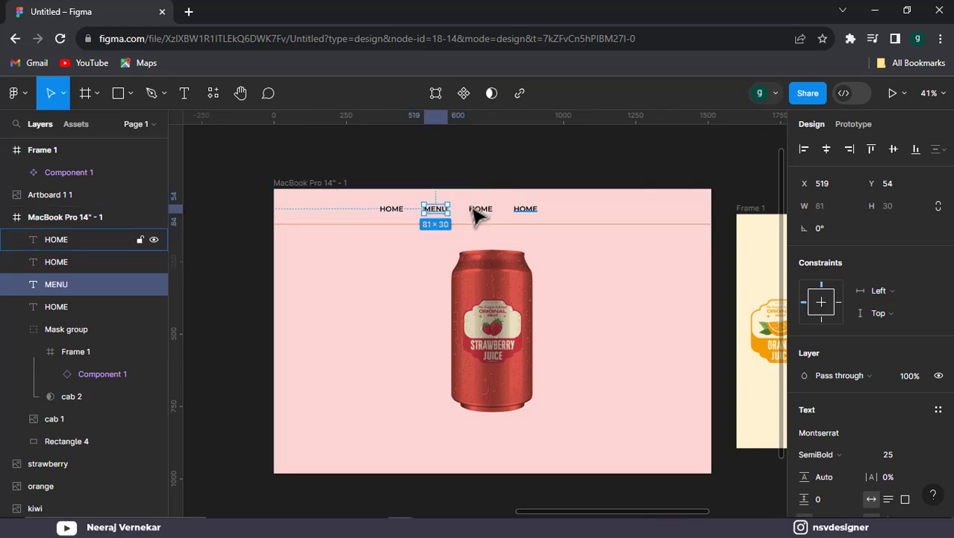
left_click(479, 210)
double_click(481, 211)
type("JUICE")
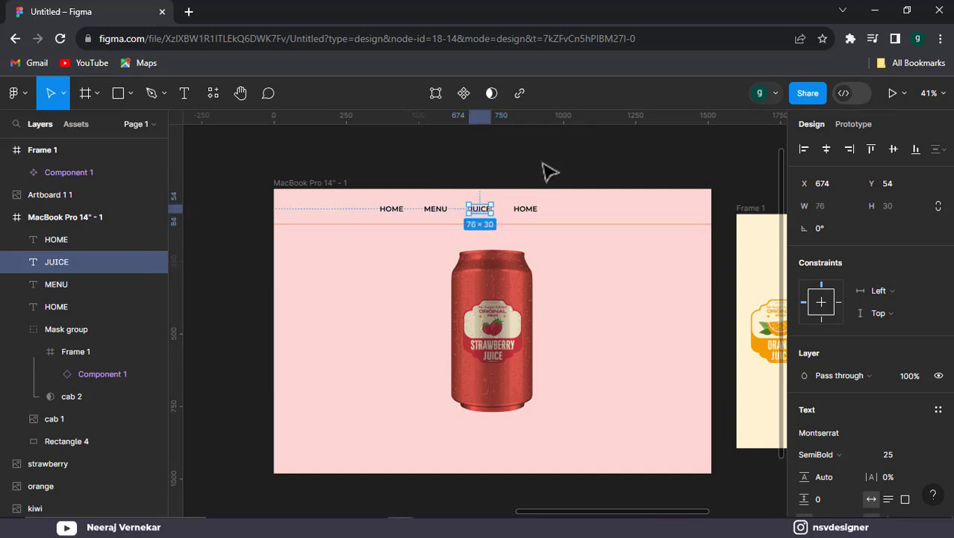
left_click(525, 208)
double_click(526, 209)
type("ABOUT US")
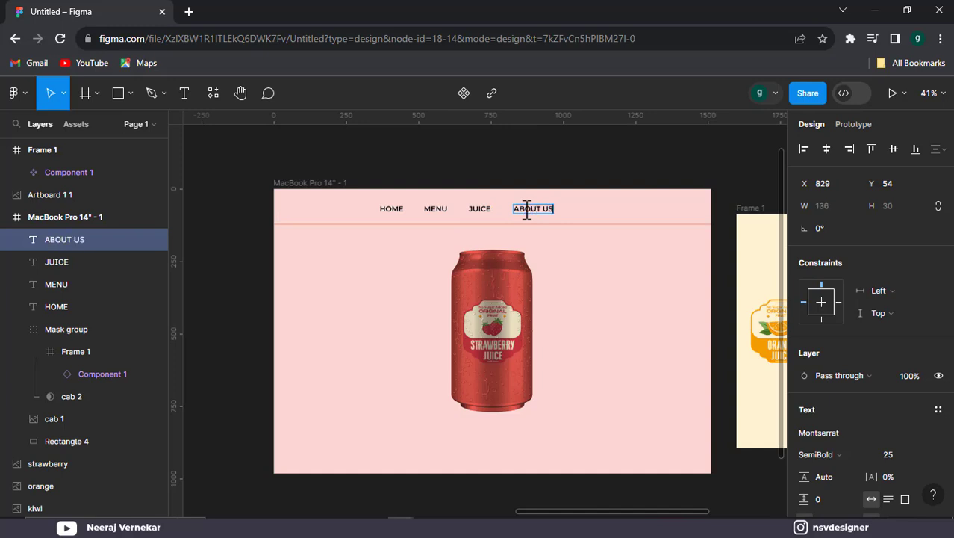
key("Escape")
key("Escape")
key("Escape")
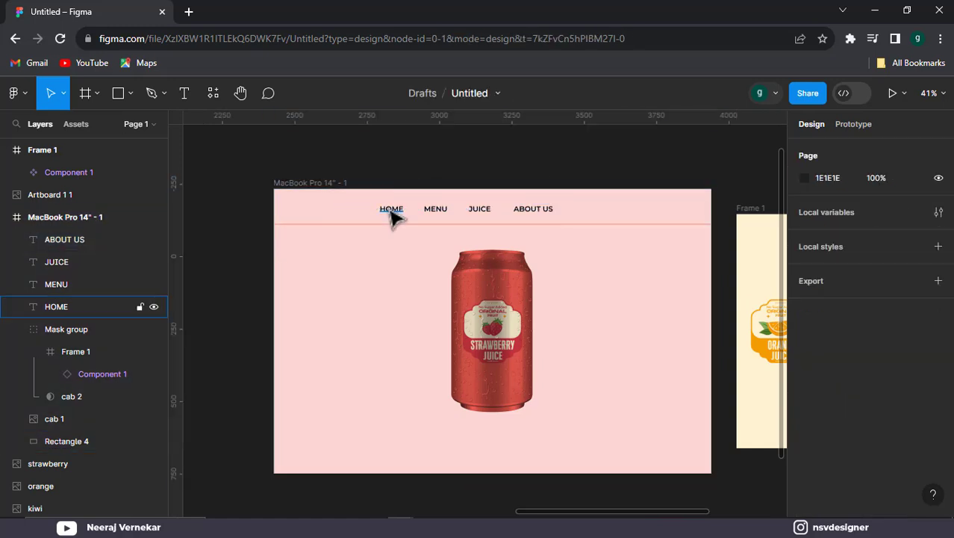
Select all four navigation labels and shift them to the frame's centre.
left_click(393, 210)
left_click(435, 210, "shift")
left_click(482, 211, "shift")
left_click(536, 211, "shift")
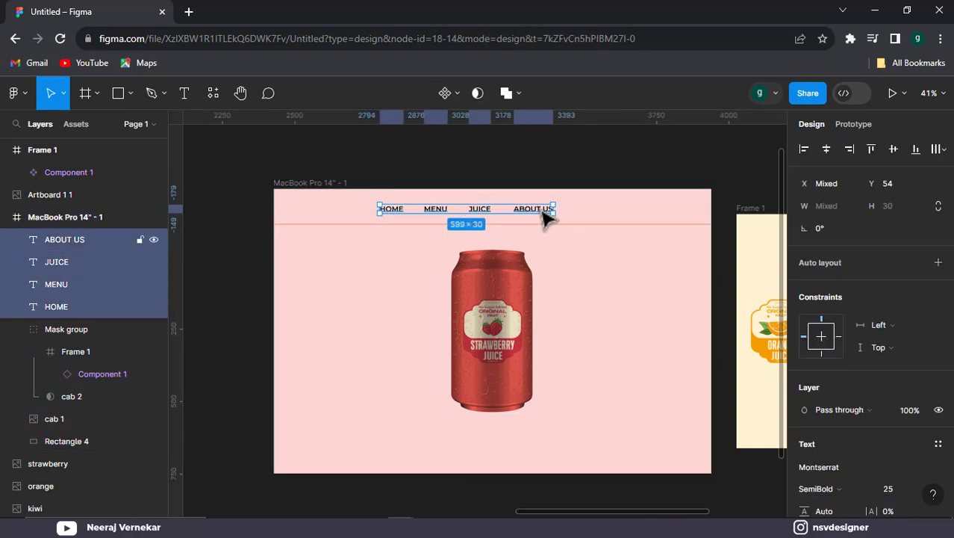
left_click_drag(545, 214, 564, 217)
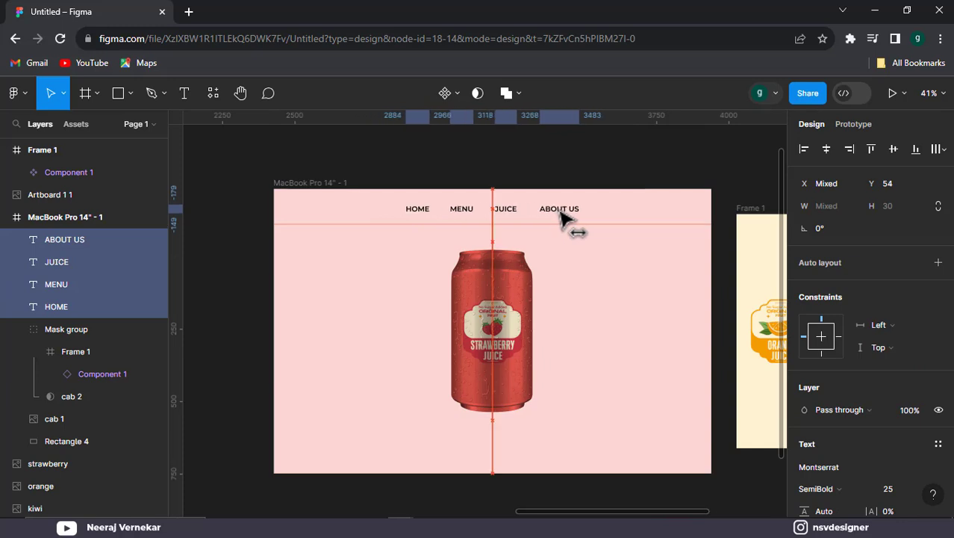
left_click_drag(560, 211, 554, 215)
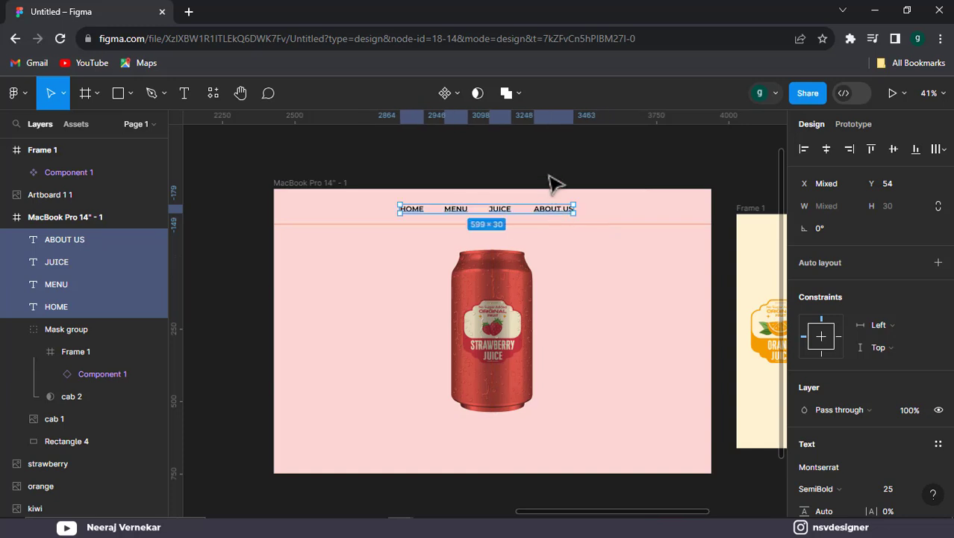
left_click(550, 183)
scroll(454, 209, "down", 1)
left_click_drag(272, 255, 716, 387)
Move the Juice logo into the strawberry frame's top-left corner.
left_click(492, 295)
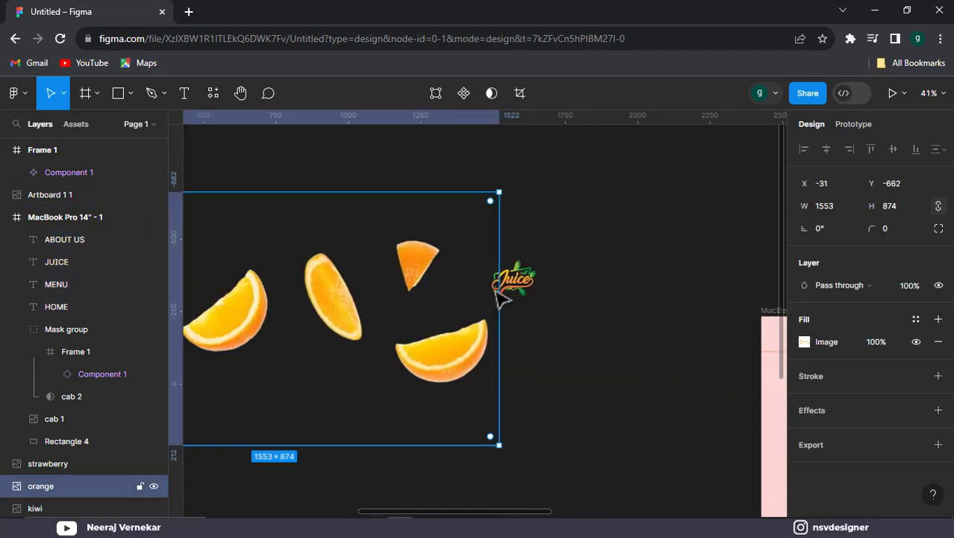
left_click(634, 289)
mouse_move(567, 285)
left_mouse_down()
mouse_move(631, 302)
mouse_move(330, 245)
mouse_move(608, 301)
left_mouse_up()
left_click_drag(467, 335, 241, 334)
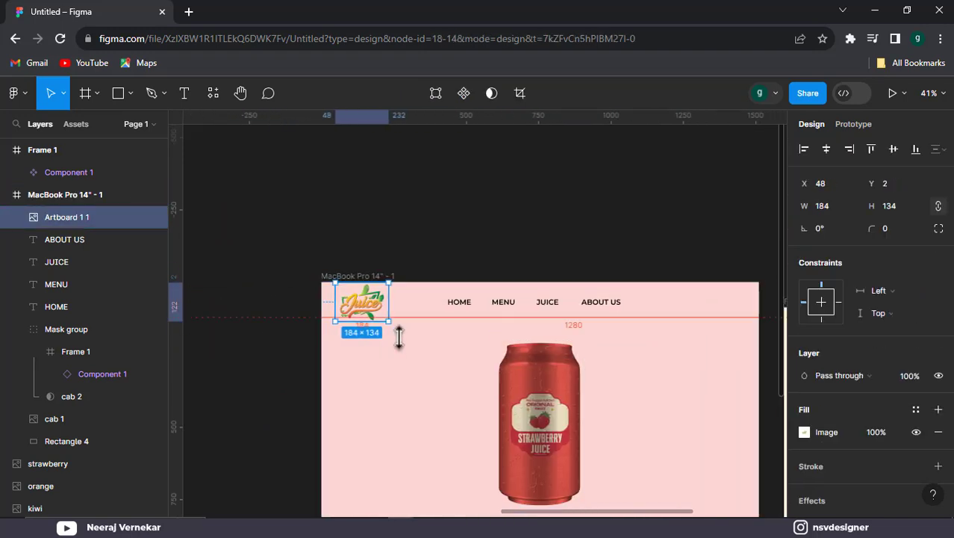
scroll(412, 345, "down", 2)
scroll(411, 347, "down", 2)
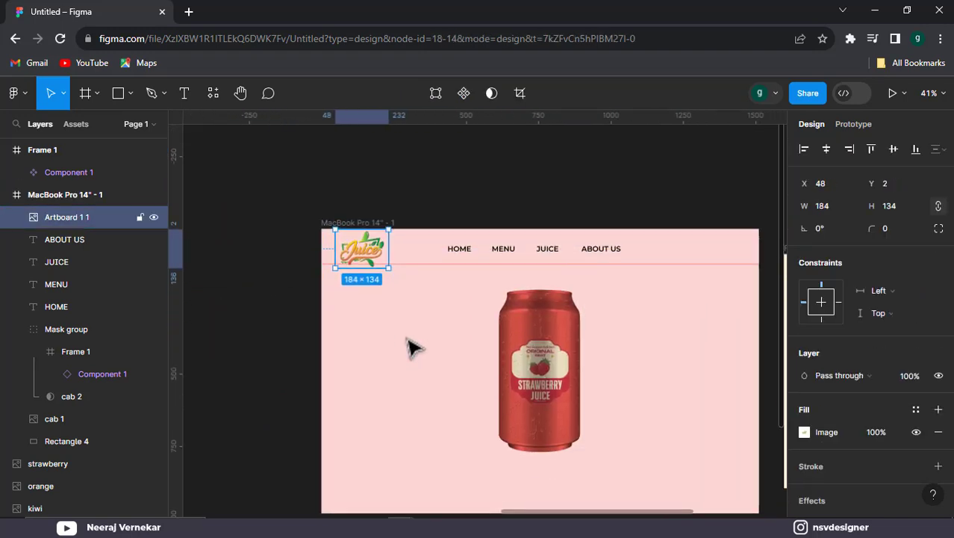
left_click_drag(378, 264, 371, 264)
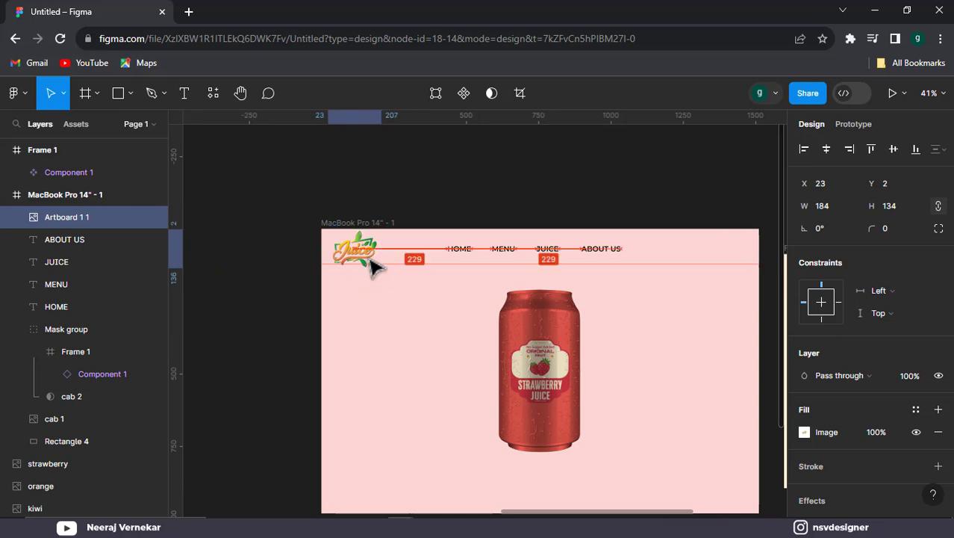
left_click(486, 219)
Space the HOME, MENU, JUICE and ABOUT US nav labels evenly with Tidy up.
left_click(459, 249)
left_click(502, 248, "shift")
left_click(547, 249, "shift")
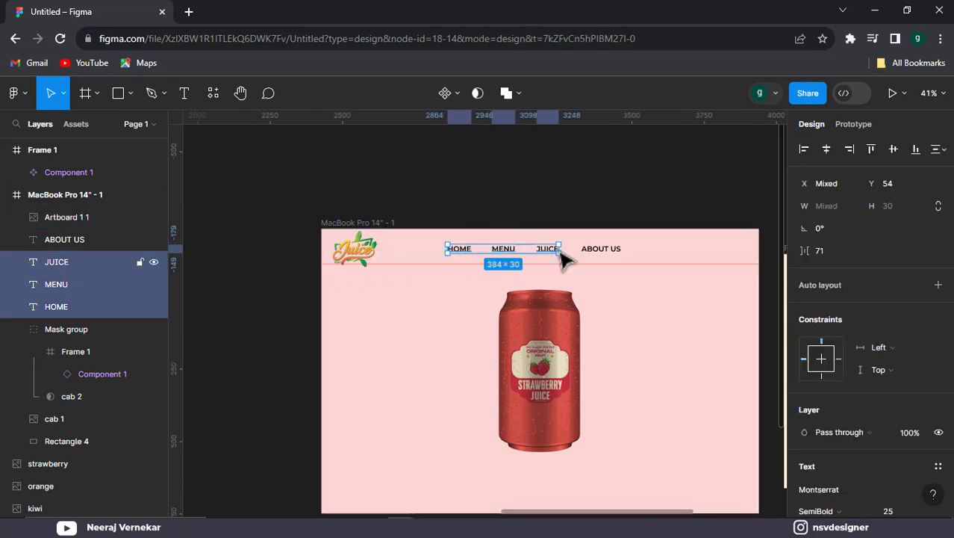
left_click(601, 249, "shift")
left_click(942, 149)
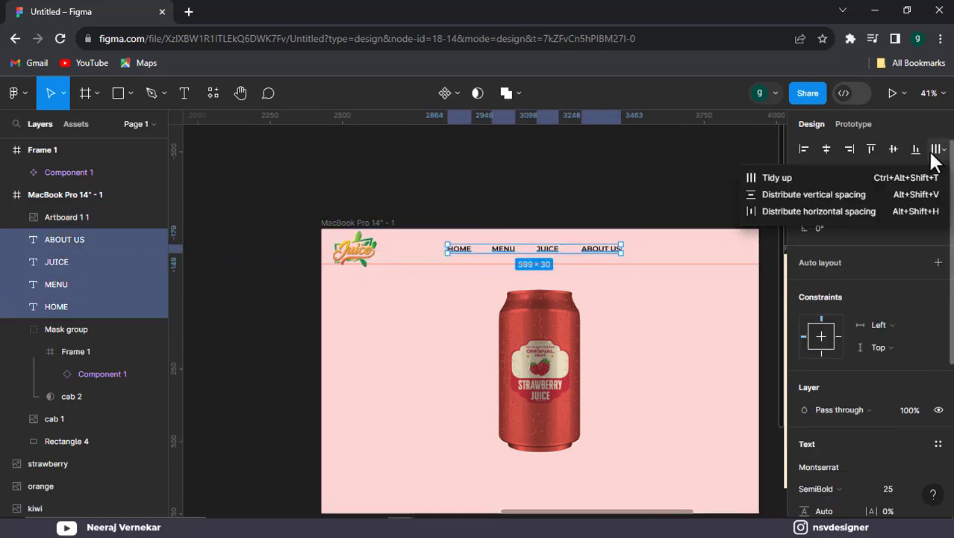
left_click(864, 177)
Shift the four nav labels about 38 px right within the strawberry frame.
scroll(884, 367, "down", 3)
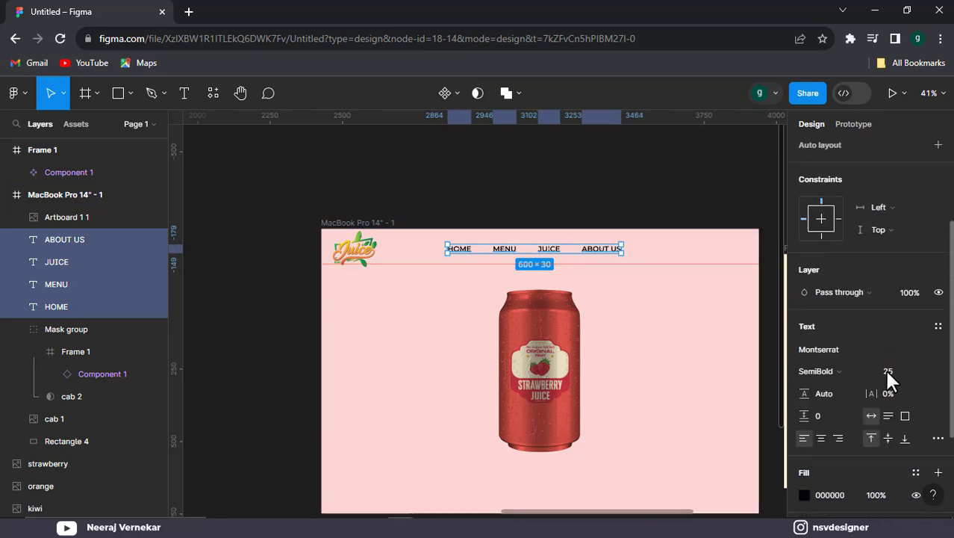
mouse_move(640, 375)
left_mouse_down()
mouse_move(560, 338)
mouse_move(599, 351)
mouse_move(588, 334)
left_mouse_up()
scroll(560, 336, "up", 1)
scroll(560, 336, "up", 1)
scroll(560, 336, "up", 1)
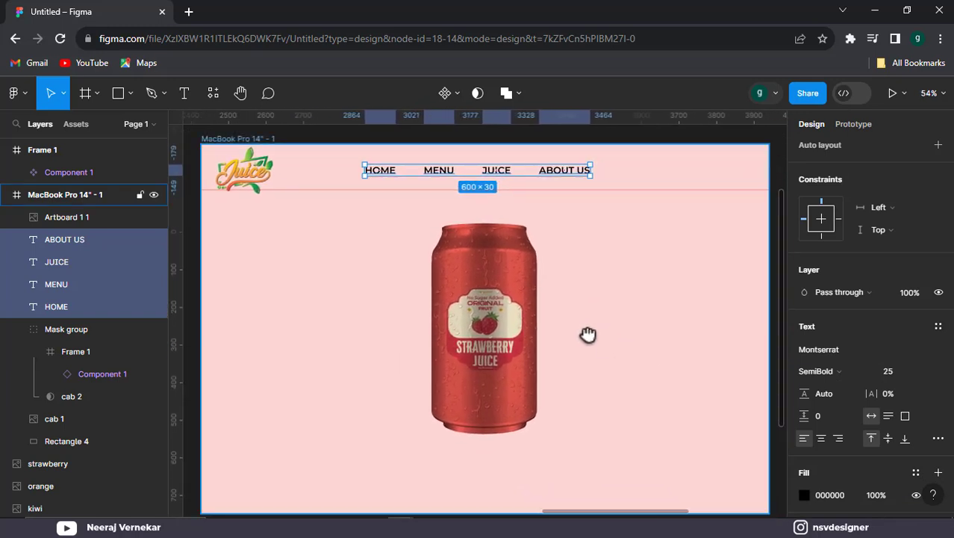
key("Escape")
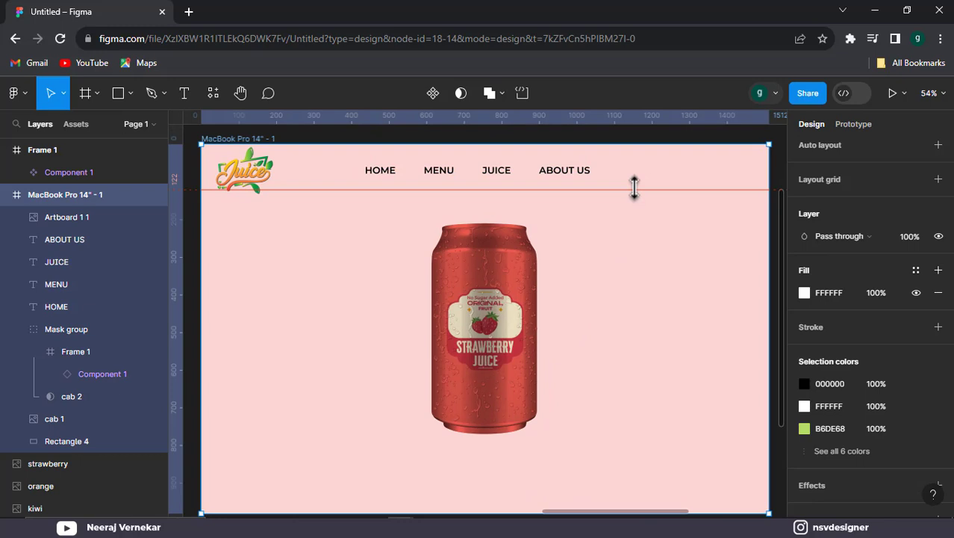
key("Escape")
left_click(567, 172)
left_click(496, 172, "shift")
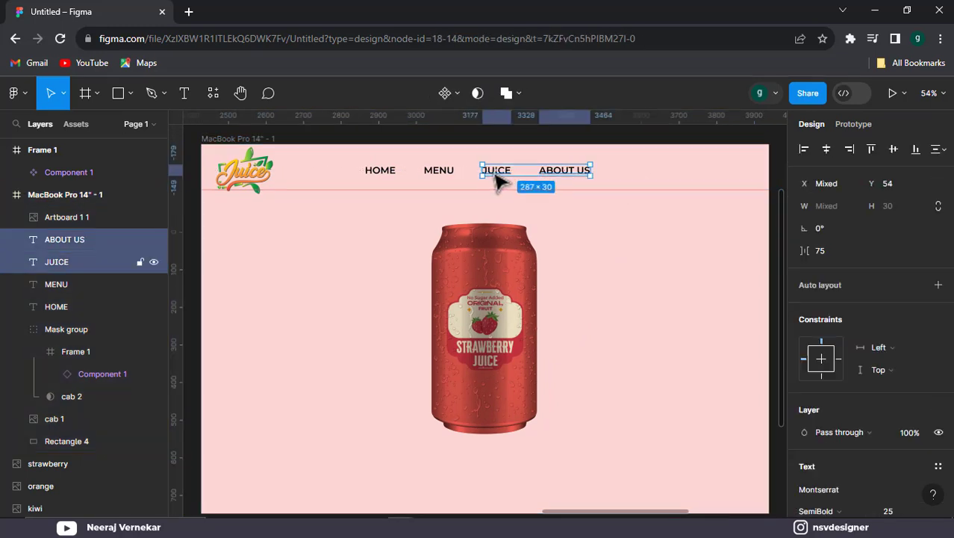
left_click(431, 177, "shift")
left_click(378, 173, "shift")
mouse_move(440, 178)
left_mouse_down()
mouse_move(470, 177)
mouse_move(448, 179)
left_mouse_up()
Pan the canvas to bring the fruit images beside the strawberry frame into view.
scroll(519, 207, "down", 2)
left_click_drag(706, 117, 706, 152)
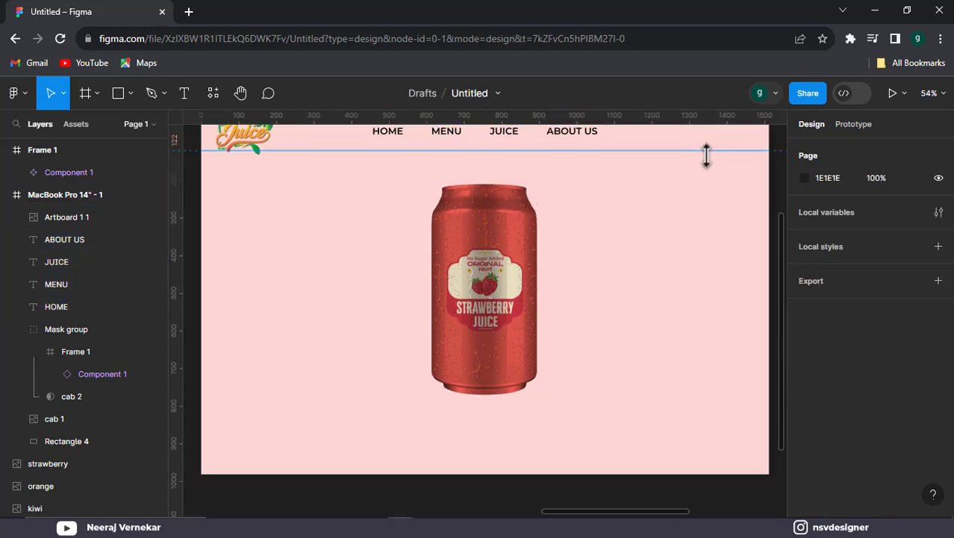
left_click(706, 155)
scroll(707, 159, "down", 1)
scroll(709, 163, "down", 3)
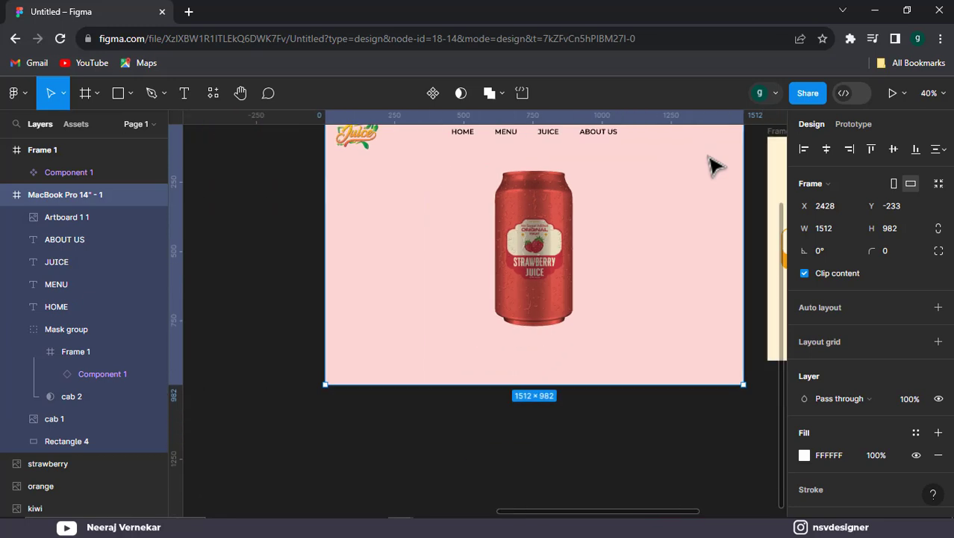
left_click_drag(619, 265, 552, 330)
left_click(583, 174)
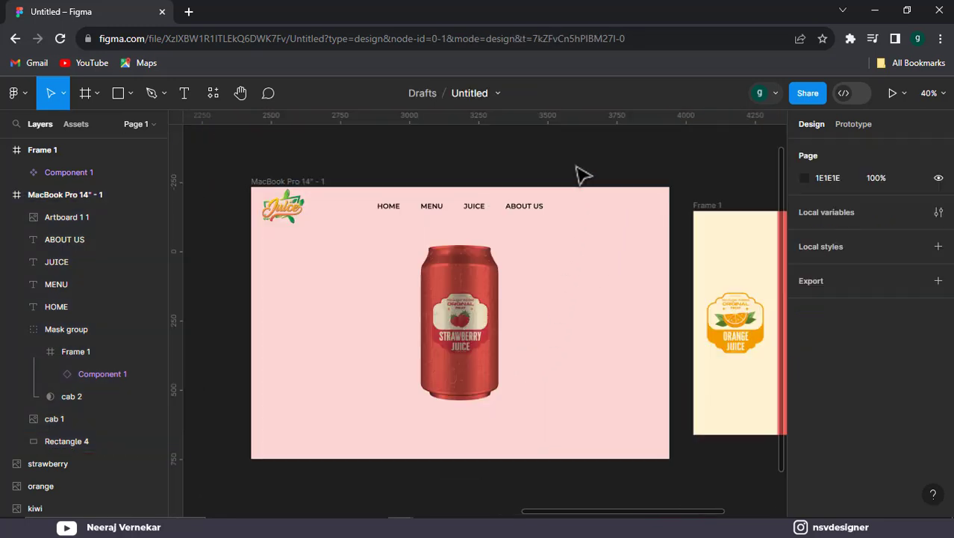
scroll(581, 175, "down", 4)
left_click_drag(422, 297, 447, 342)
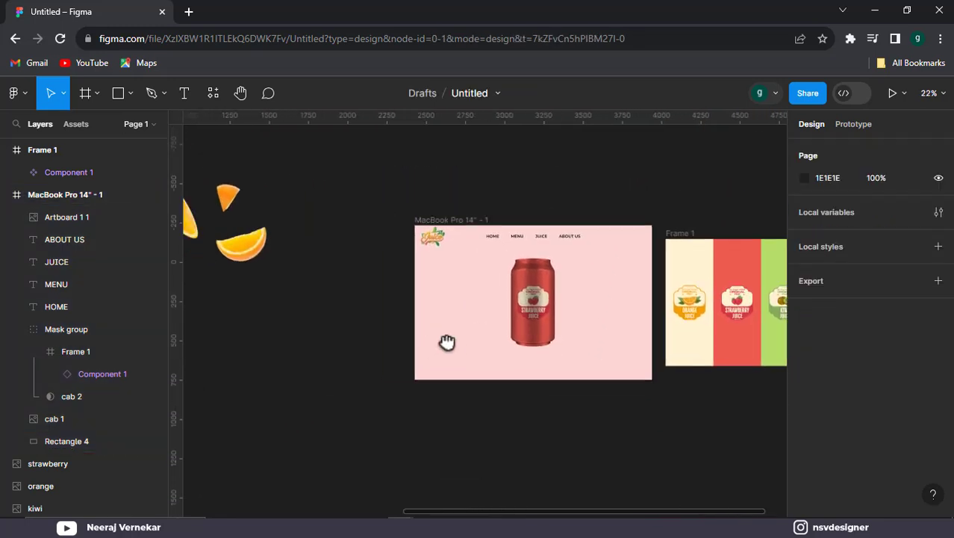
scroll(447, 335, "left", 2)
scroll(487, 322, "left", 6)
Paste the strawberry slices image into the strawberry MacBook frame.
left_click(250, 364)
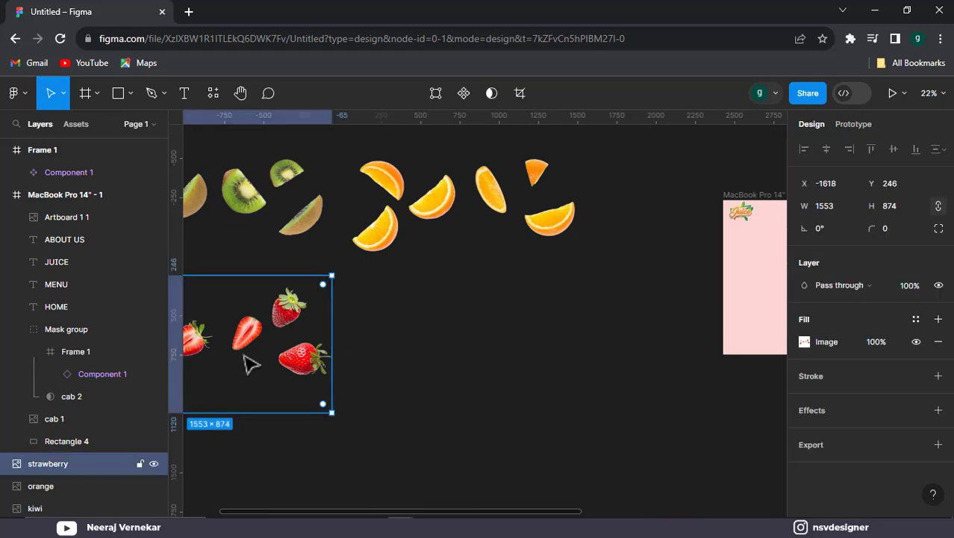
left_click(541, 357)
scroll(348, 388, "right", 7)
scroll(314, 366, "right", 4)
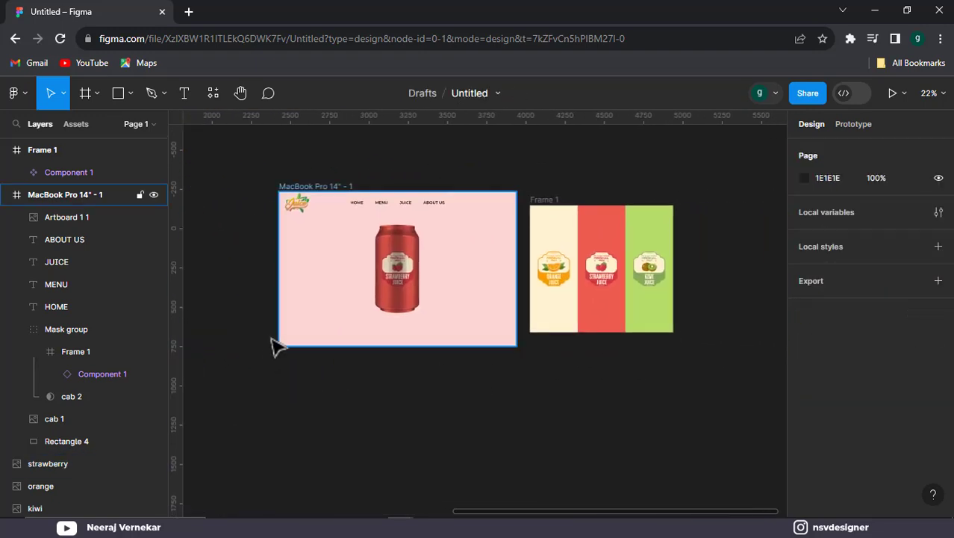
left_click(328, 196)
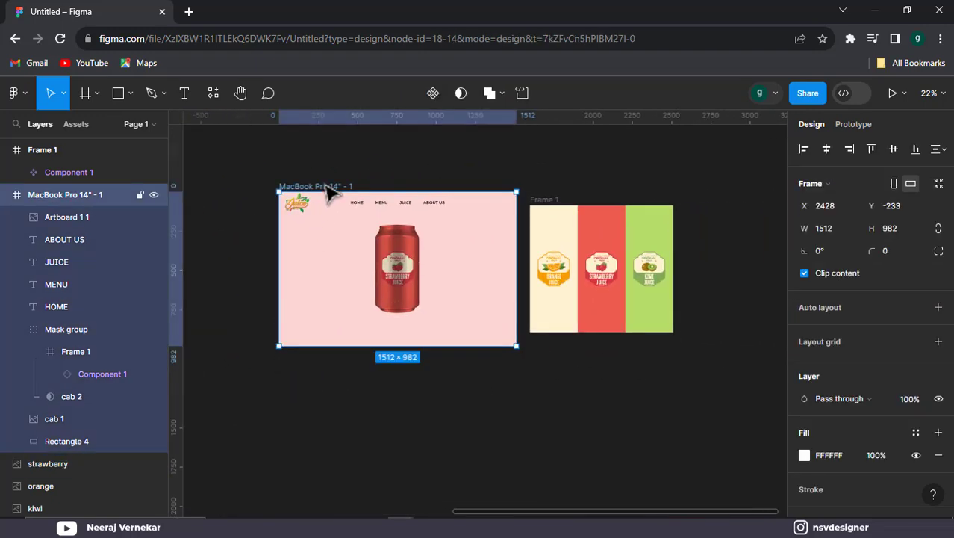
key("ctrl+v")
Send the strawberry image back with Ctrl+[ until it sits just above pink Rectangle 4.
key("ctrl+slash")
key("ctrl+bracketleft")
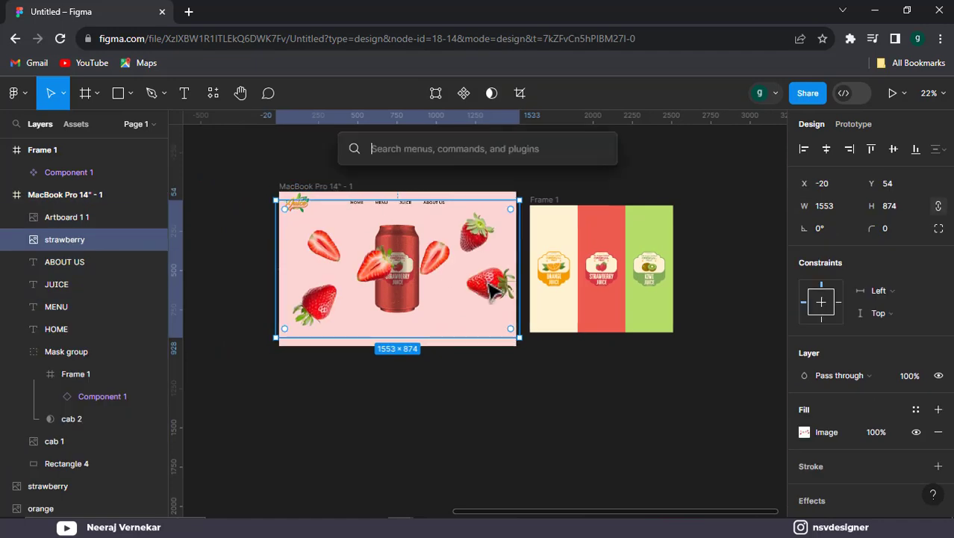
key("ctrl+bracketleft")
key("ctrl+bracketleft")
key("ctrl+bracketleft")
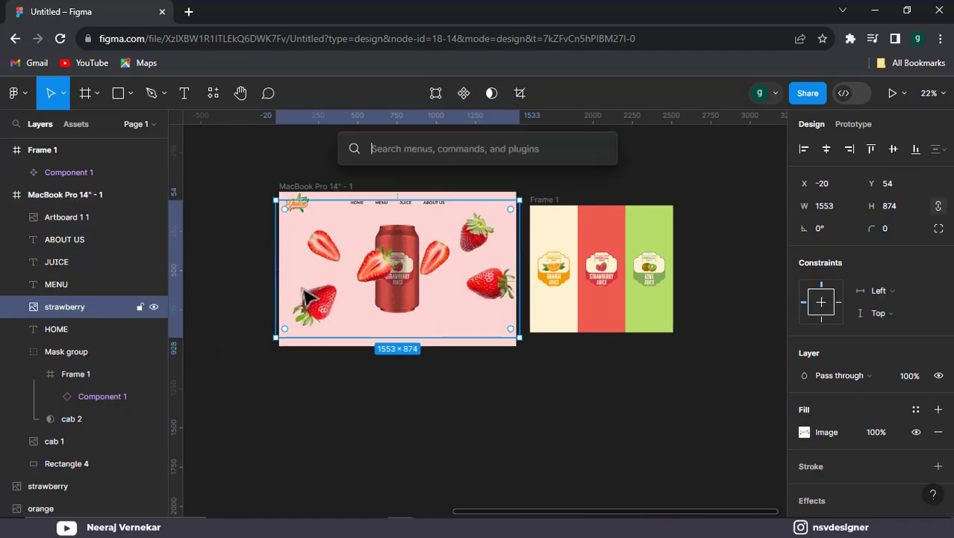
key("Escape")
key("Escape")
left_click(371, 278)
key("ctrl+bracketleft")
key("ctrl+bracketleft")
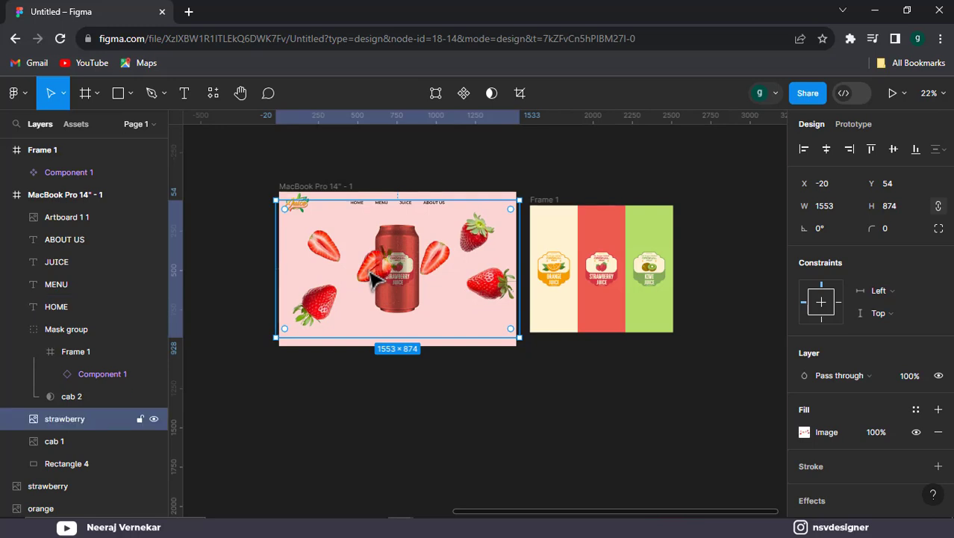
key("ctrl+bracketleft")
key("ctrl+bracketleft")
key("ctrl+bracketright")
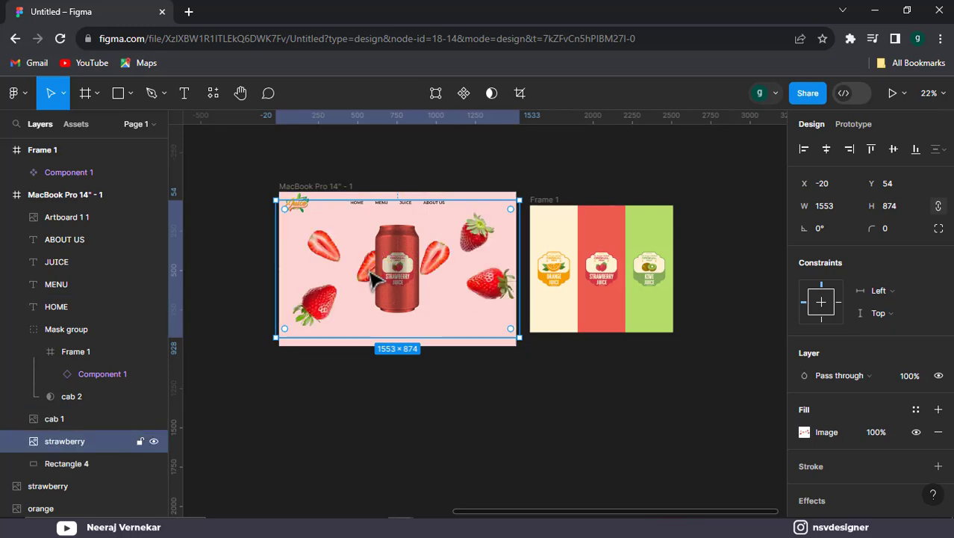
left_click(436, 385)
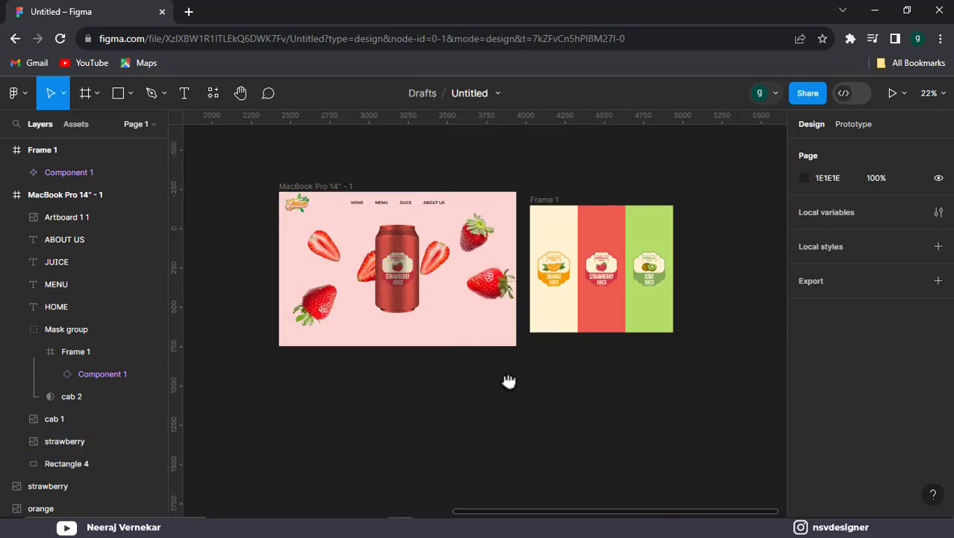
scroll(509, 379, "left", 2)
scroll(510, 380, "up", 1)
Change the strip's red middle panel fill to the lighter red F0786E.
left_click(682, 359)
left_click(682, 358)
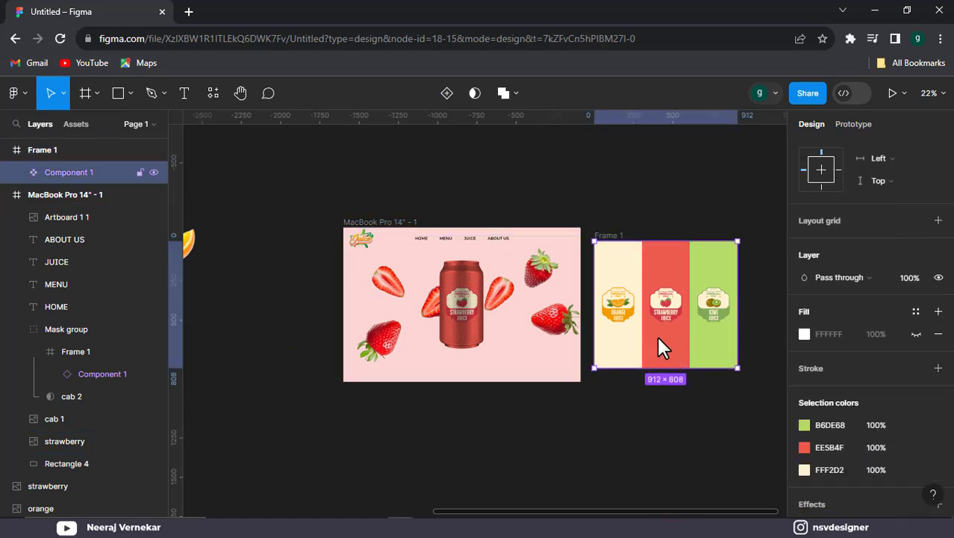
left_click(659, 344)
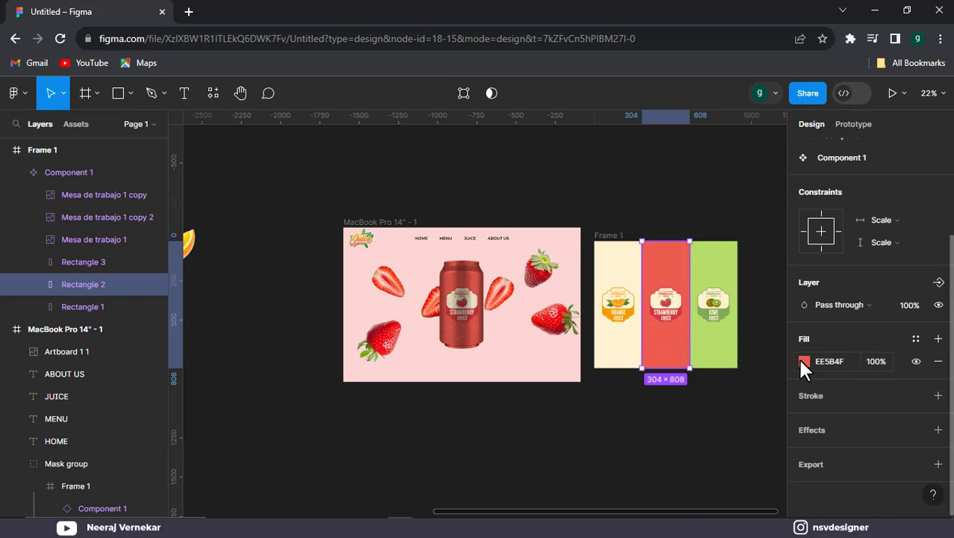
left_click(803, 363)
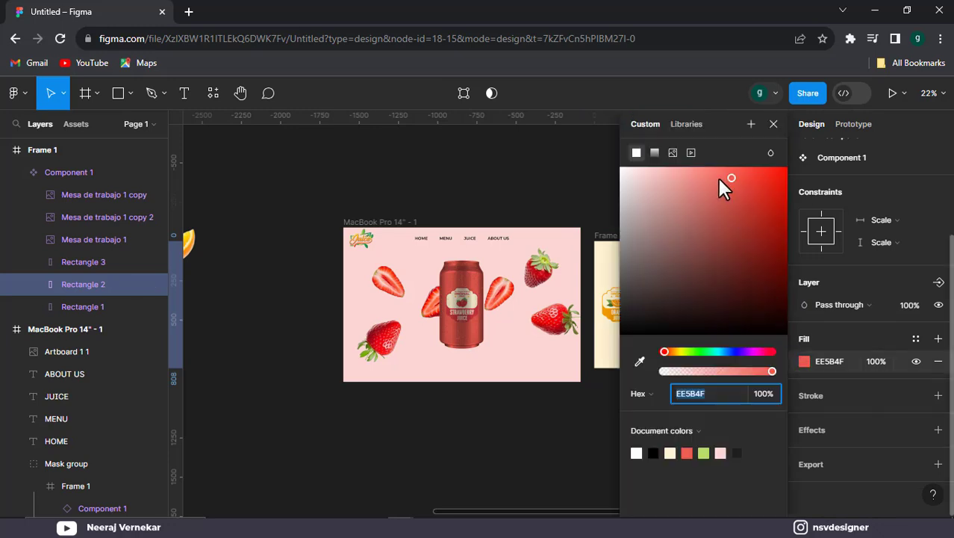
mouse_move(718, 178)
left_mouse_down()
mouse_move(712, 165)
mouse_move(712, 179)
left_mouse_up()
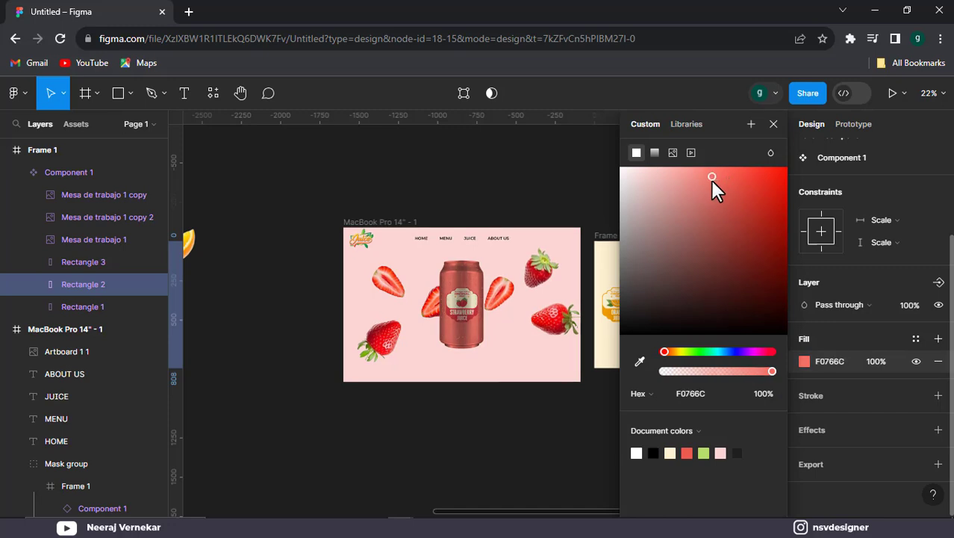
left_click(582, 192)
Undo stray edits to the strip so the red panel keeps its lighter F0786E fill.
scroll(487, 374, "up", 2)
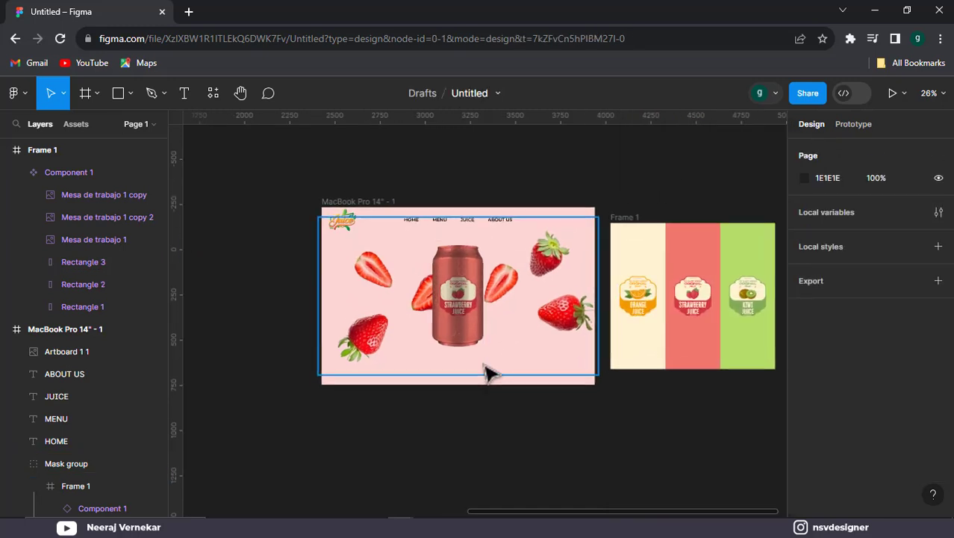
scroll(488, 374, "up", 3)
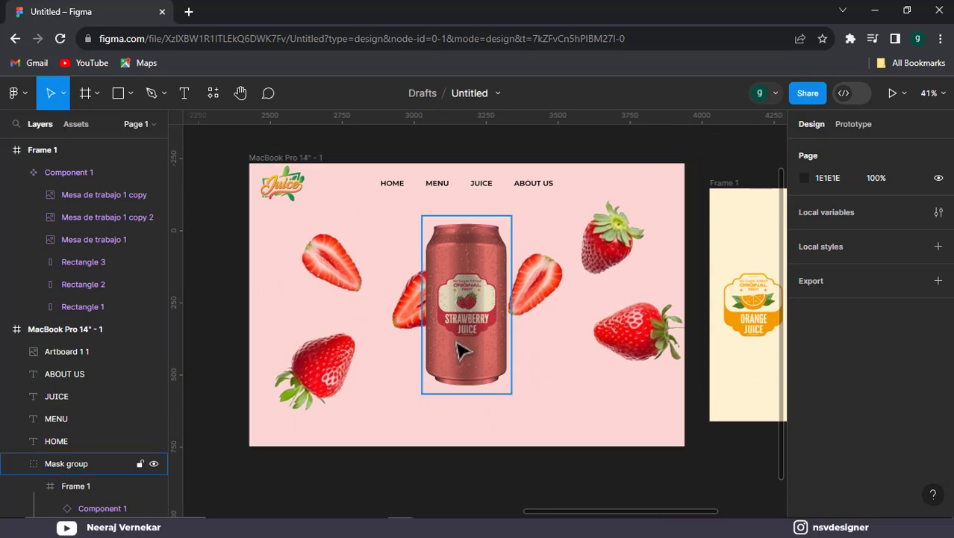
left_click(463, 351)
scroll(634, 375, "right", 5)
left_click(765, 385)
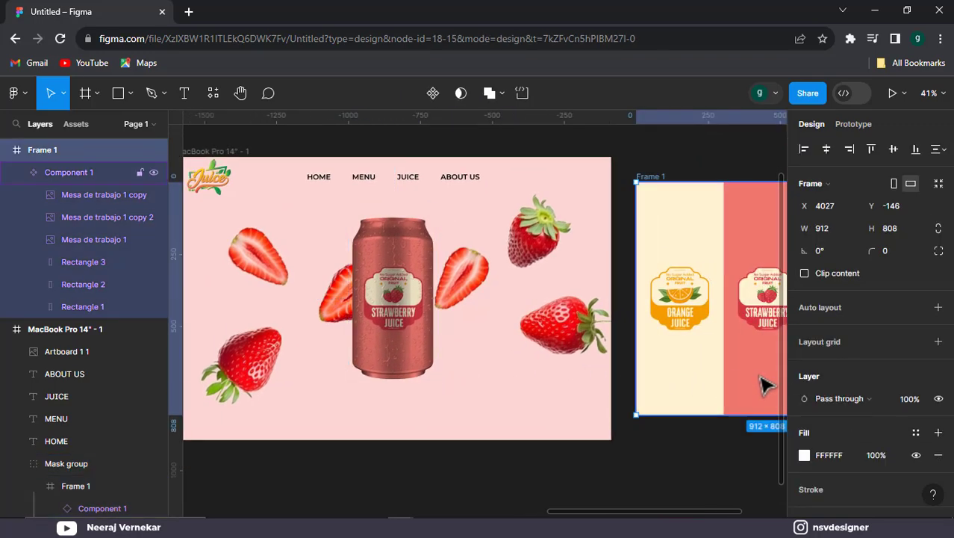
double_click(766, 384)
key("Escape")
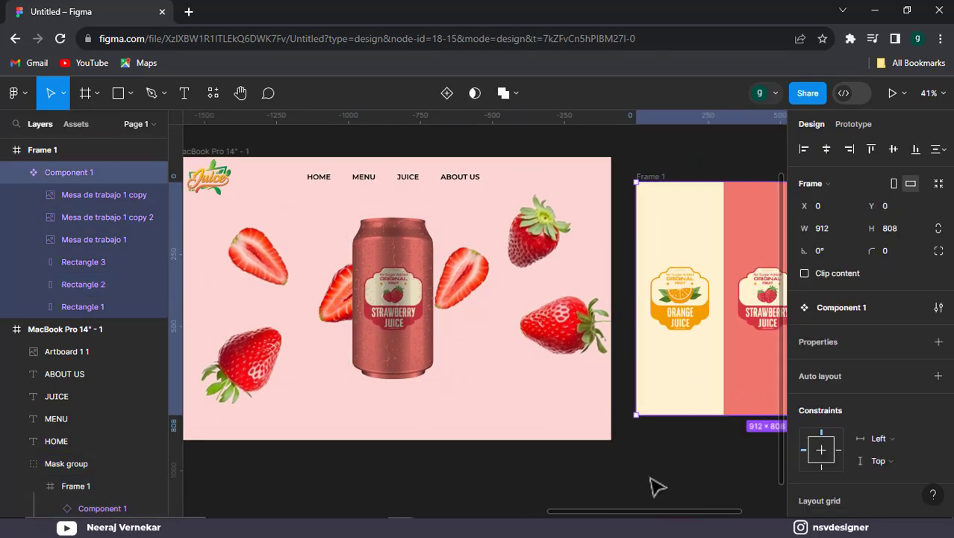
key("Escape")
key("ctrl+z")
key("Escape")
key("ctrl+z")
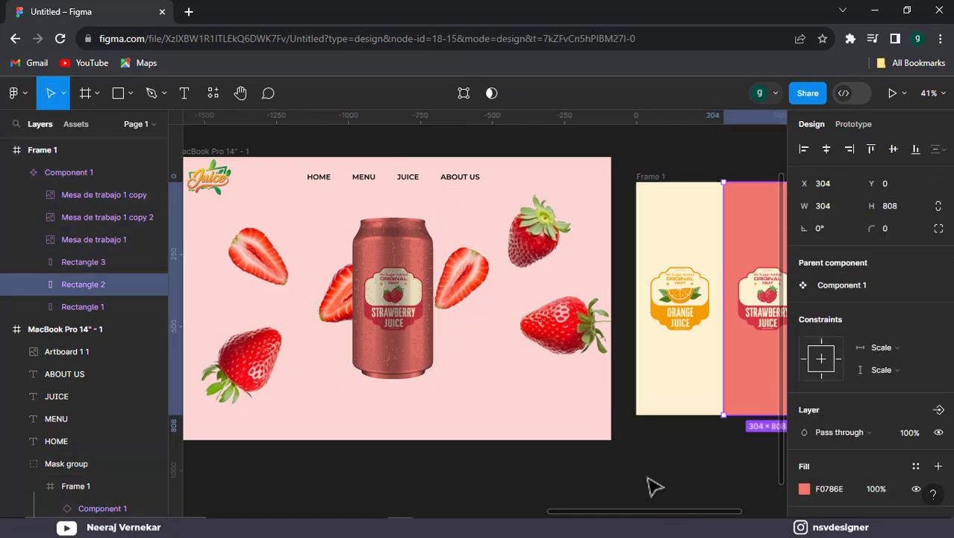
key("ctrl+z")
key("Escape")
scroll(521, 478, "left", 3)
scroll(520, 478, "right", 1)
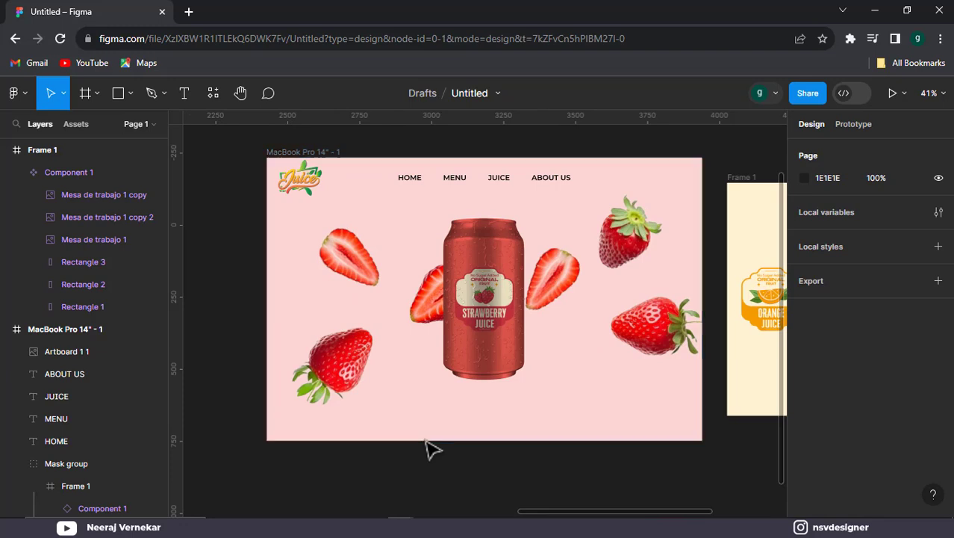
Add a BERRY text layer below the hero and enlarge its font size to 283.
key("t")
left_click(398, 478)
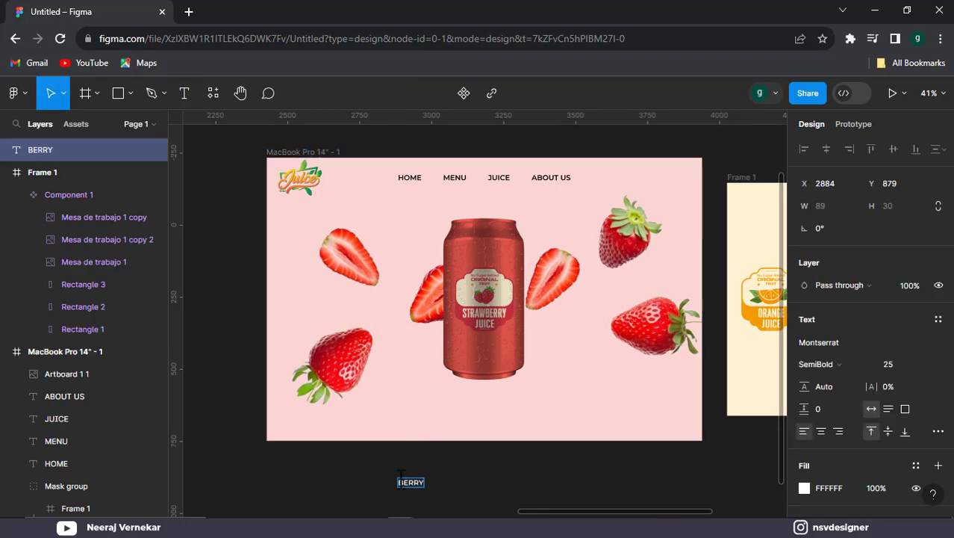
key("Escape")
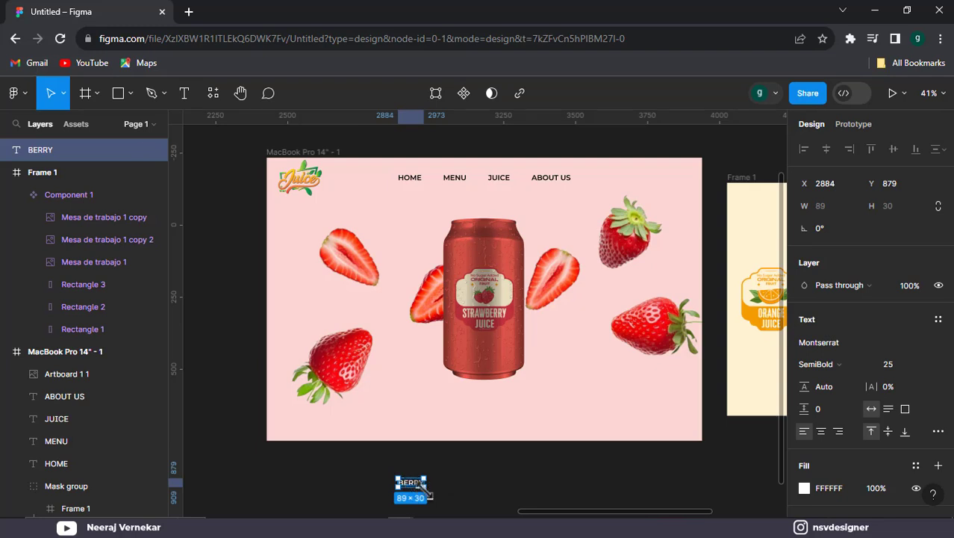
scroll(448, 497, "down", 5)
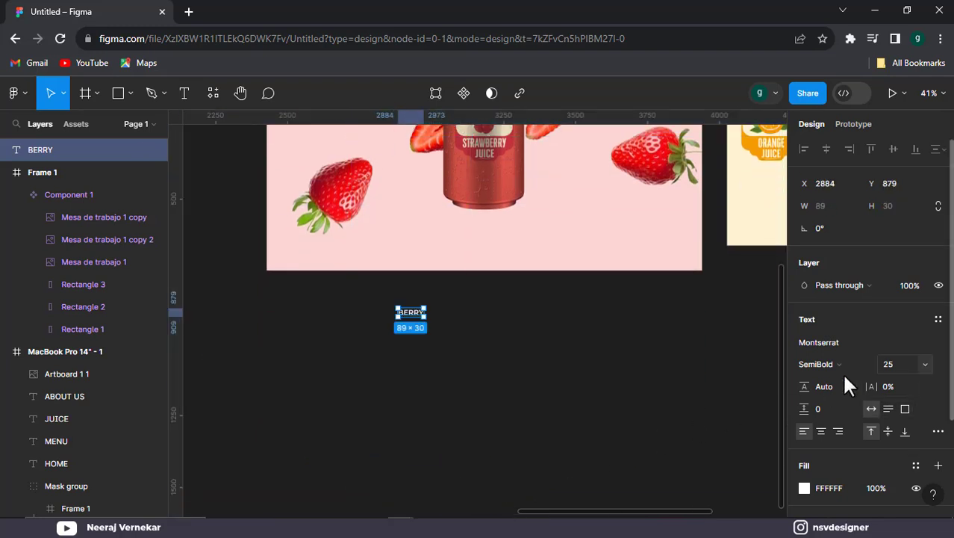
left_click_drag(890, 365, 919, 365)
type("283")
mouse_move(614, 373)
left_mouse_down()
mouse_move(497, 377)
mouse_move(511, 366)
left_mouse_up()
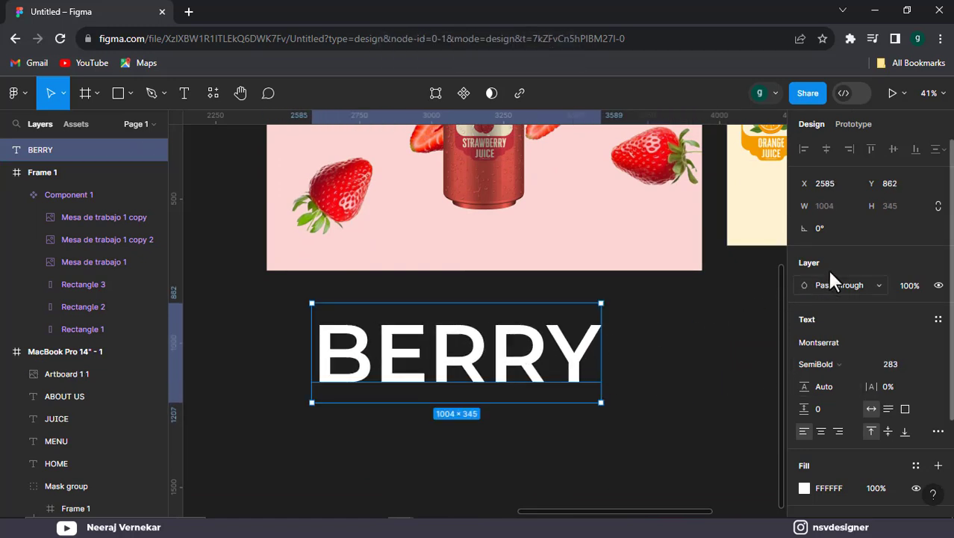
Apply the Nosifer Caps font to the BERRY text.
left_click(819, 343)
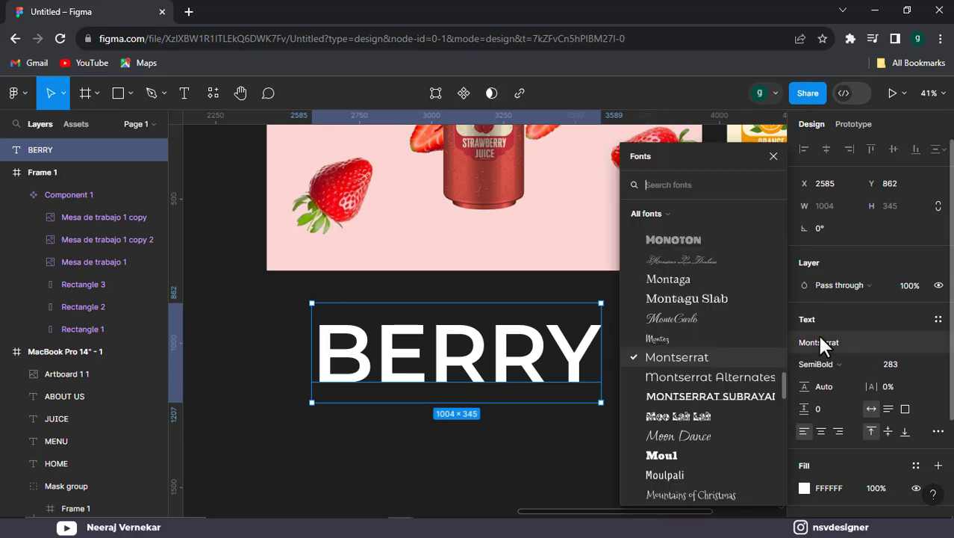
scroll(706, 448, "down", 5)
key("Down")
key("Down")
key("Down")
key("Down")
key("Down")
key("Down")
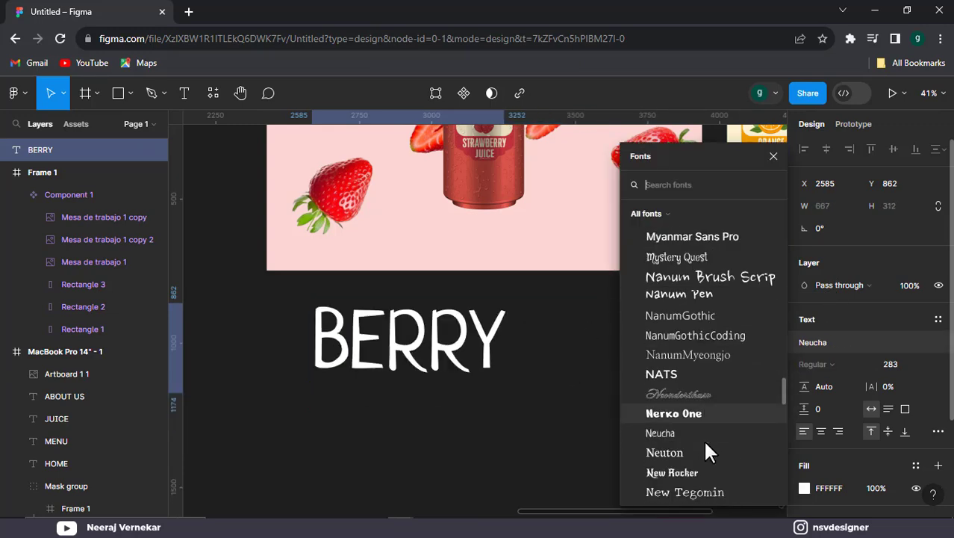
key("Down")
key("Down")
key("Down")
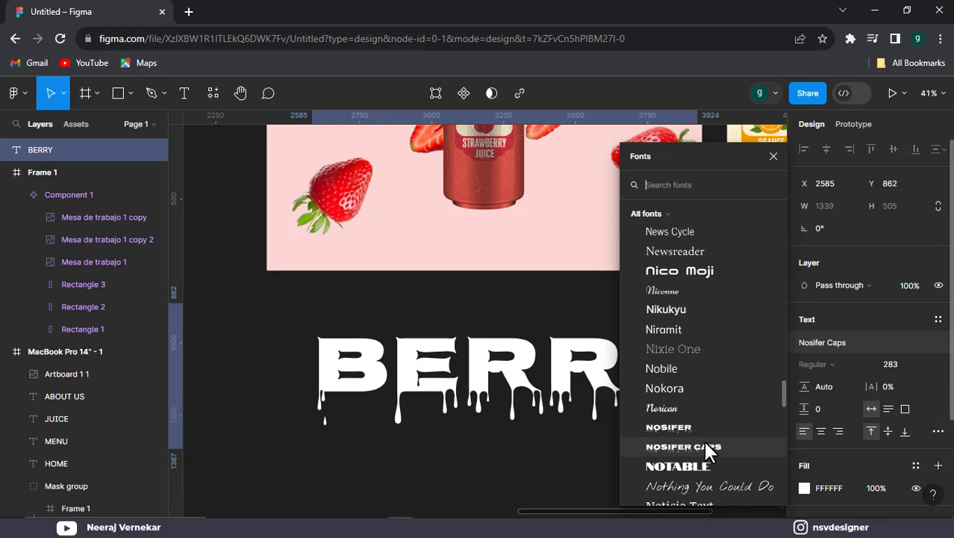
scroll(703, 439, "down", 3)
left_click(710, 313)
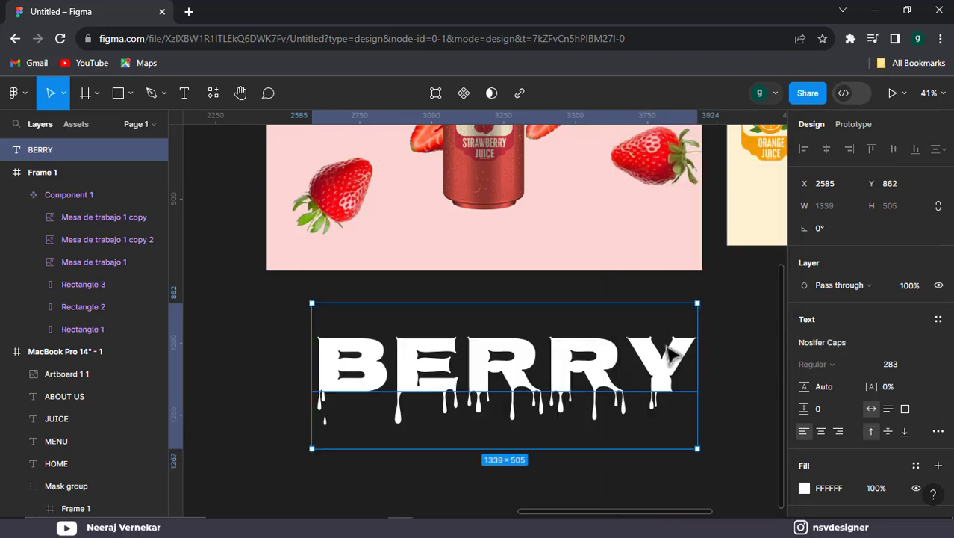
left_click(778, 423)
Centre BERRY at X 99, Y 279 and layer it behind the juice can with Ctrl+[.
left_click_drag(587, 404, 580, 217)
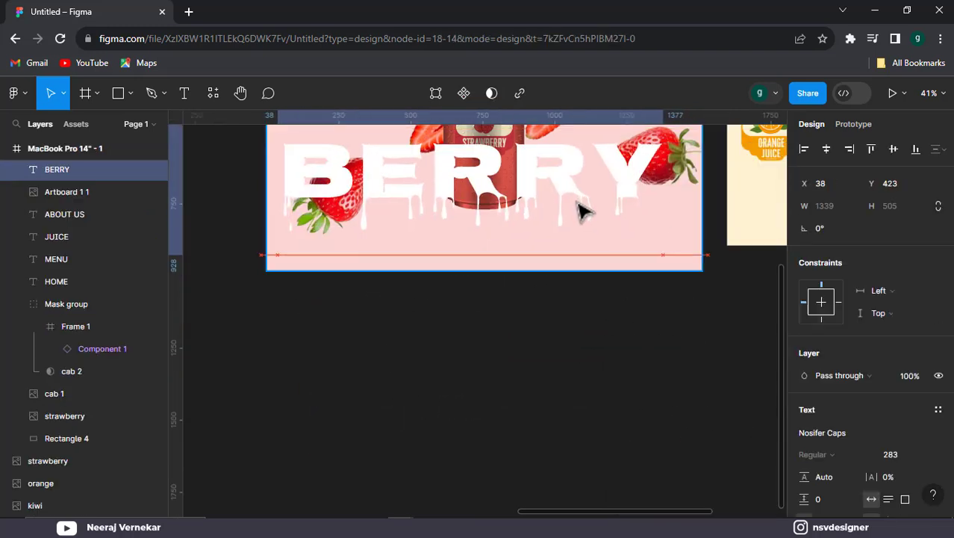
scroll(579, 361, "up", 5)
left_click_drag(578, 361, 582, 371)
key("ctrl+bracketleft")
key("ctrl+bracketleft")
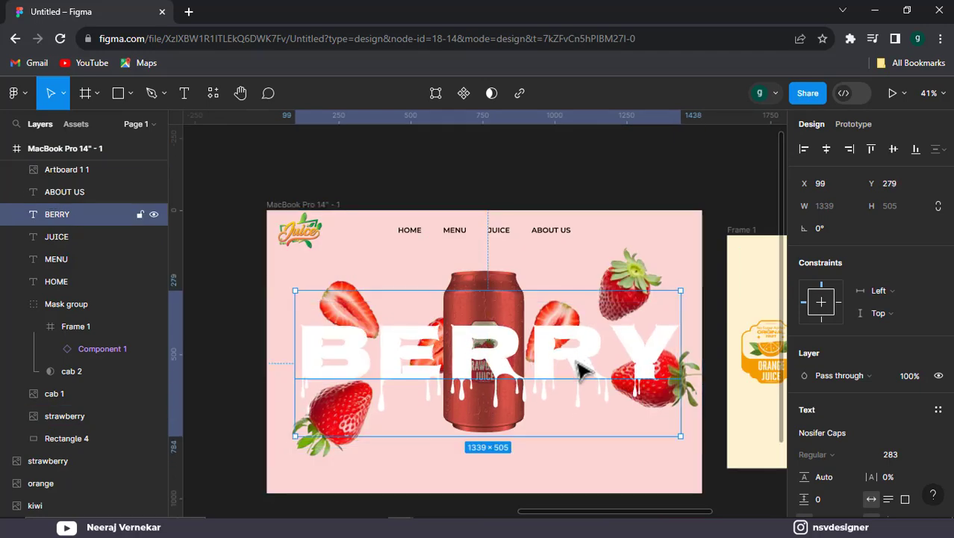
key("ctrl+bracketleft")
key("ctrl+bracketleft")
key("ctrl+bracketleft")
key("ctrl+bracketleft")
key("ctrl+bracketleft")
key("ctrl+bracketleft")
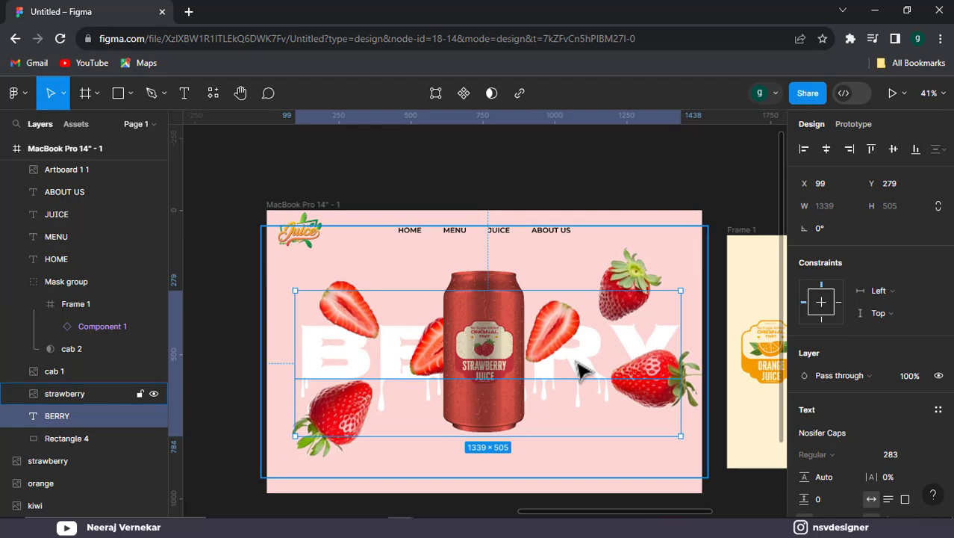
key("ctrl+bracketright")
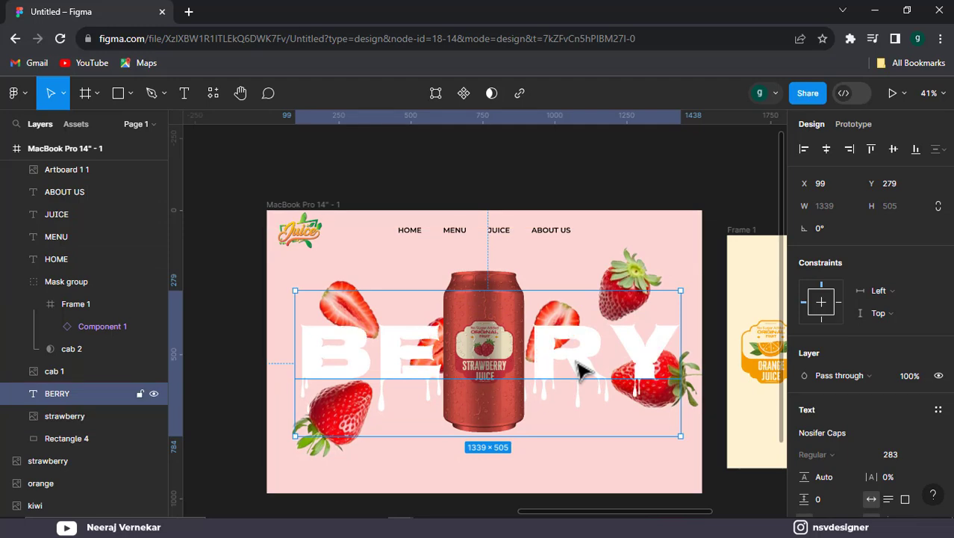
scroll(923, 443, "down", 3)
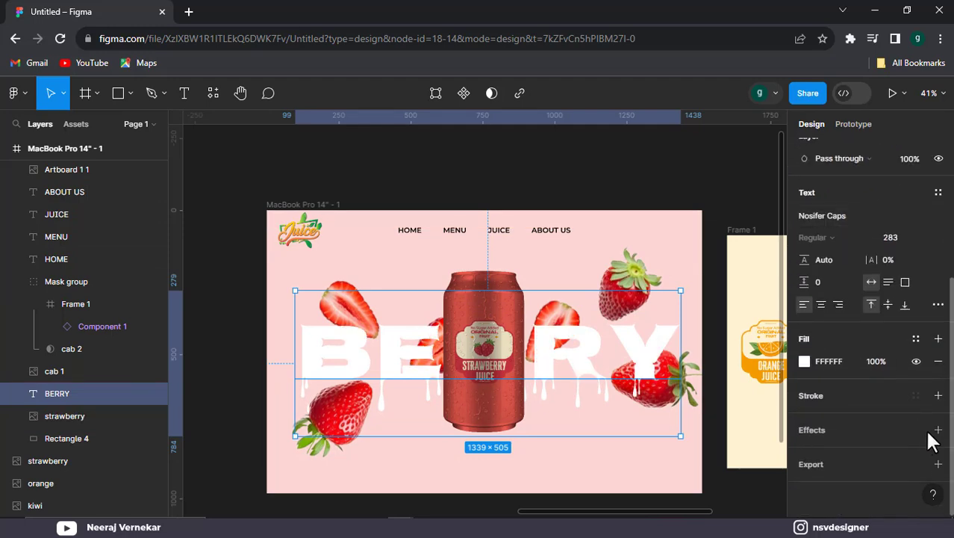
Add a black drop shadow to BERRY with Y 23, blur 12.5 and 32% opacity.
left_click(938, 430)
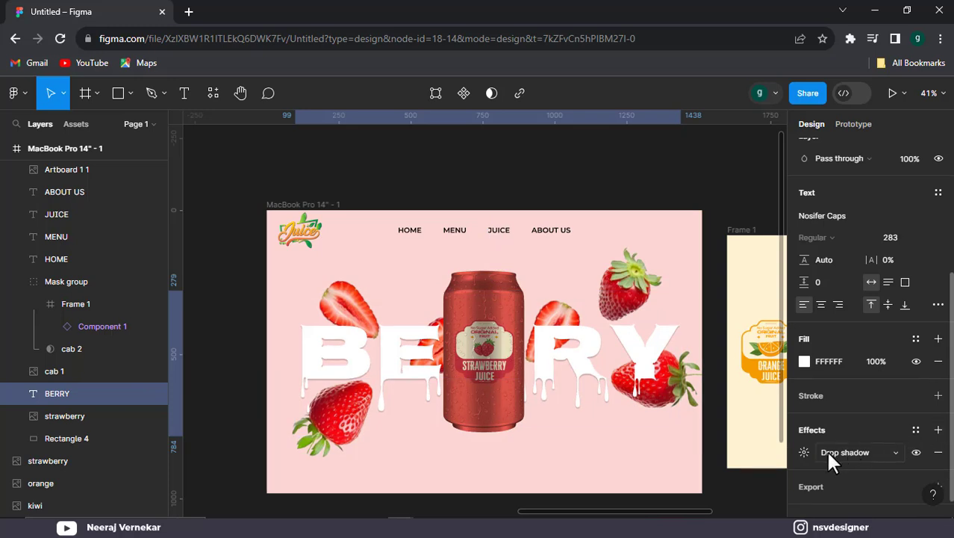
left_click(828, 453)
left_click(804, 452)
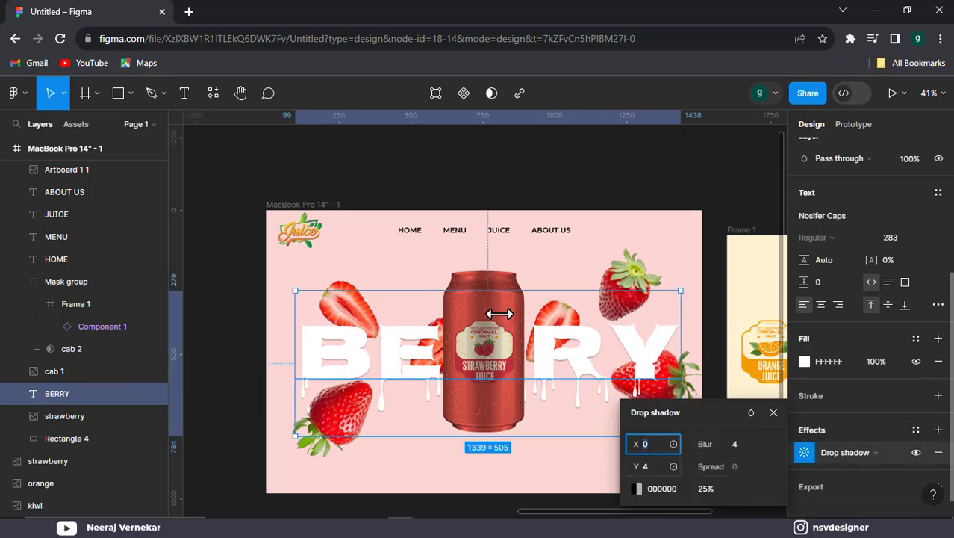
mouse_move(670, 466)
left_mouse_down()
mouse_move(685, 466)
mouse_move(655, 466)
left_mouse_up()
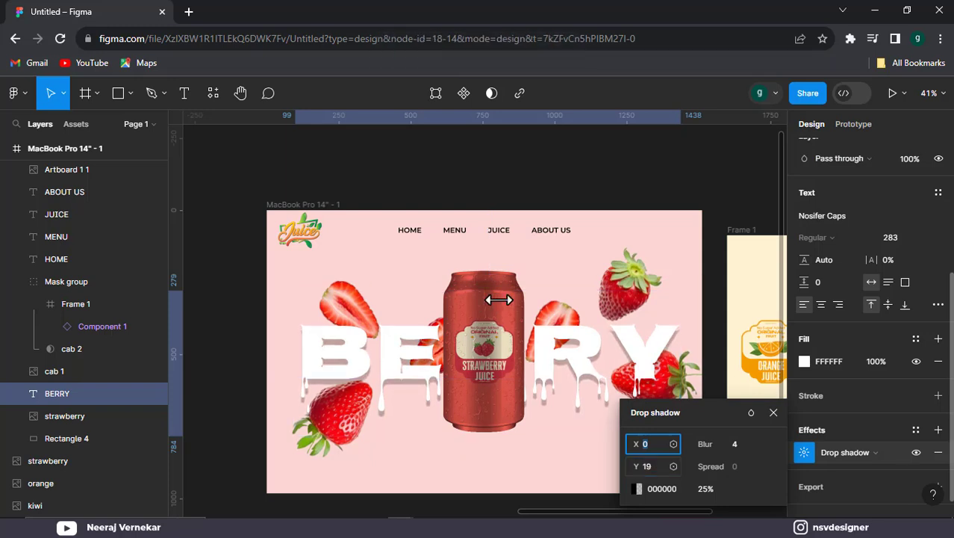
left_click_drag(732, 447, 752, 446)
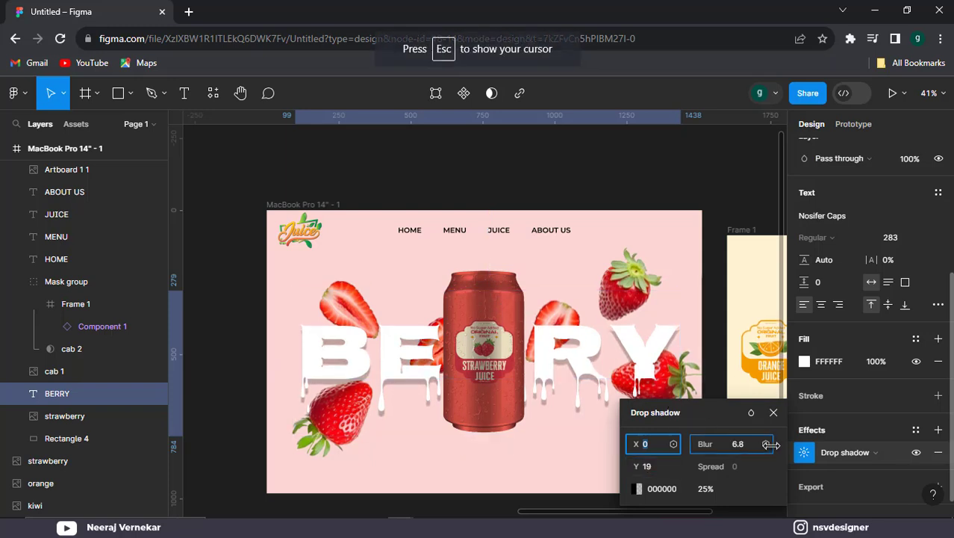
left_click_drag(822, 439, 483, 293)
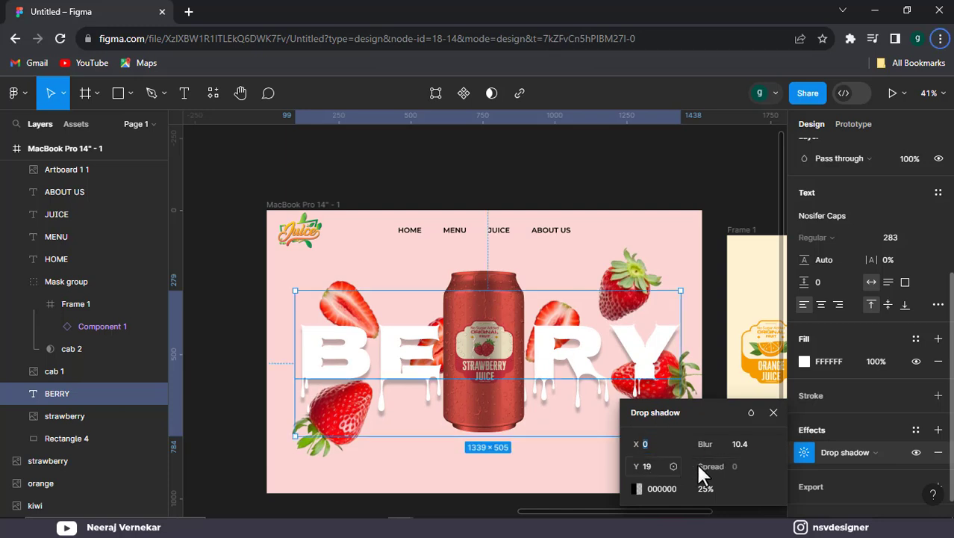
mouse_move(642, 466)
left_mouse_down()
mouse_move(714, 451)
mouse_move(749, 469)
mouse_move(723, 488)
left_mouse_up()
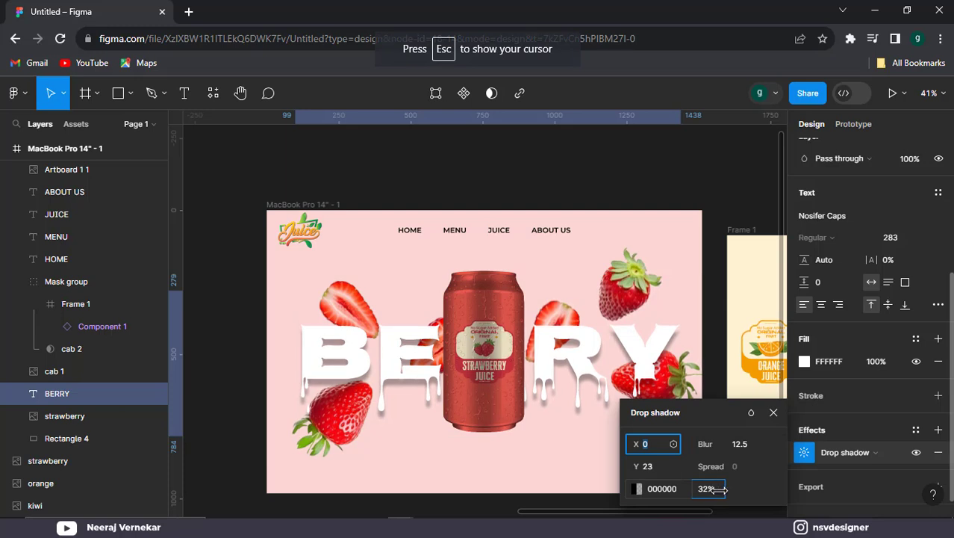
left_click(715, 217)
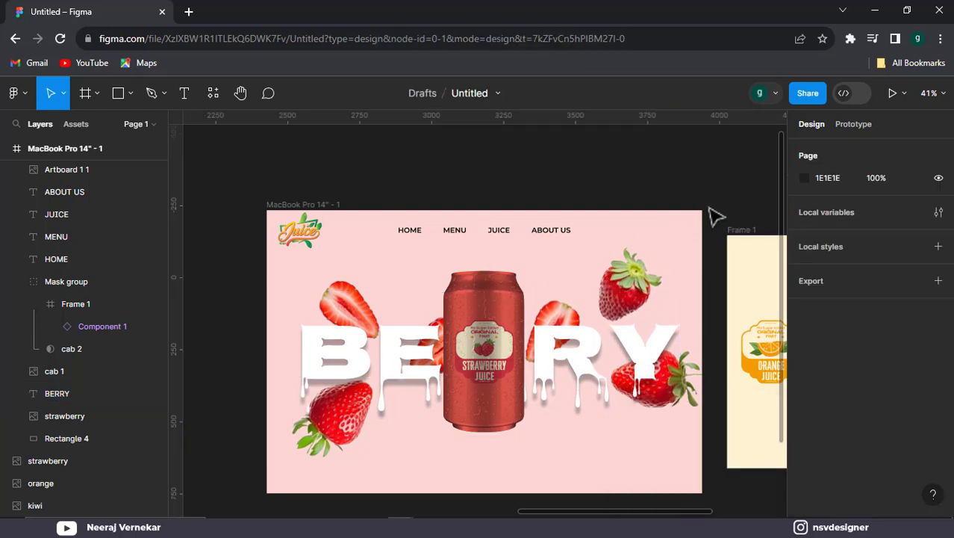
scroll(633, 411, "down", 3)
scroll(588, 412, "right", 2)
scroll(635, 441, "right", 2)
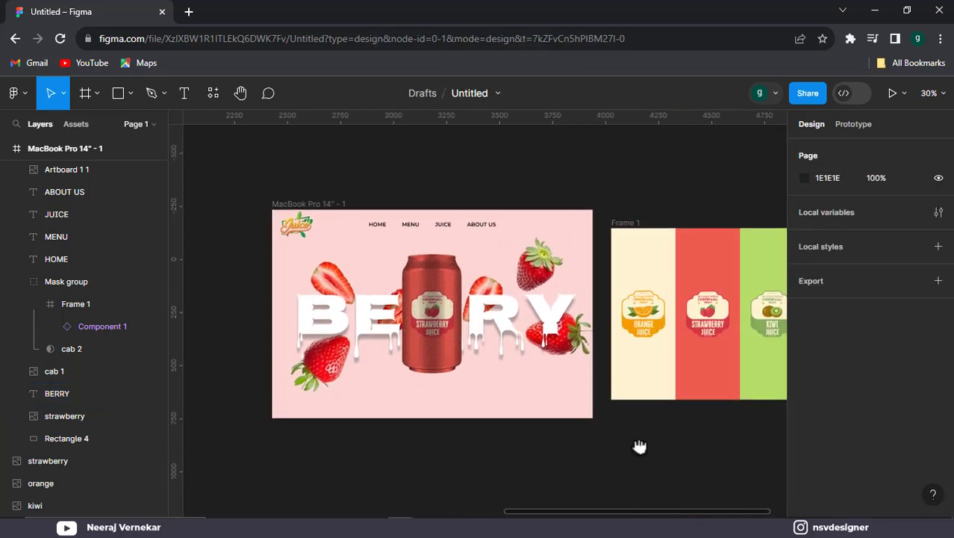
scroll(640, 447, "up", 1)
scroll(640, 447, "left", 1)
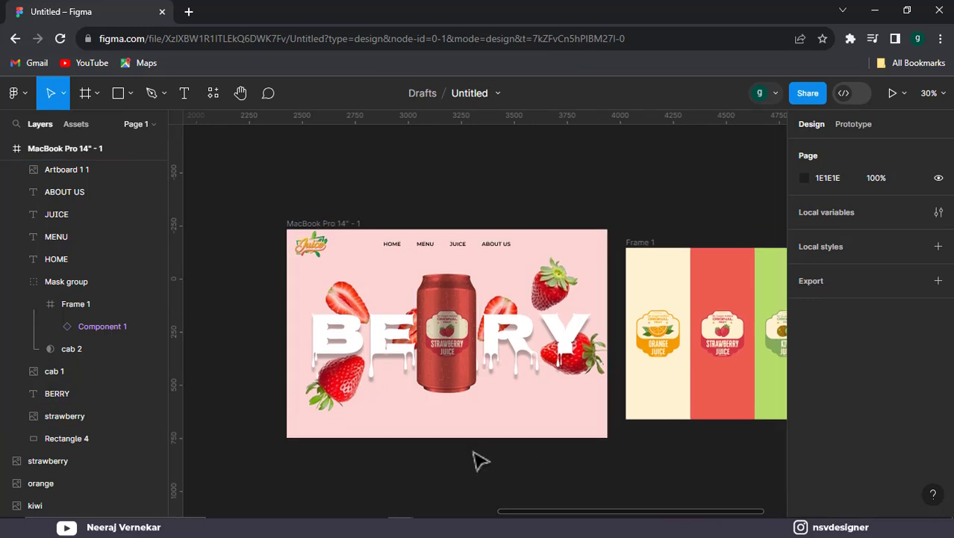
scroll(478, 460, "down", 1)
Draw a closed triangular Pen path under the can and fill it black (000000).
left_click(155, 96)
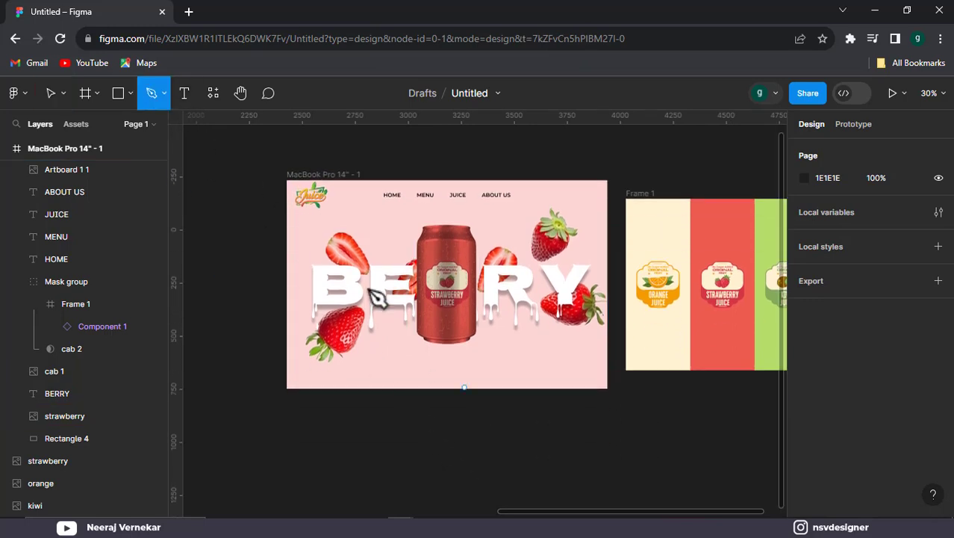
left_click(427, 343)
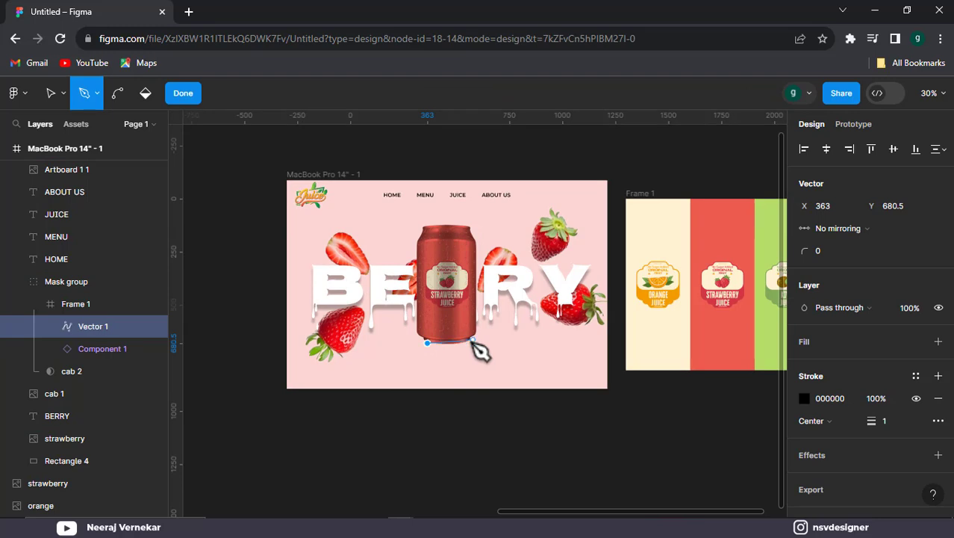
left_click(469, 343)
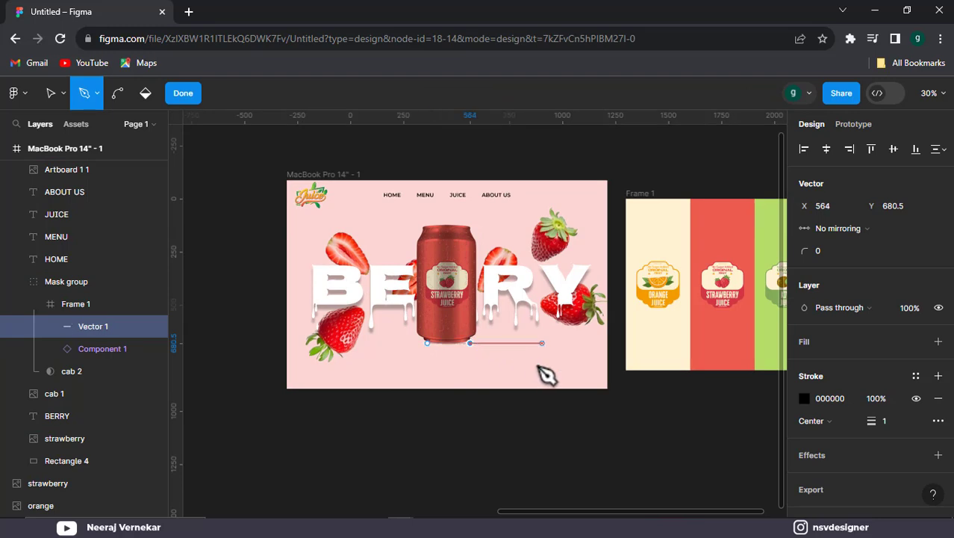
left_click(527, 349)
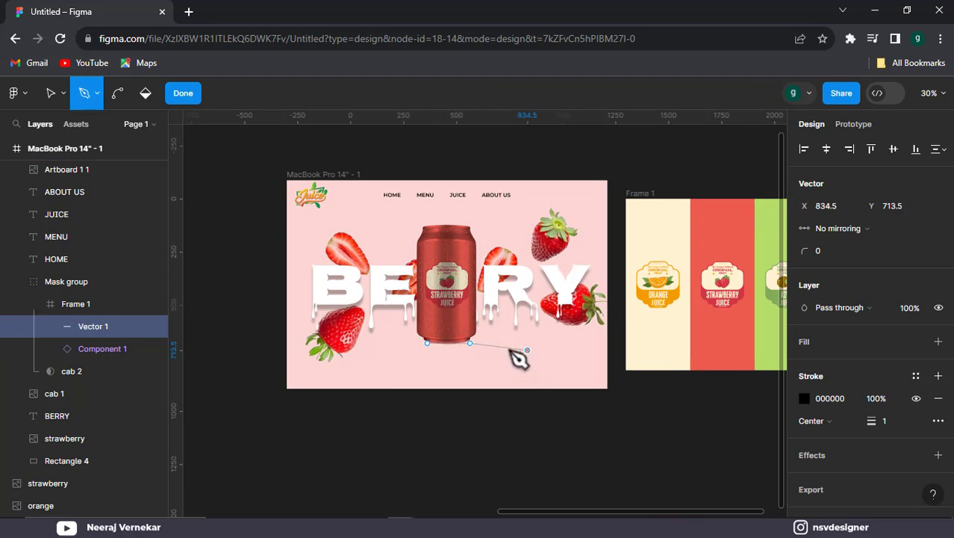
left_click(427, 344)
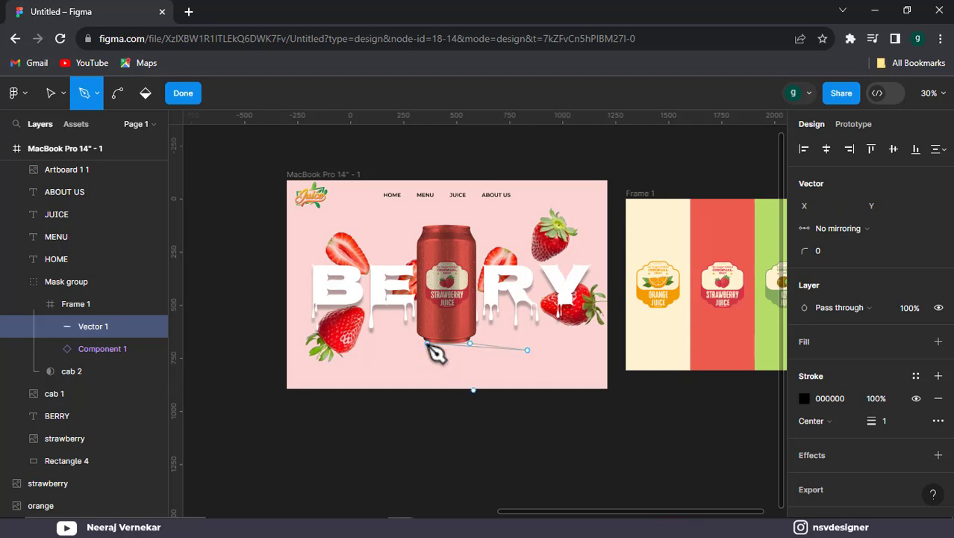
left_click(801, 341)
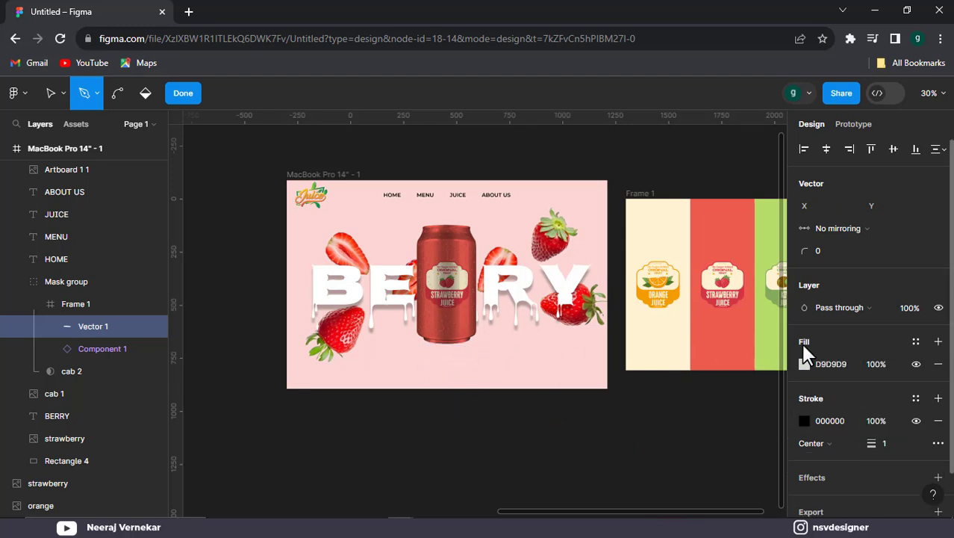
left_click(804, 364)
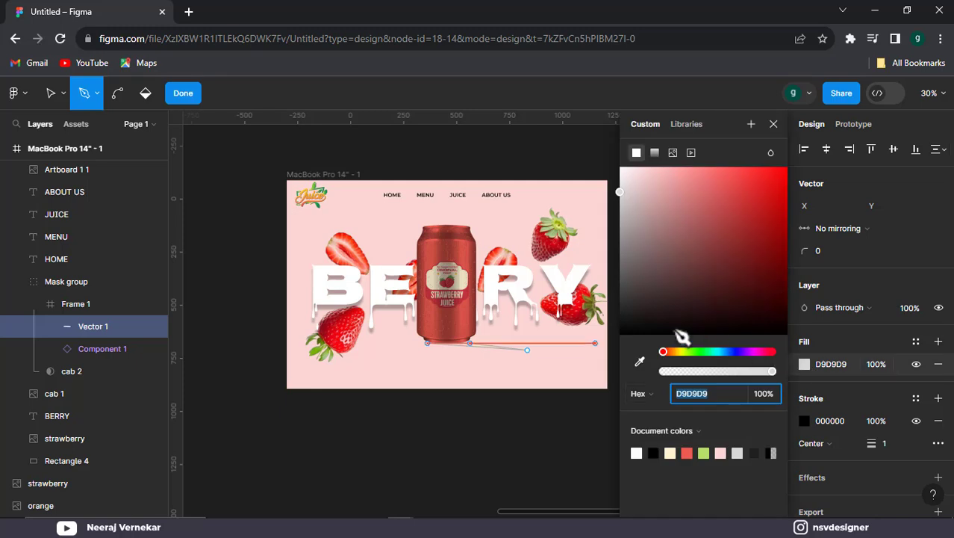
mouse_move(681, 334)
left_mouse_down()
mouse_move(610, 337)
mouse_move(612, 354)
left_mouse_up()
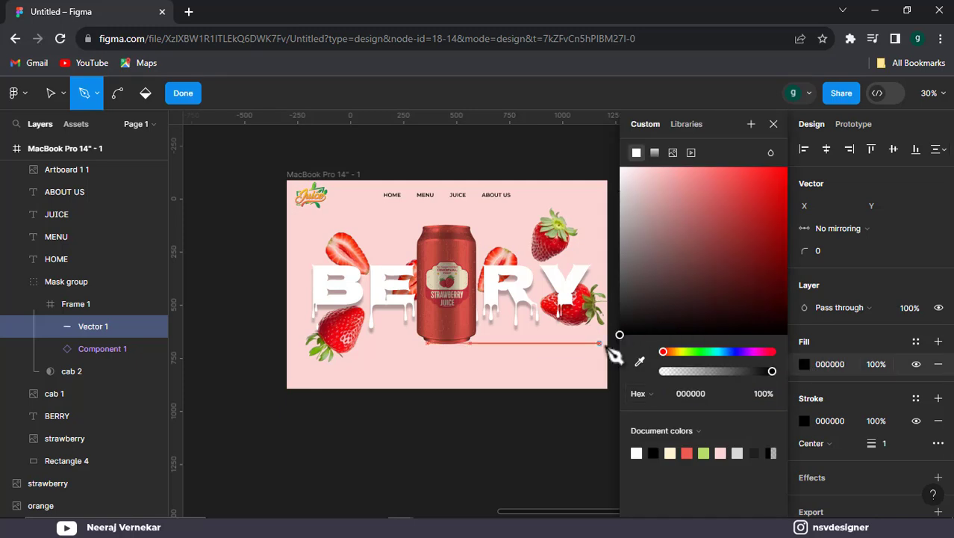
left_click(50, 93)
Reshape the wedge's points to hug the can base and move Vector 1 above Mask group.
left_click(496, 346)
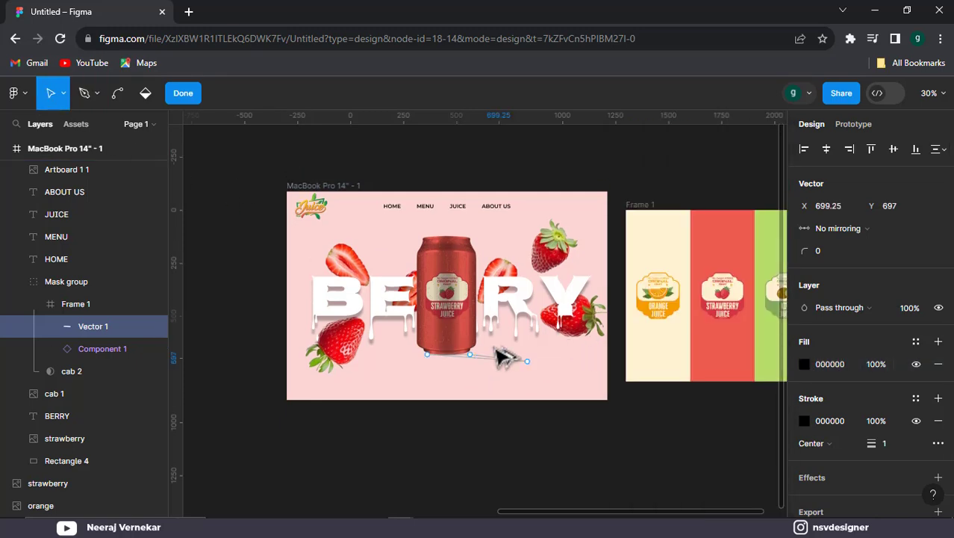
scroll(500, 357, "up", 5)
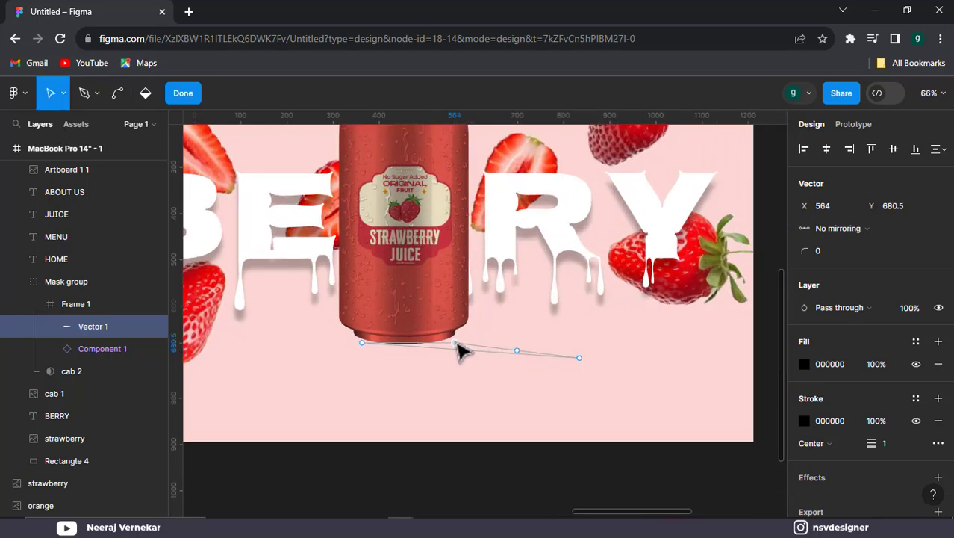
left_click_drag(458, 344, 458, 335)
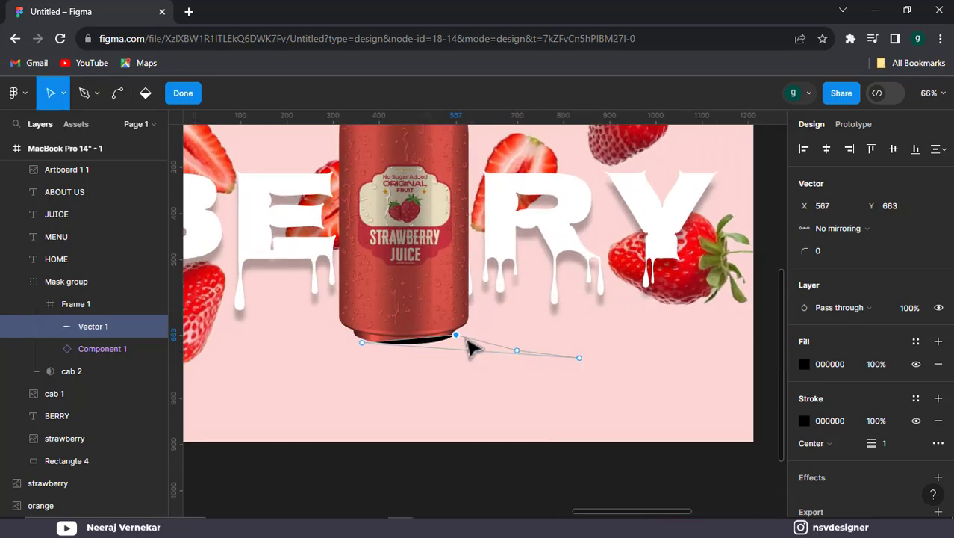
left_click_drag(519, 351, 524, 345)
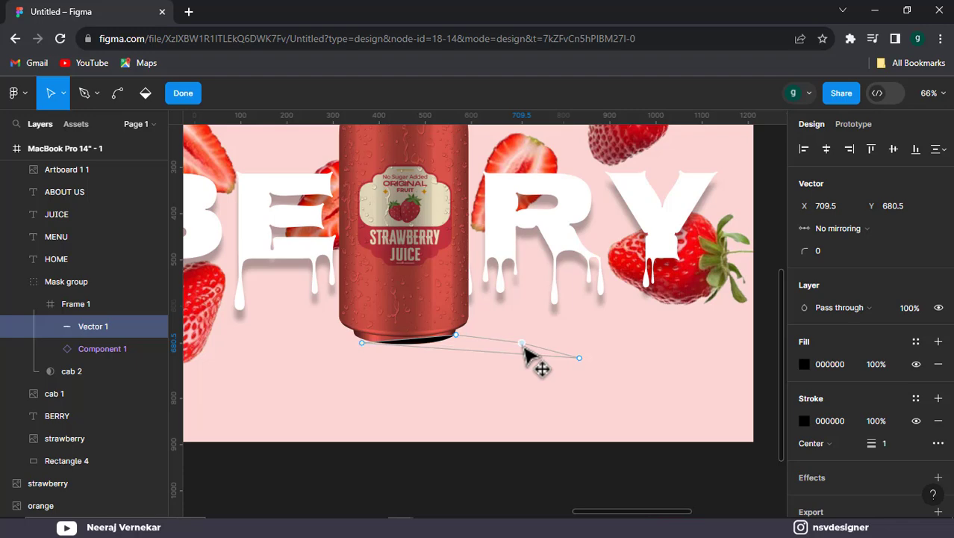
left_click(455, 336)
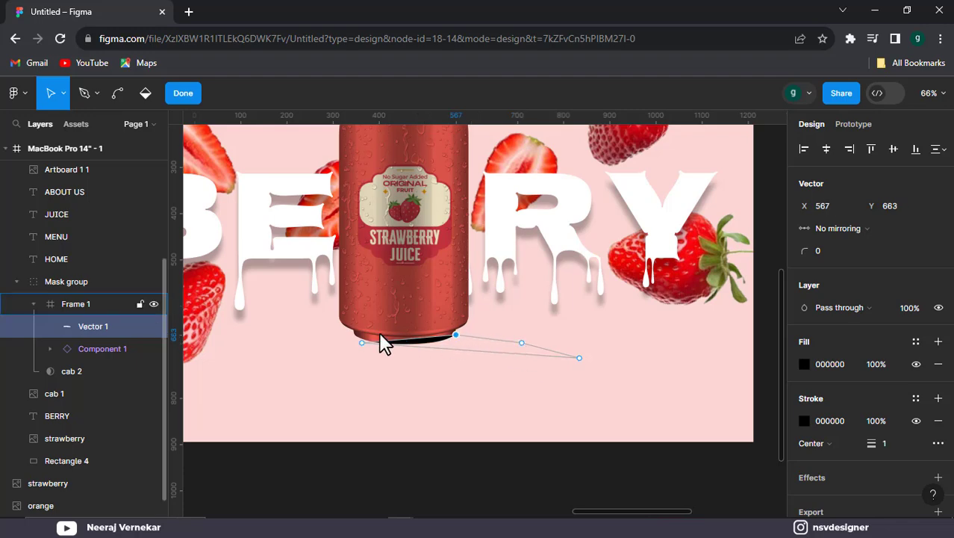
left_click_drag(122, 288, 122, 265)
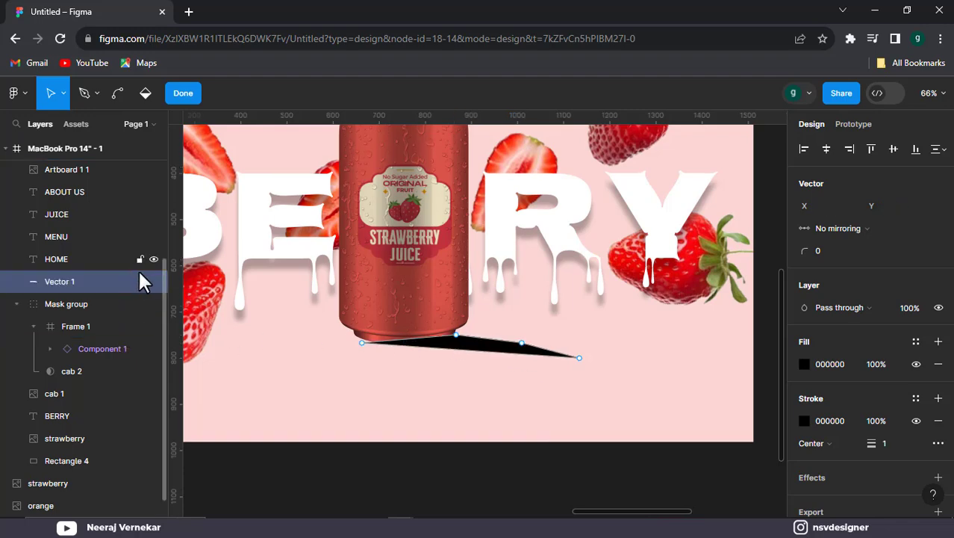
left_click_drag(523, 344, 516, 344)
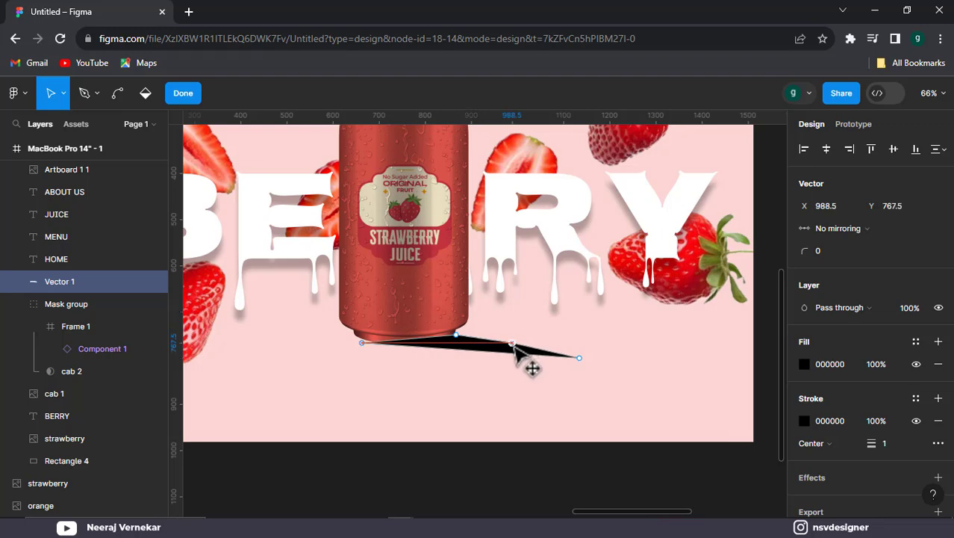
Try export sizes and drop shadows on the black shadow shape, then remove them.
left_click(939, 465)
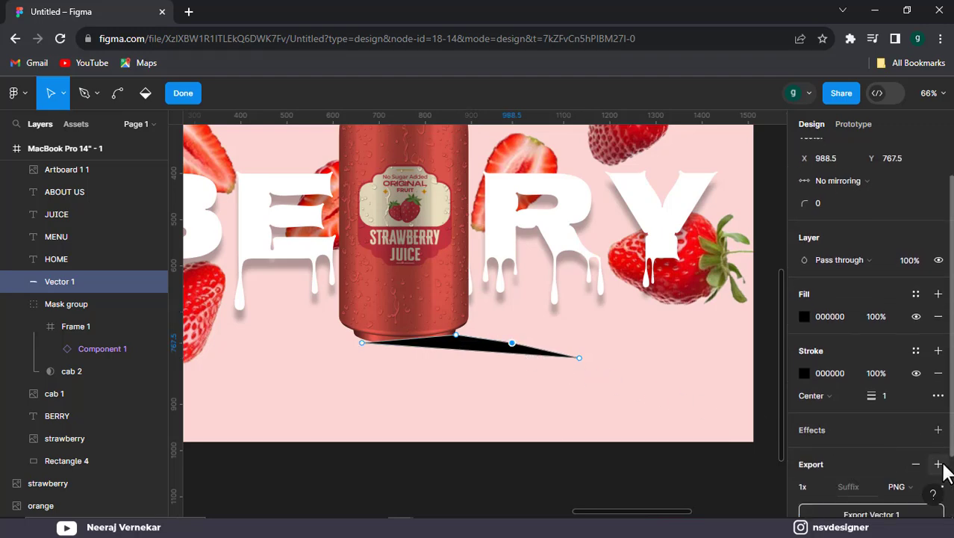
left_click(939, 464)
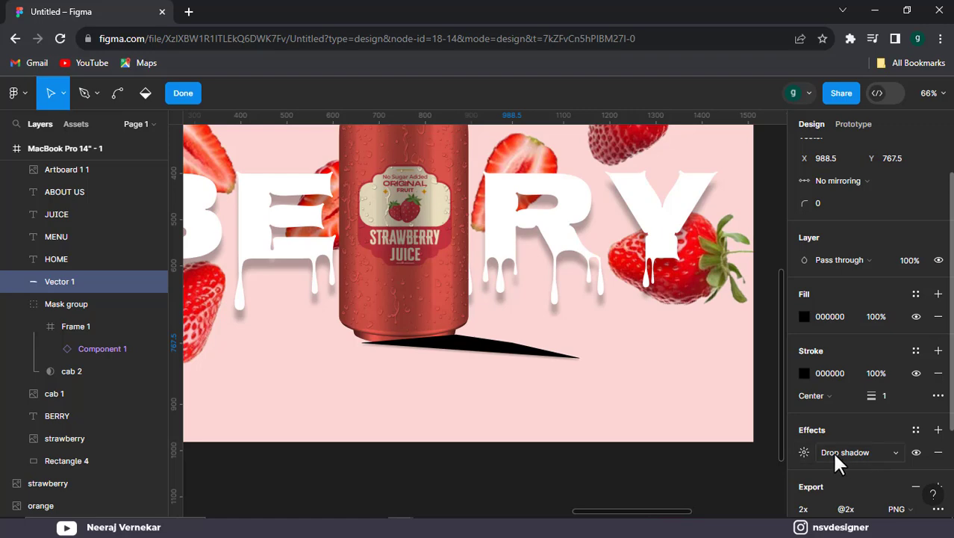
left_click(832, 450)
left_click(804, 452)
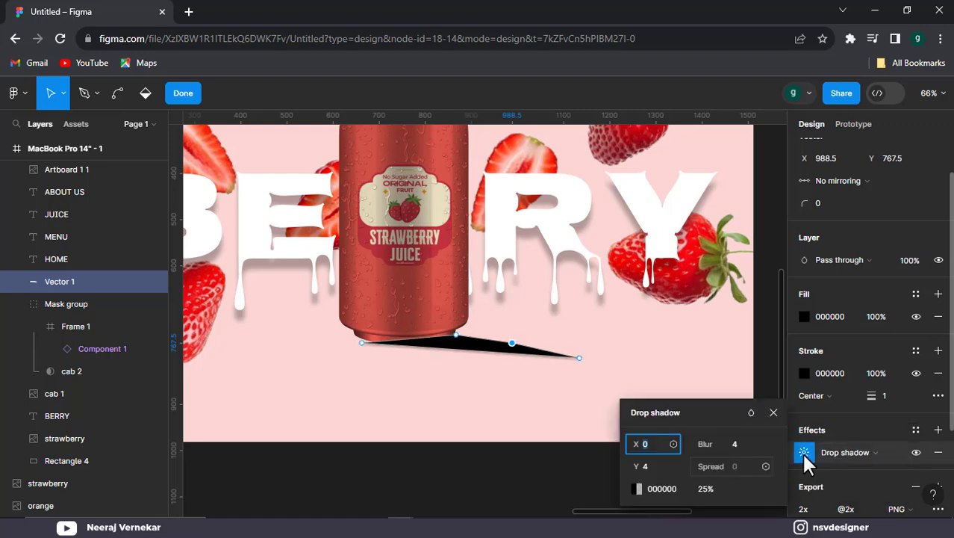
left_click(939, 453)
left_click(938, 429)
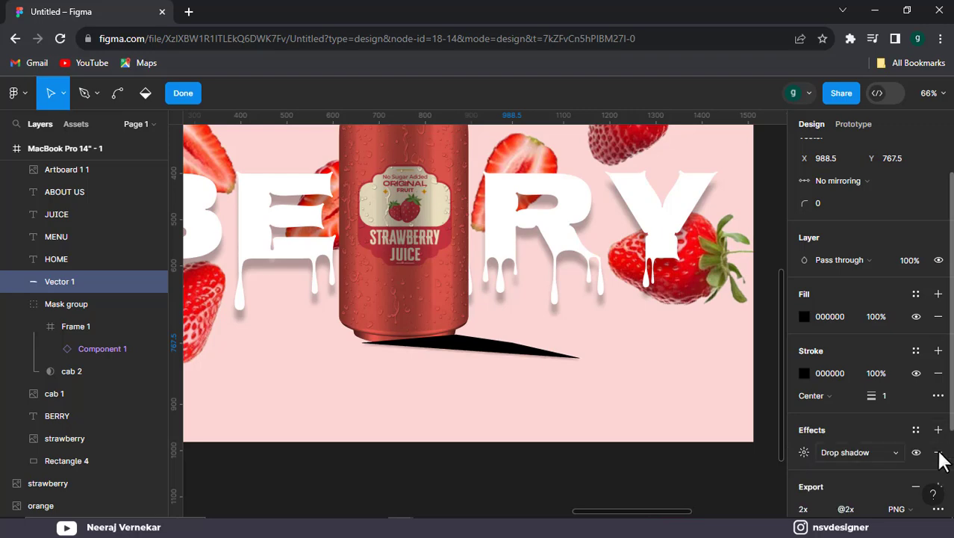
left_click(939, 430)
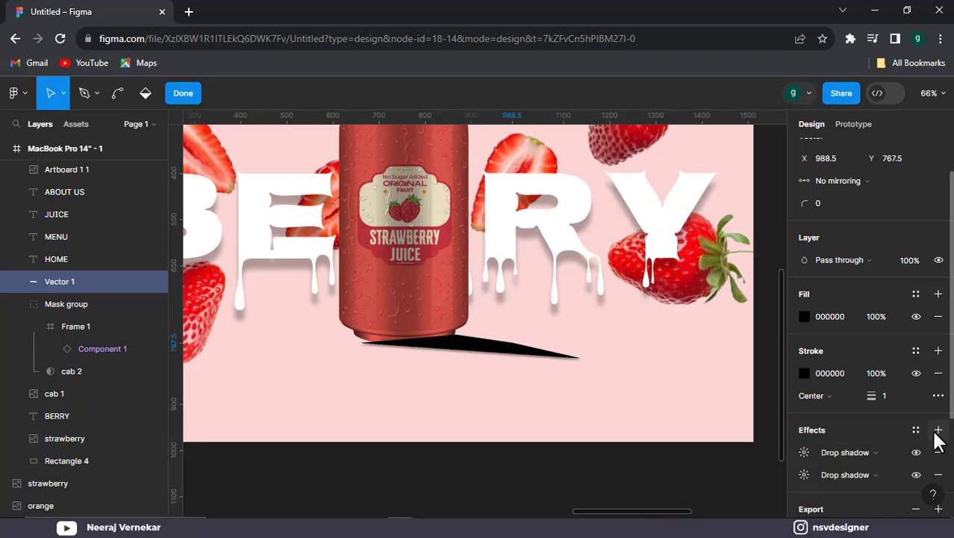
left_click(939, 469)
left_click(939, 451)
Remove both export settings and leave a single Drop shadow on Vector 1.
scroll(943, 451, "down", 2)
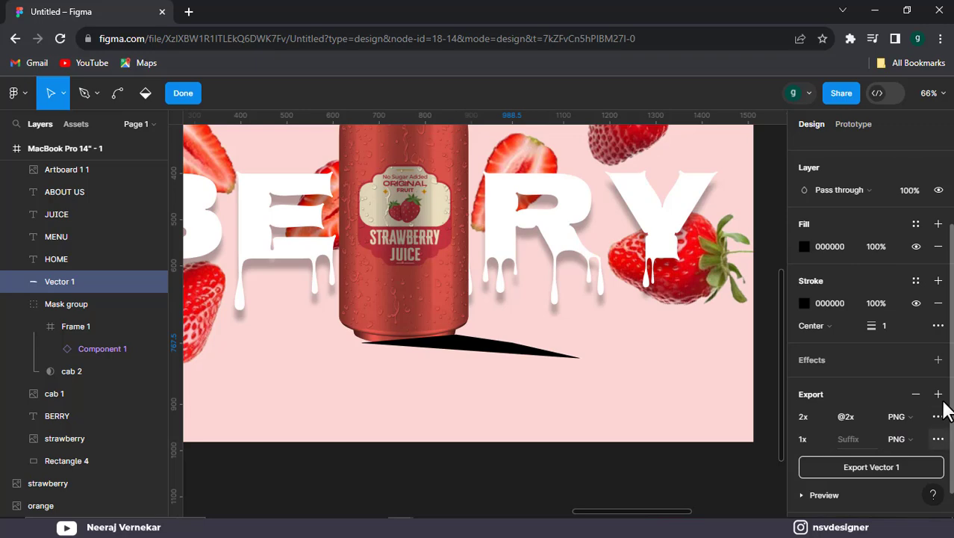
left_click(917, 394)
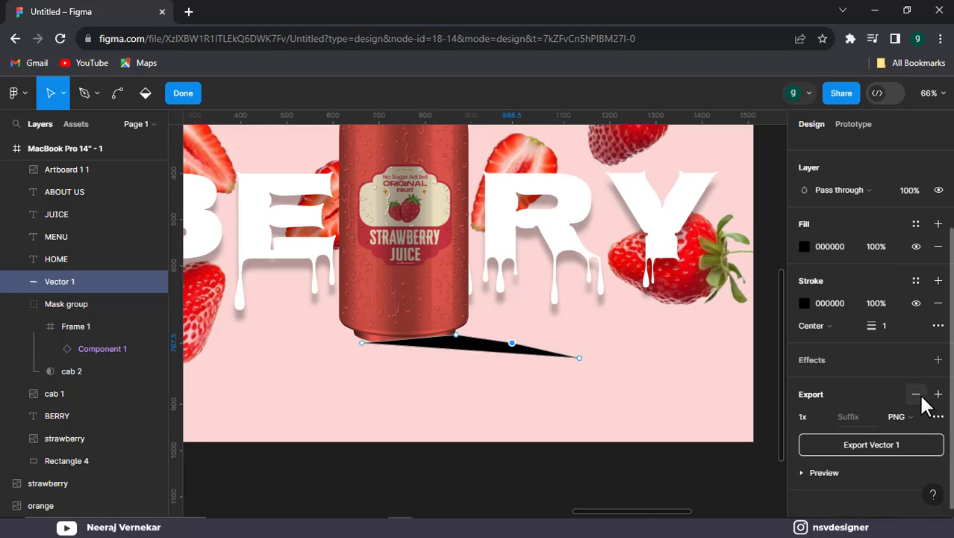
left_click(918, 395)
scroll(939, 437, "down", 1)
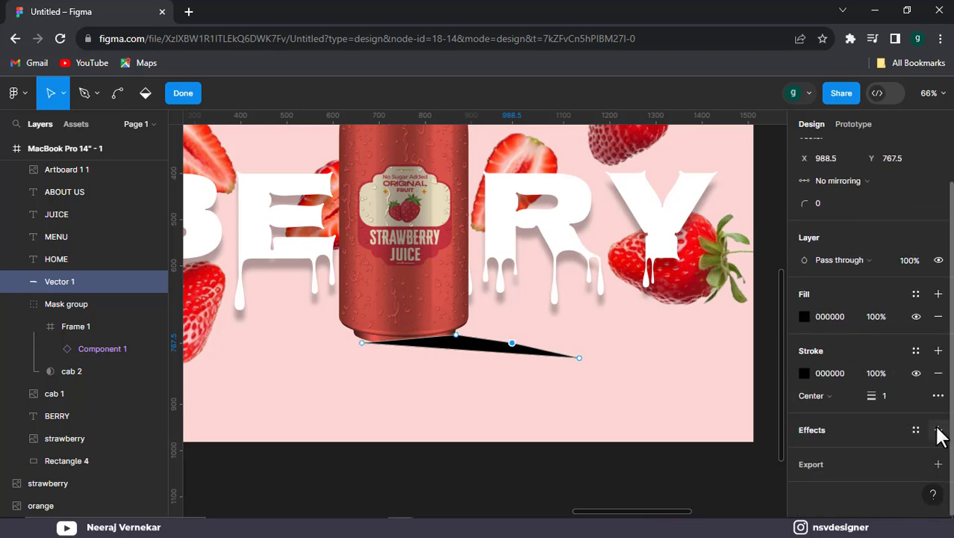
left_click(939, 430)
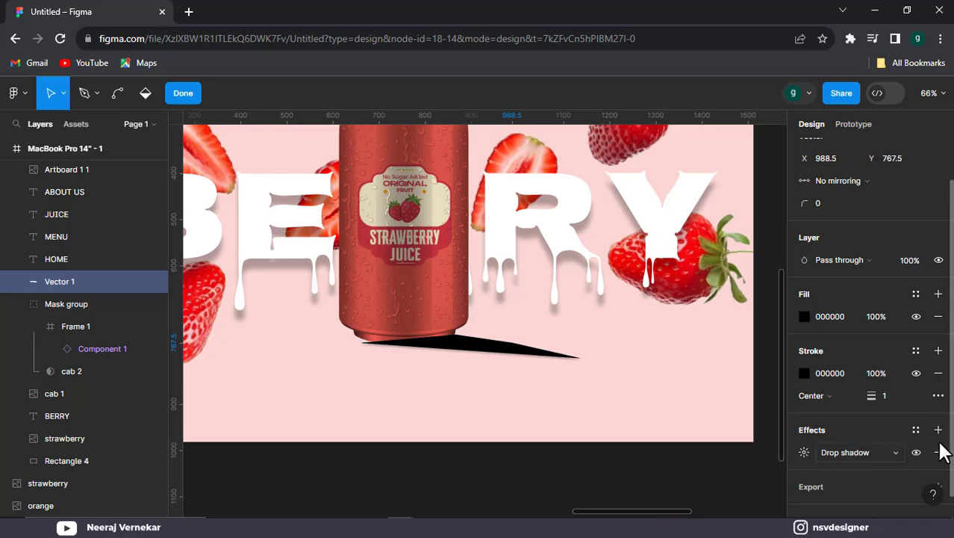
left_click(939, 452)
left_click(917, 431)
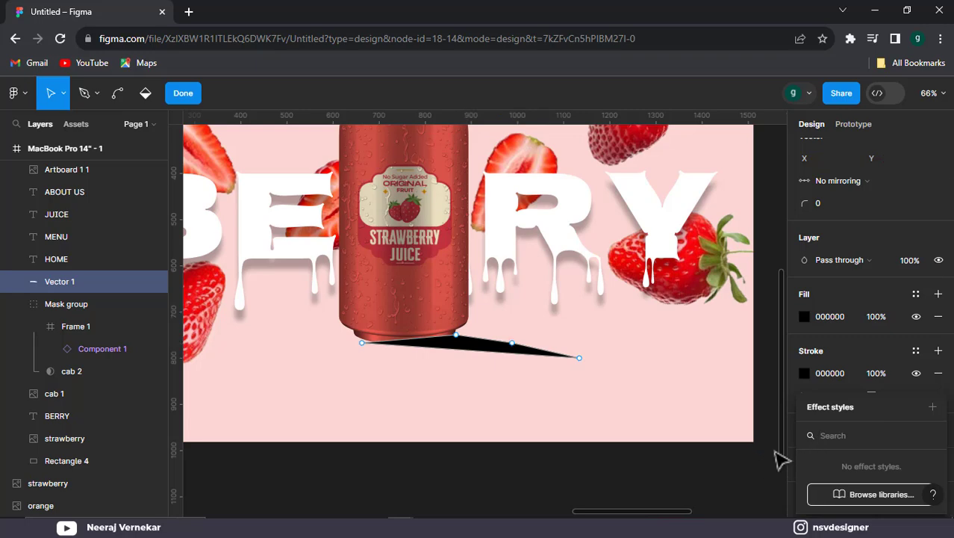
left_click(772, 443)
left_click(805, 425)
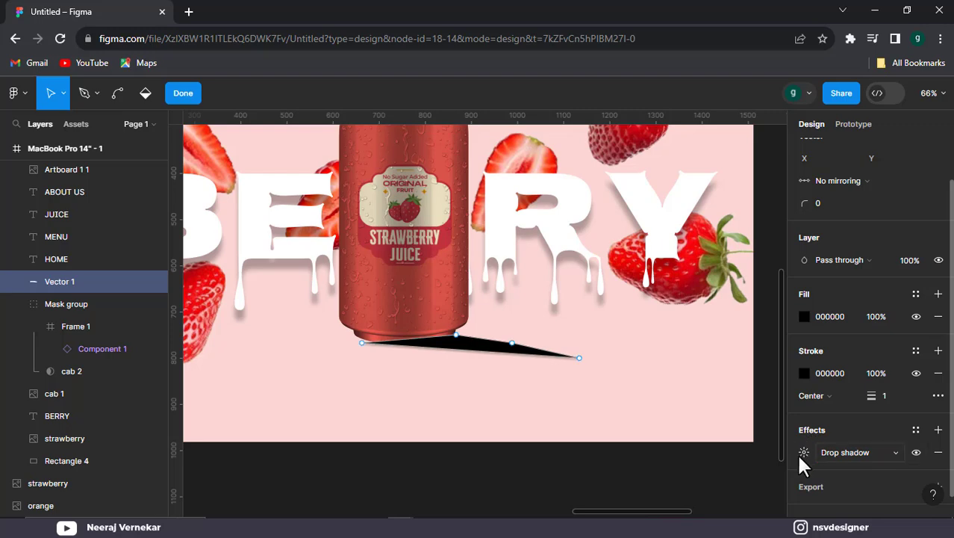
Change Vector 1's effect from Drop shadow to Layer blur.
left_click(802, 453)
left_click(825, 450)
left_click(837, 449)
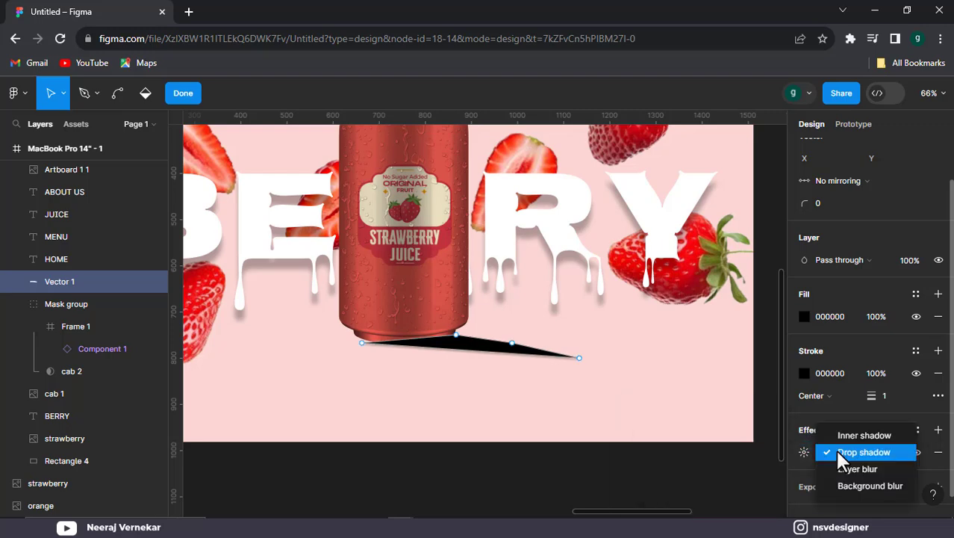
left_click(867, 466)
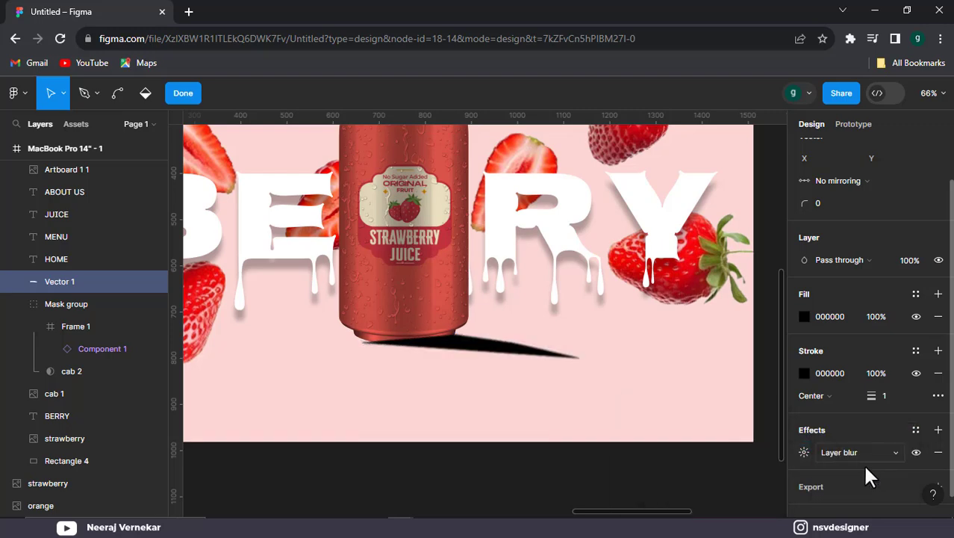
Set the layer blur to 43.4, stretch the shadow's ends, and lower fill opacity to 67%.
left_click(804, 452)
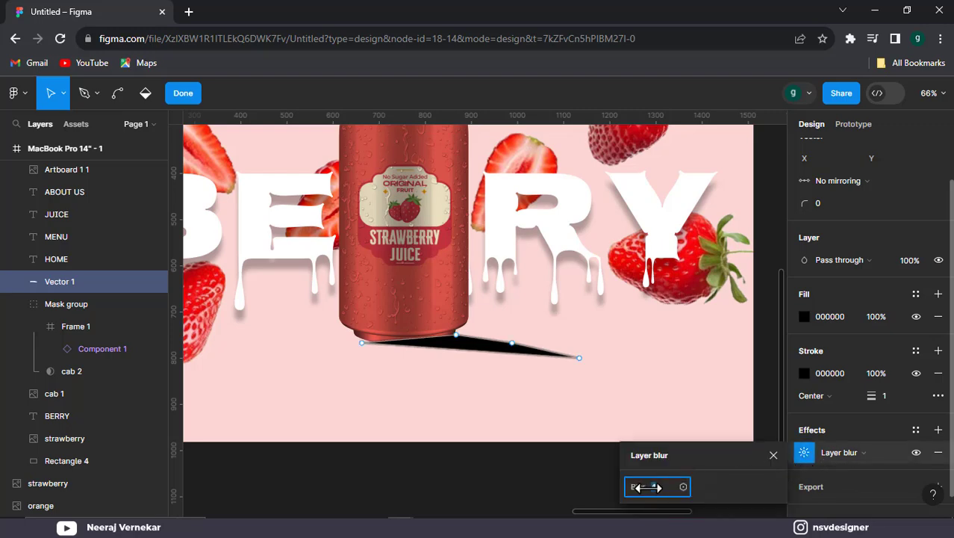
mouse_move(639, 486)
left_mouse_down()
mouse_move(704, 484)
mouse_move(648, 490)
left_mouse_up()
left_click_drag(579, 357, 672, 364)
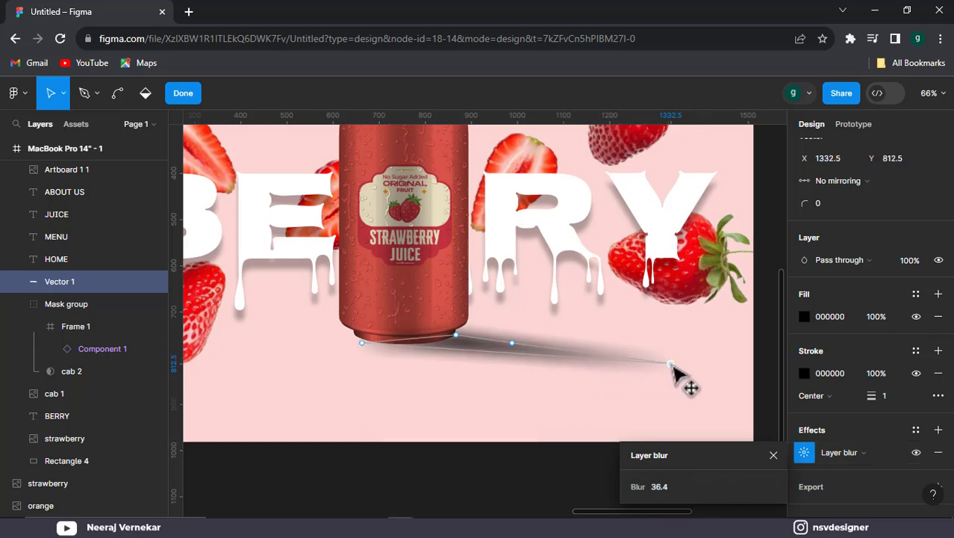
left_click_drag(639, 487, 785, 477)
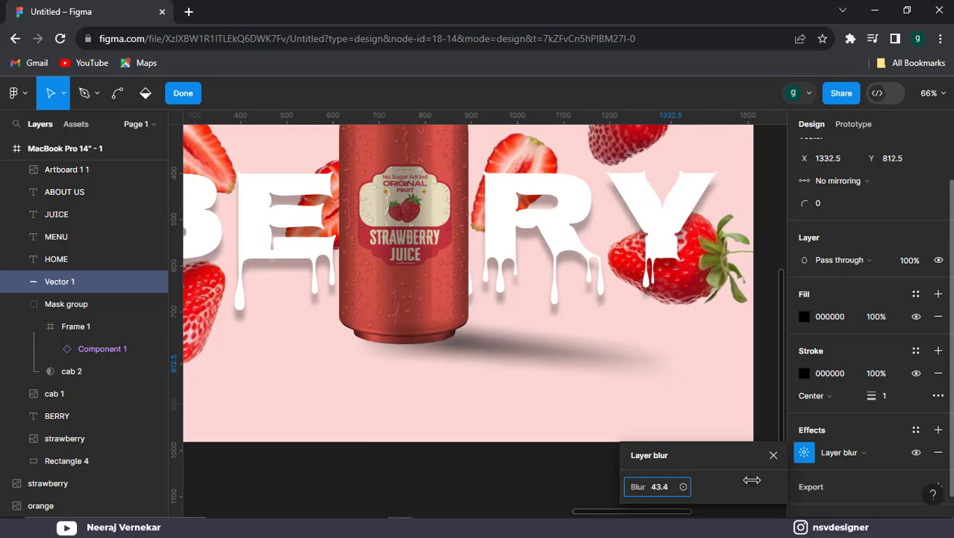
left_click(495, 360)
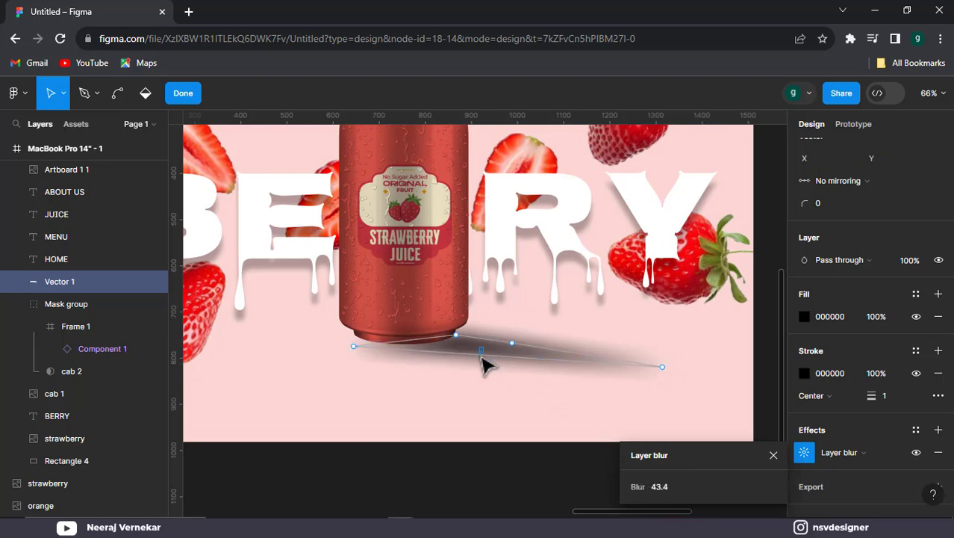
left_click(774, 454)
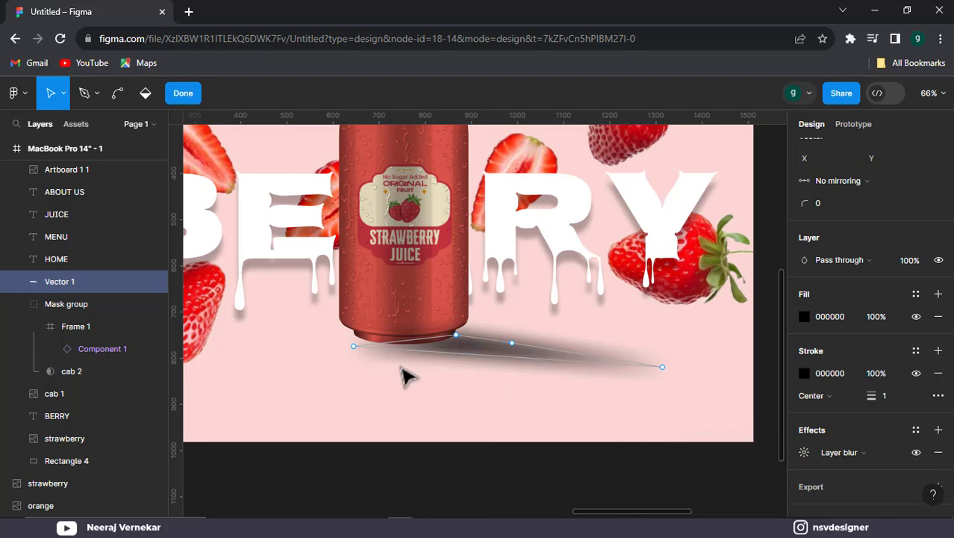
left_click_drag(353, 345, 344, 345)
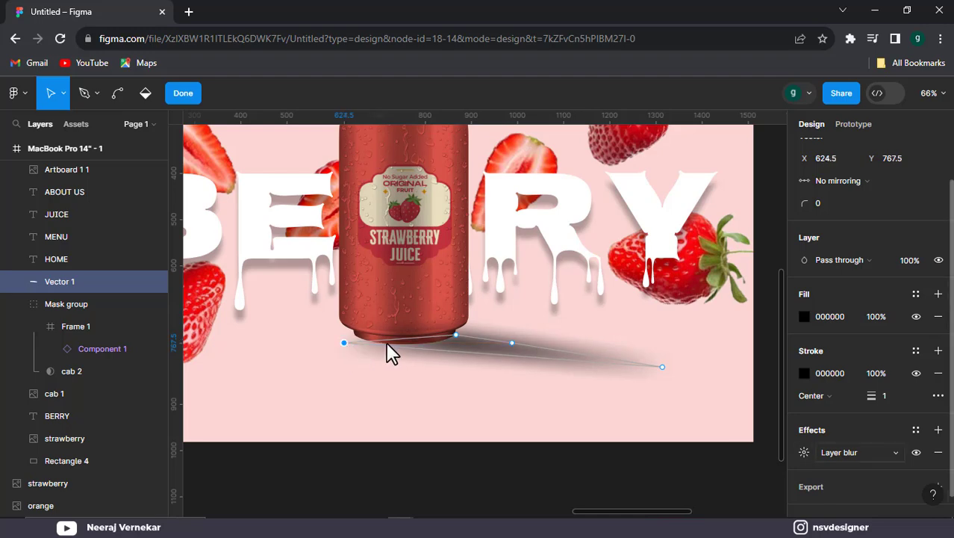
left_click_drag(875, 316, 814, 316)
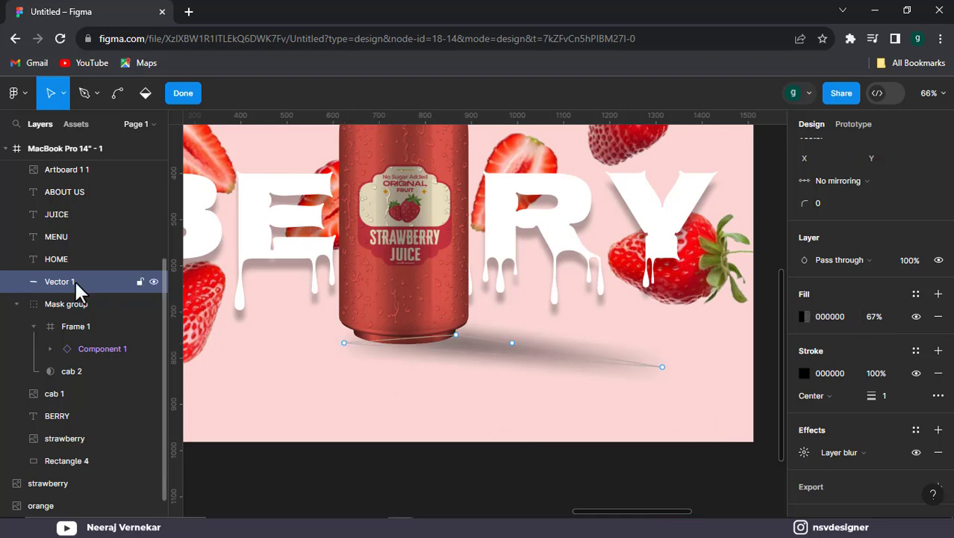
Finish adjusting Vector 1's points and exit vector edit mode with Escape.
key("ctrl")
key("ctrl")
key("ctrl")
key("ctrl")
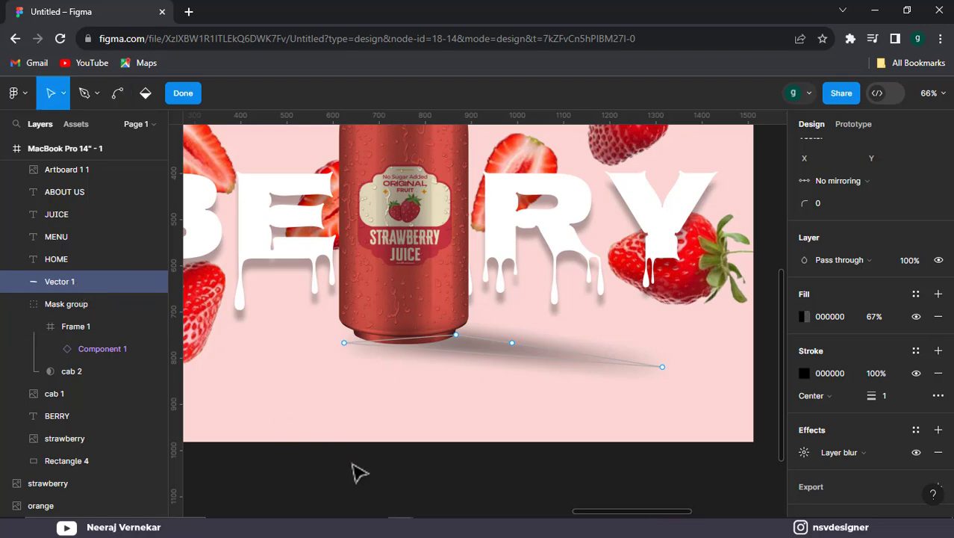
key("ctrl")
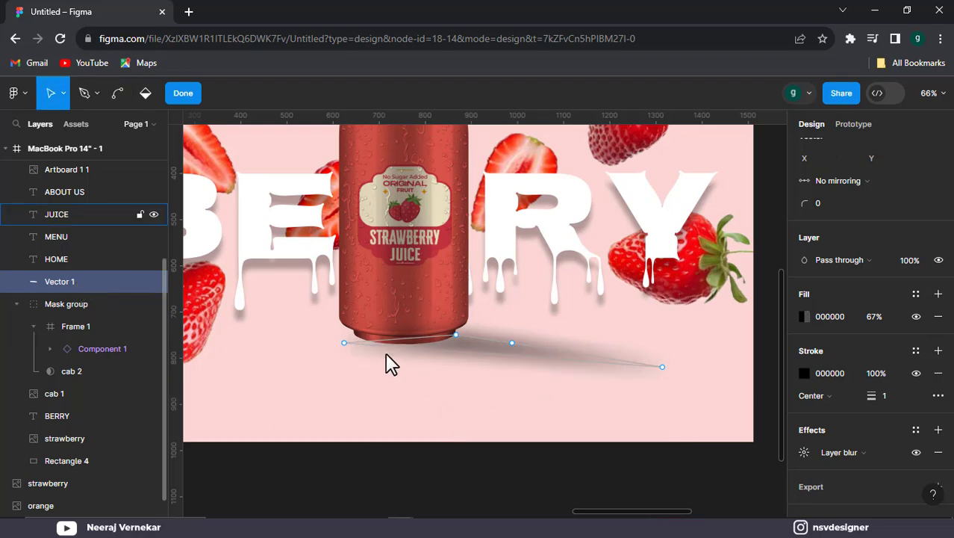
left_click(23, 104)
left_click(391, 348)
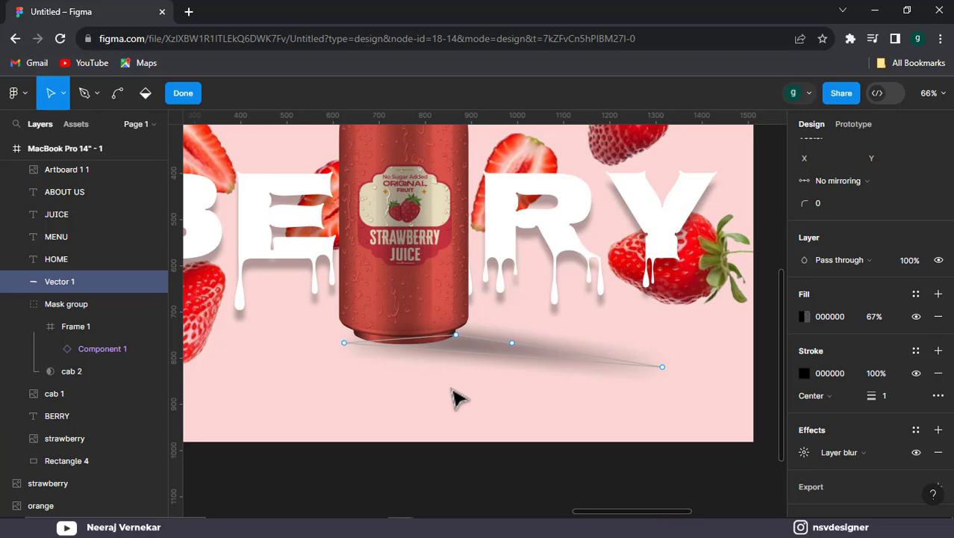
key("Escape")
Duplicate the can's shadow, shrink the copy, and place it under the right strawberry.
left_click(490, 491)
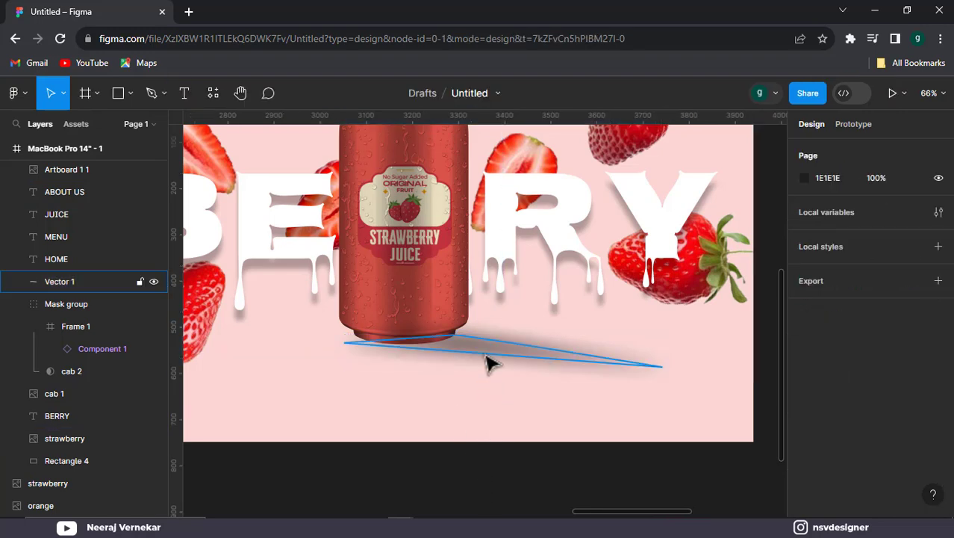
left_click_drag(490, 362, 528, 404)
left_click_drag(700, 408, 626, 403)
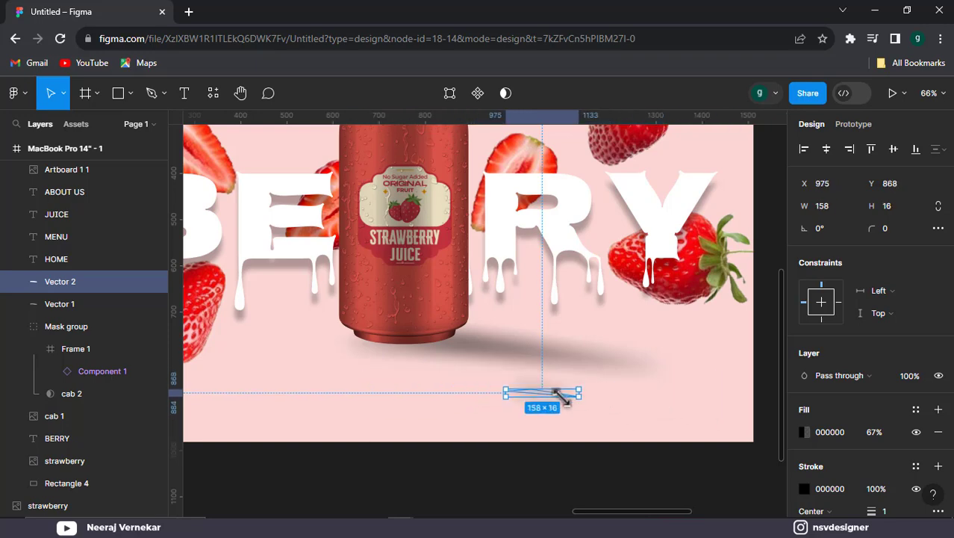
left_click_drag(569, 403, 575, 398)
left_click_drag(594, 447, 543, 427)
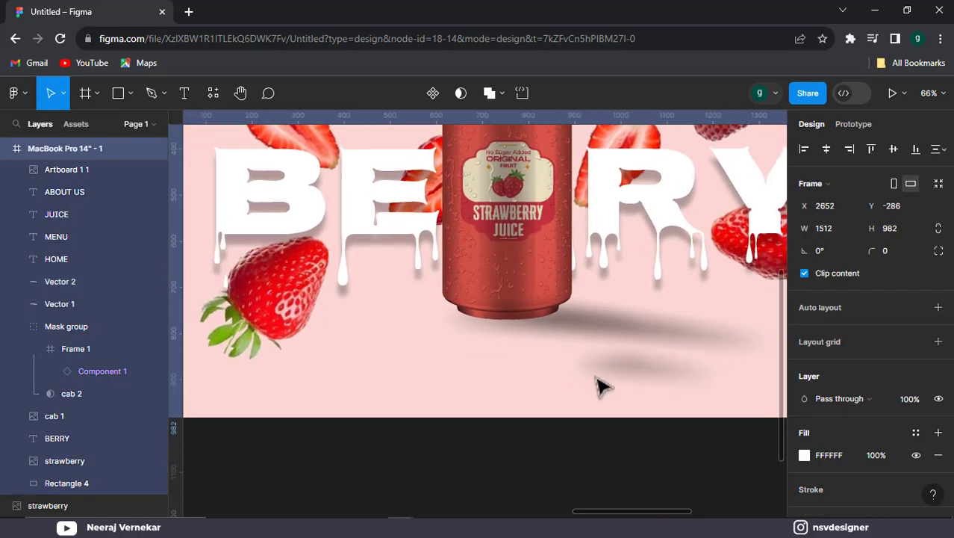
left_click(543, 416)
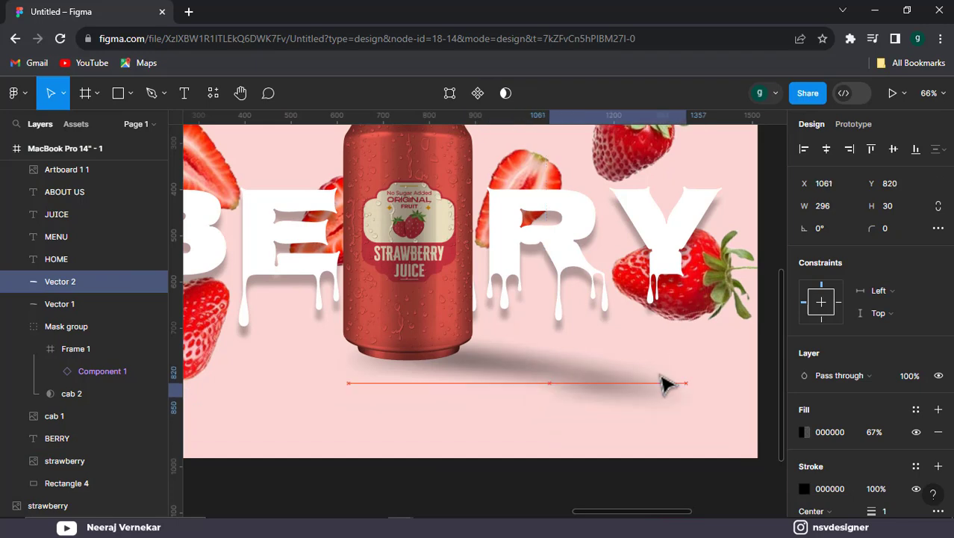
left_click_drag(543, 416, 680, 358)
Copy the small shadow under the lower-left strawberry and shrink it to fit.
scroll(657, 396, "left", 3)
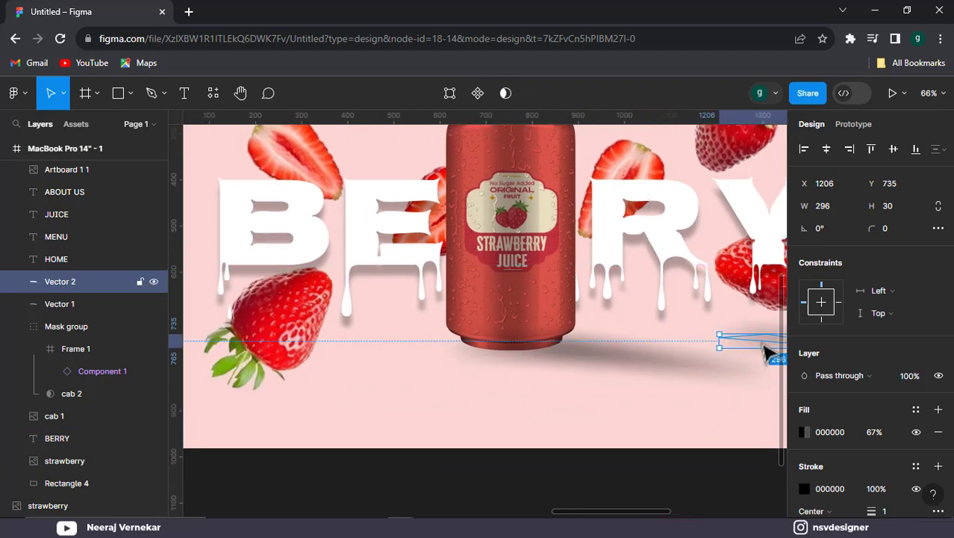
left_click_drag(769, 353, 288, 407)
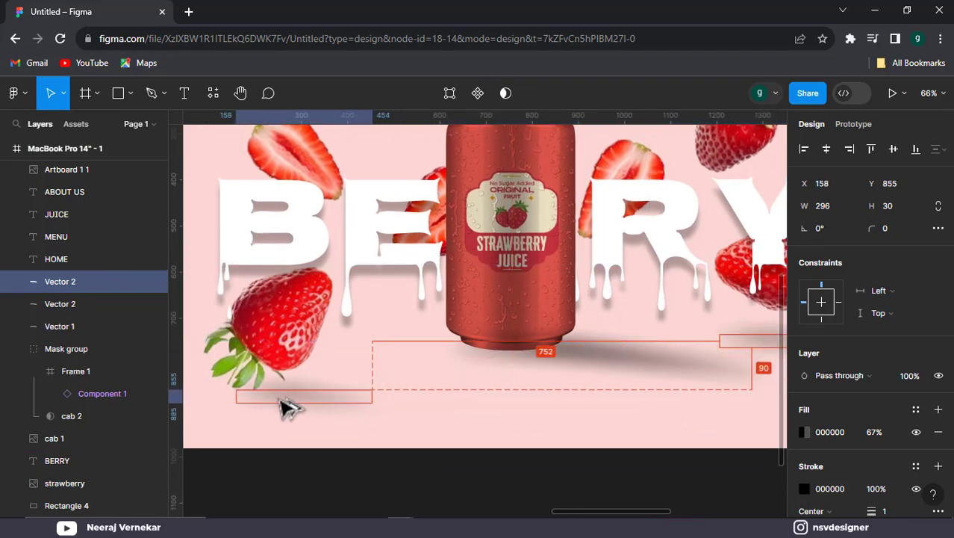
scroll(558, 483, "down", 3)
left_click(569, 473)
scroll(586, 444, "down", 2)
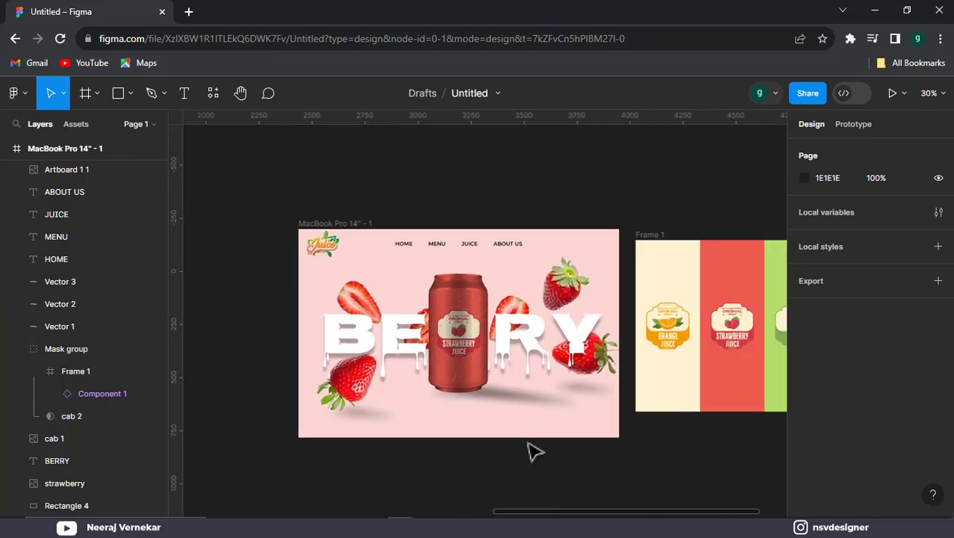
left_click(367, 413)
scroll(371, 422, "up", 2)
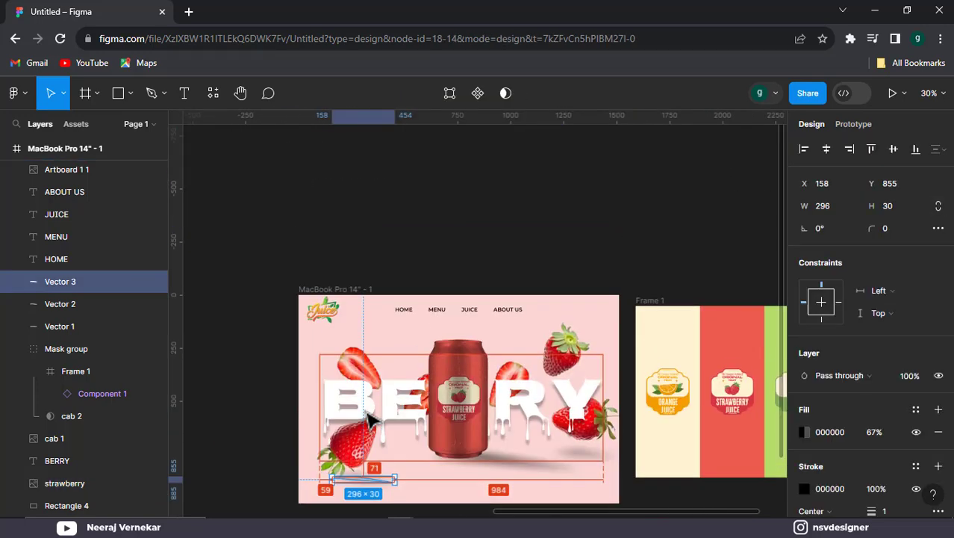
scroll(373, 420, "up", 3)
scroll(412, 399, "up", 3)
scroll(429, 398, "left", 1)
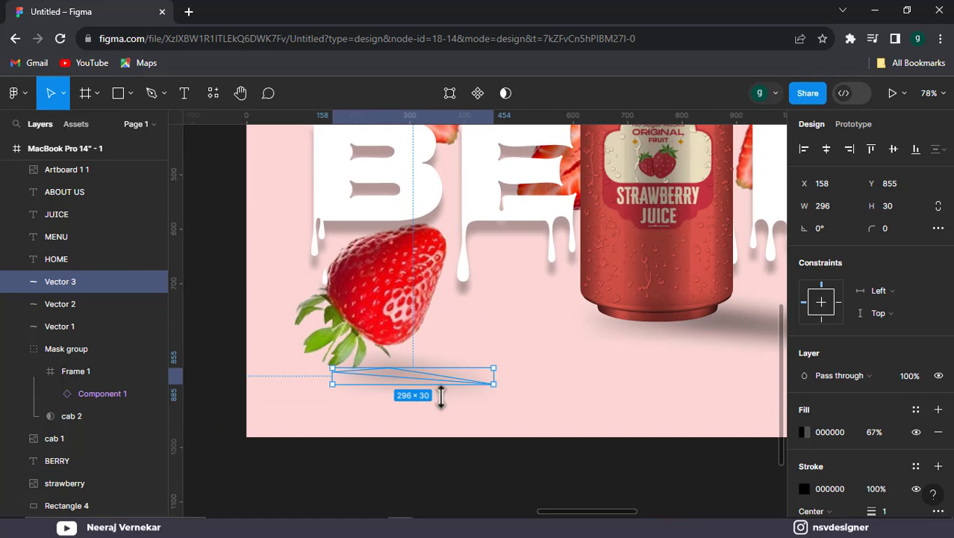
left_click_drag(496, 382, 426, 379)
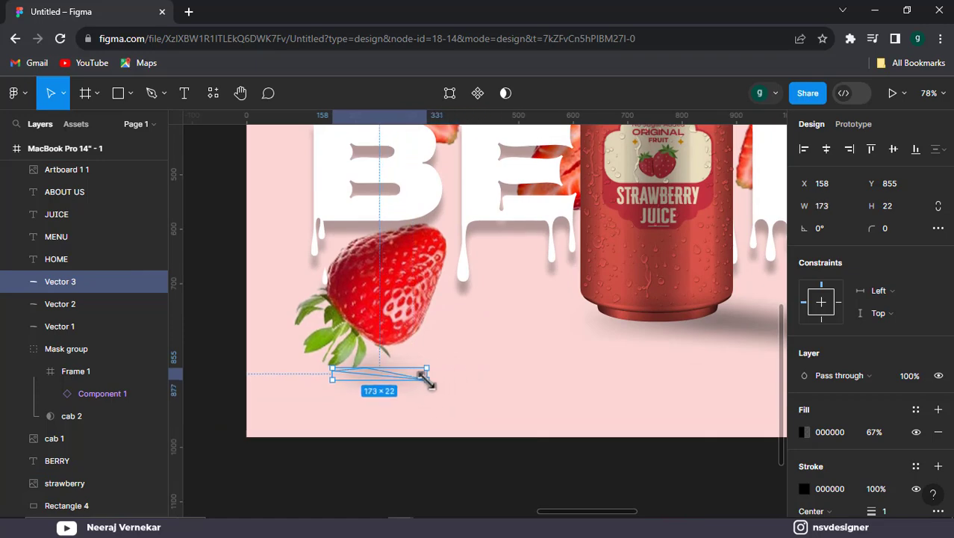
Shrink the shadow under the right strawberry to a smaller width.
left_click(565, 481)
scroll(384, 488, "right", 4)
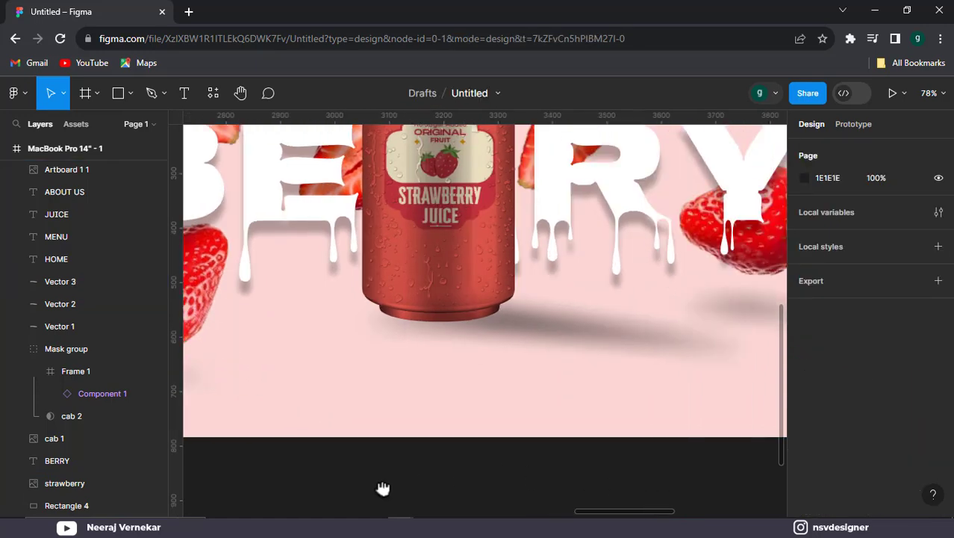
scroll(446, 472, "right", 1)
left_click(682, 348)
left_click(692, 341)
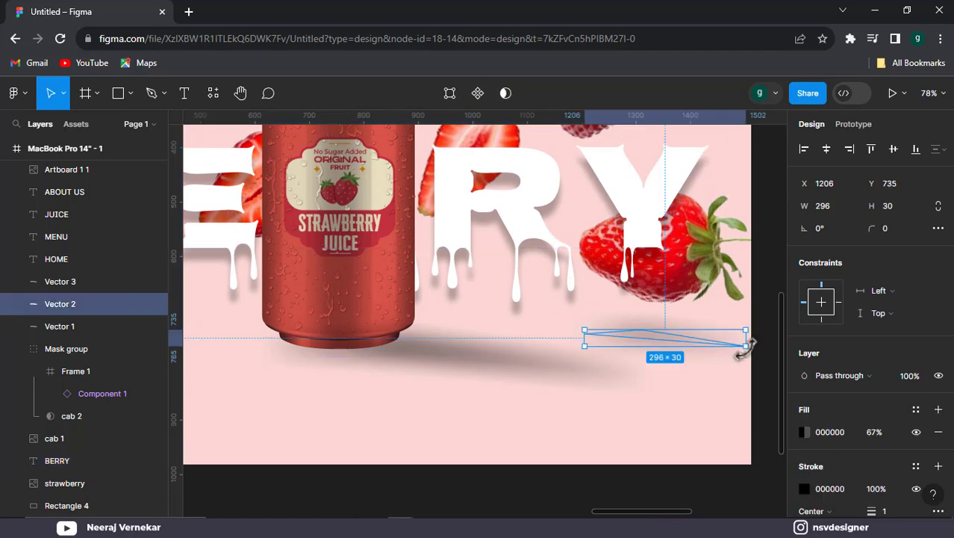
left_click_drag(746, 344, 687, 347)
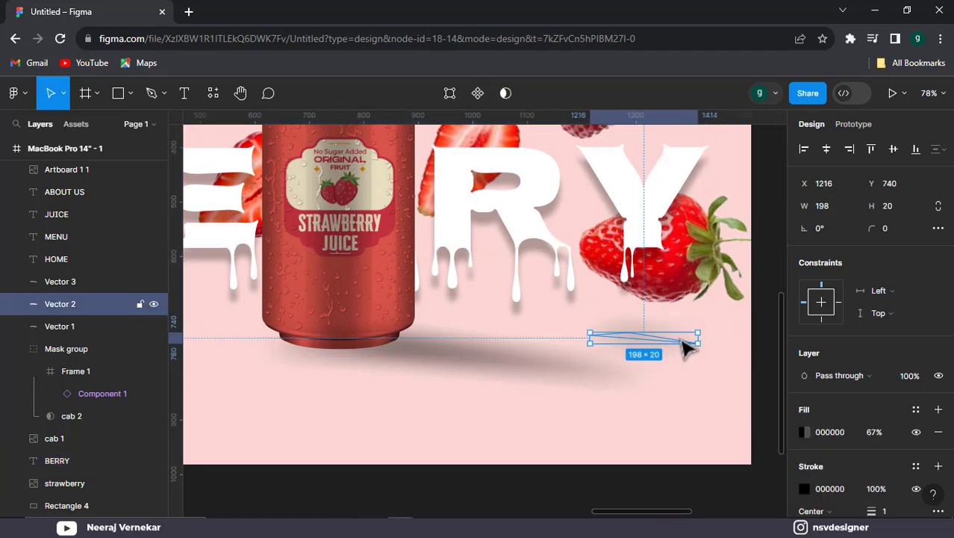
left_click(688, 343)
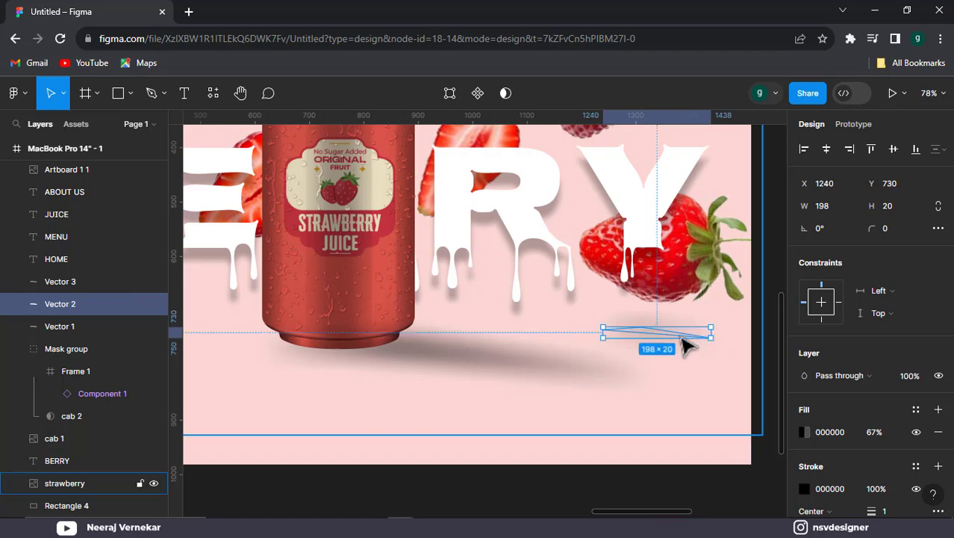
Lower the can shadow's opacity to about 44% and nudge it slightly left.
left_click(515, 371)
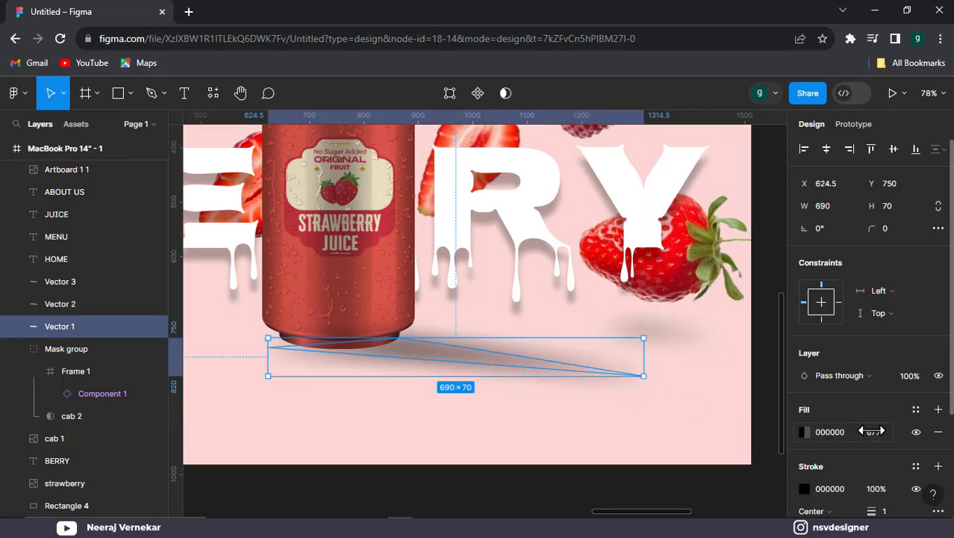
left_click_drag(872, 431, 830, 432)
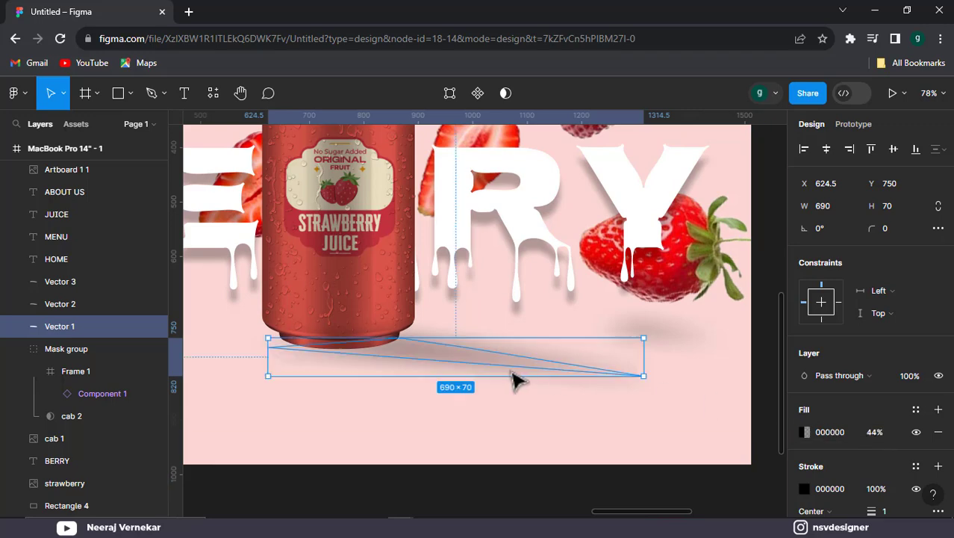
left_click_drag(511, 373, 450, 384)
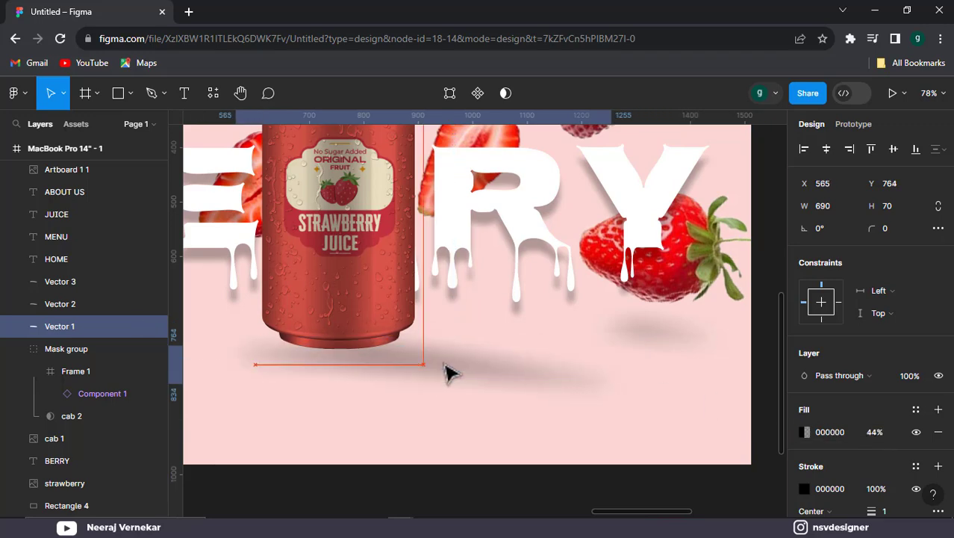
left_click(494, 482)
scroll(495, 481, "down", 5)
left_click_drag(513, 493, 606, 439)
scroll(606, 439, "down", 1)
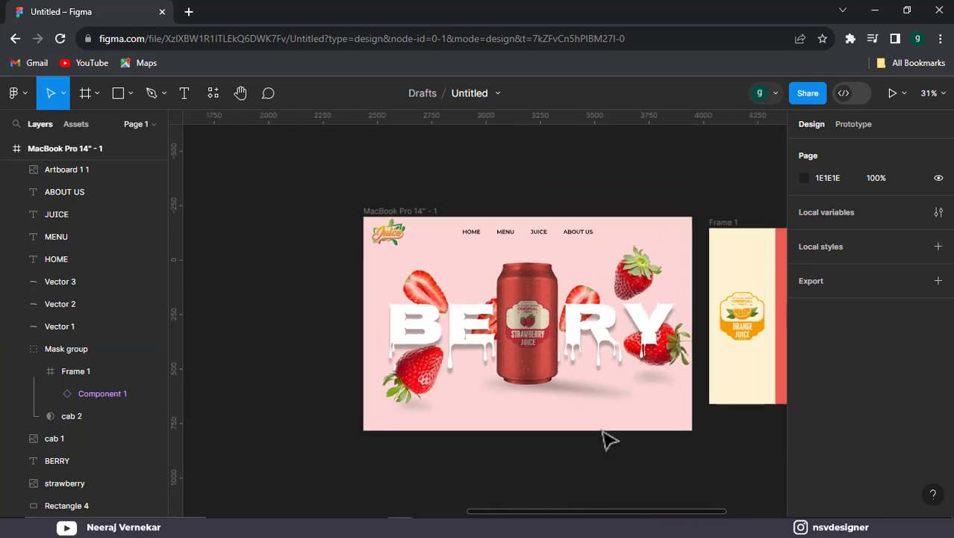
left_click(575, 398)
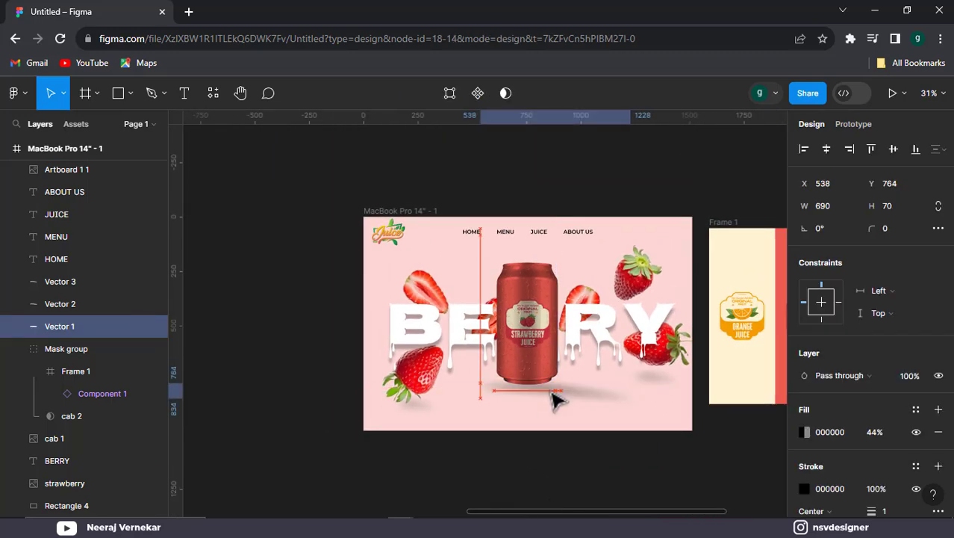
left_click(564, 486)
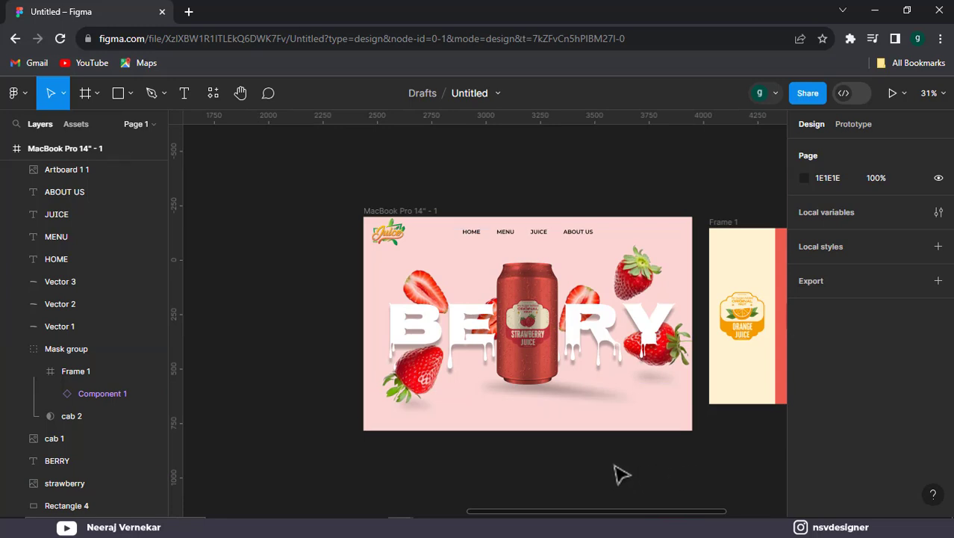
Delete and restore the can's shadow, then lighten it to 16% fill opacity.
left_click(594, 407)
key("Delete")
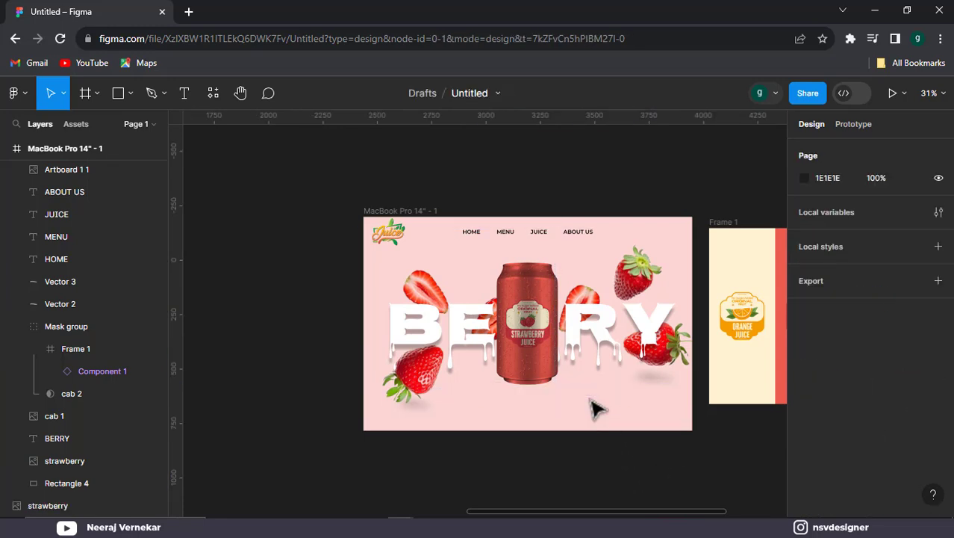
key("ctrl+z")
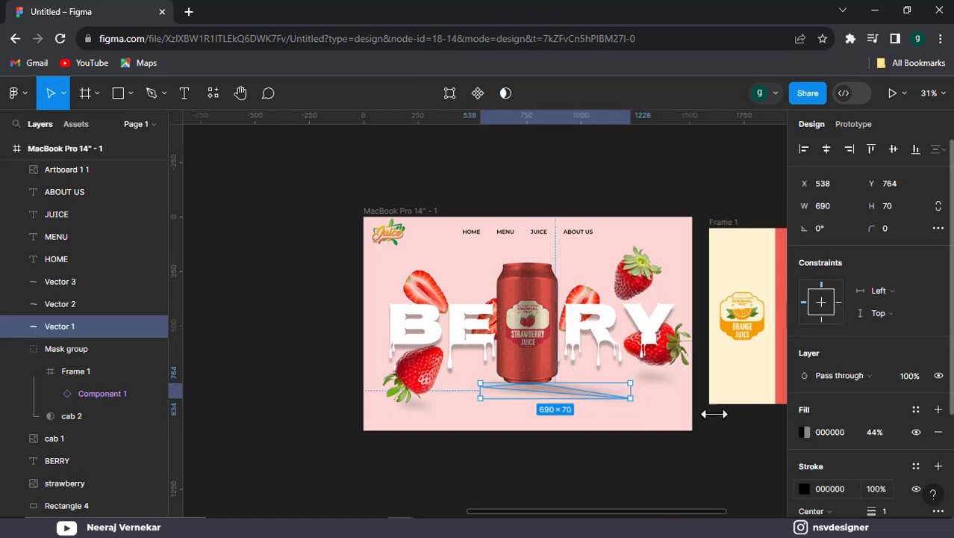
left_click_drag(874, 431, 830, 431)
left_click(698, 471)
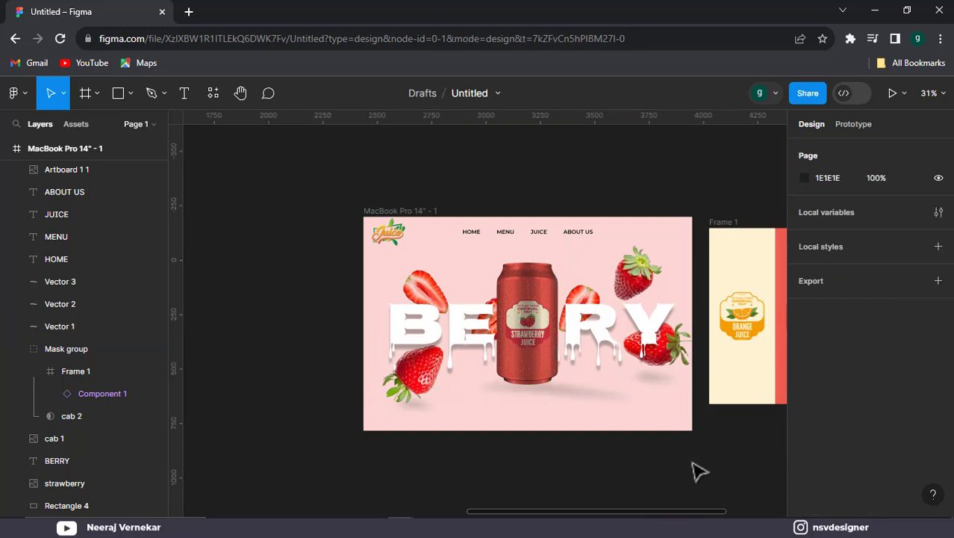
Duplicate the MacBook Pro 14" - 1 frame below the original as MacBook Pro 14" - 2.
left_click_drag(588, 450, 502, 437)
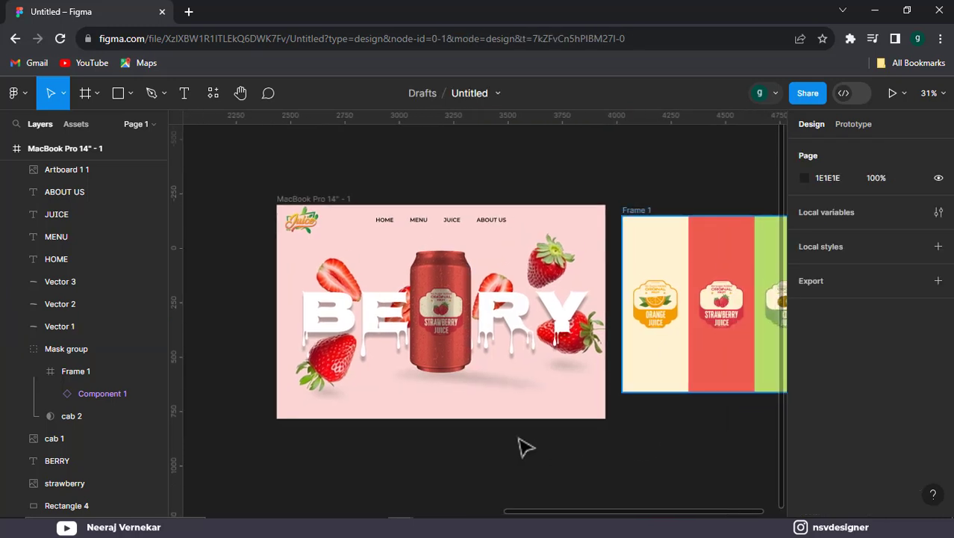
scroll(305, 222, "up", 2)
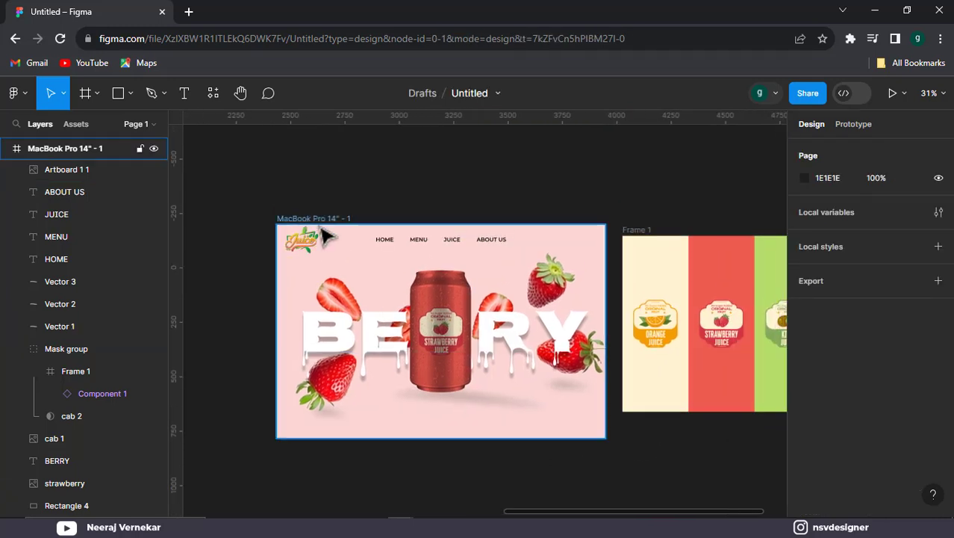
scroll(322, 231, "up", 1)
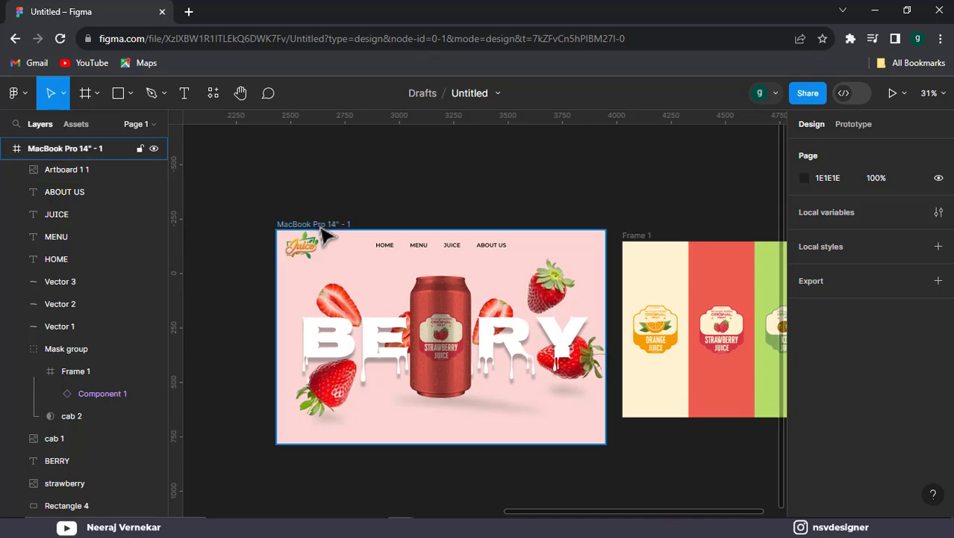
left_click_drag(323, 232, 330, 471)
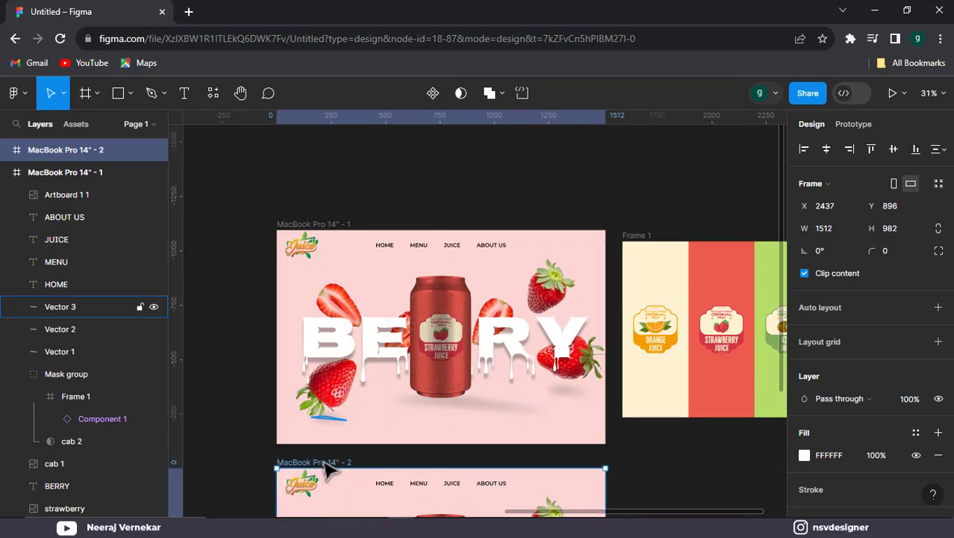
Slide Frame 1 left in the copied hero so the green kiwi can shows.
scroll(407, 373, "down", 5)
left_click(450, 286)
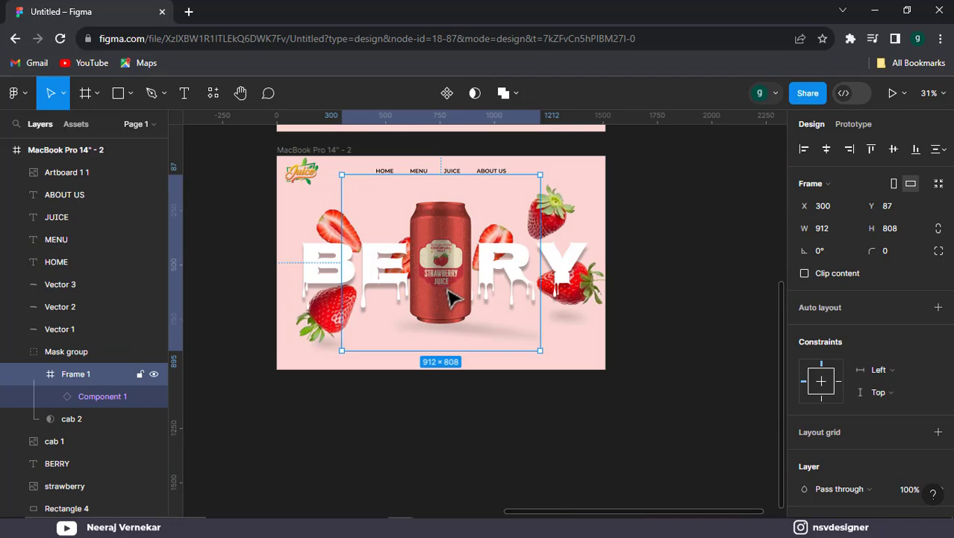
left_click_drag(449, 302, 388, 304)
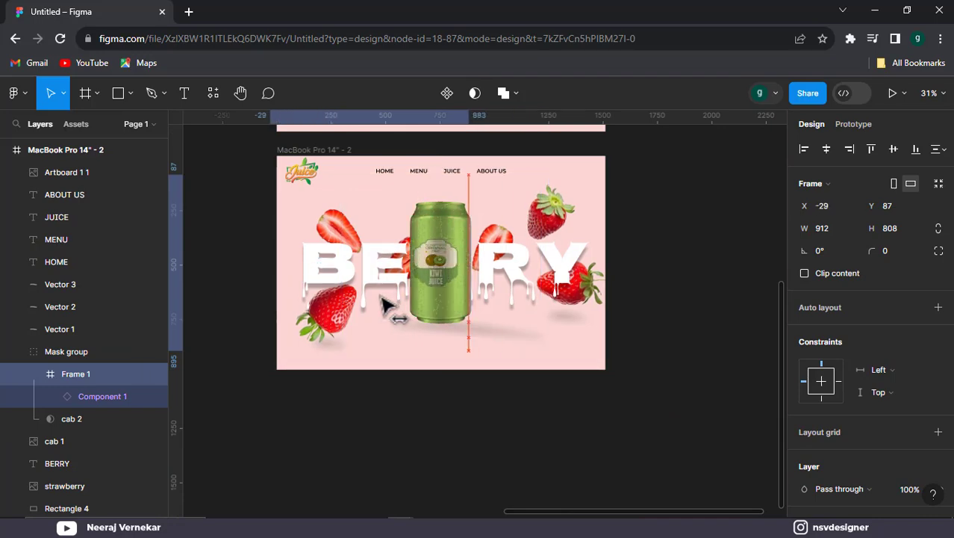
left_click(660, 277)
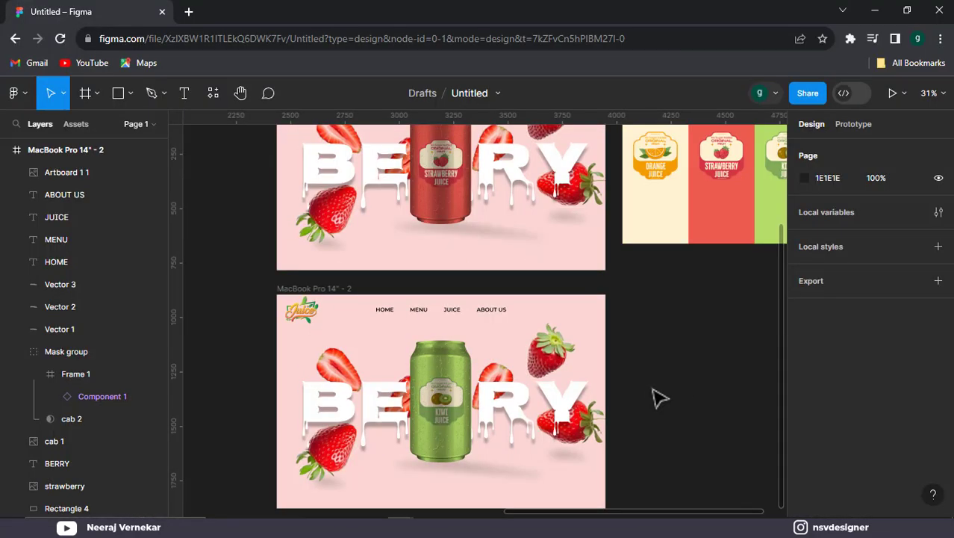
Drag the strawberry image down below the second frame's visible area.
left_click(595, 422)
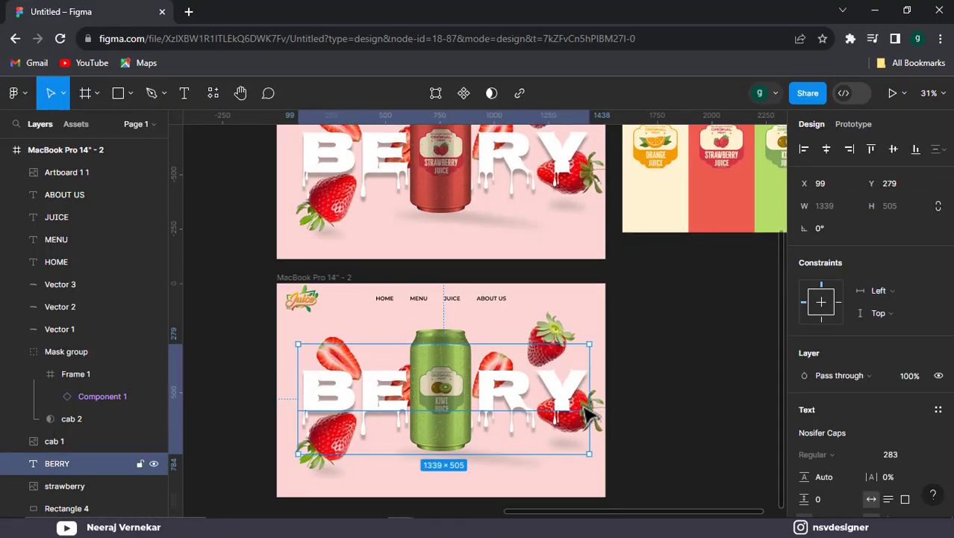
scroll(586, 413, "down", 1)
left_click(547, 335)
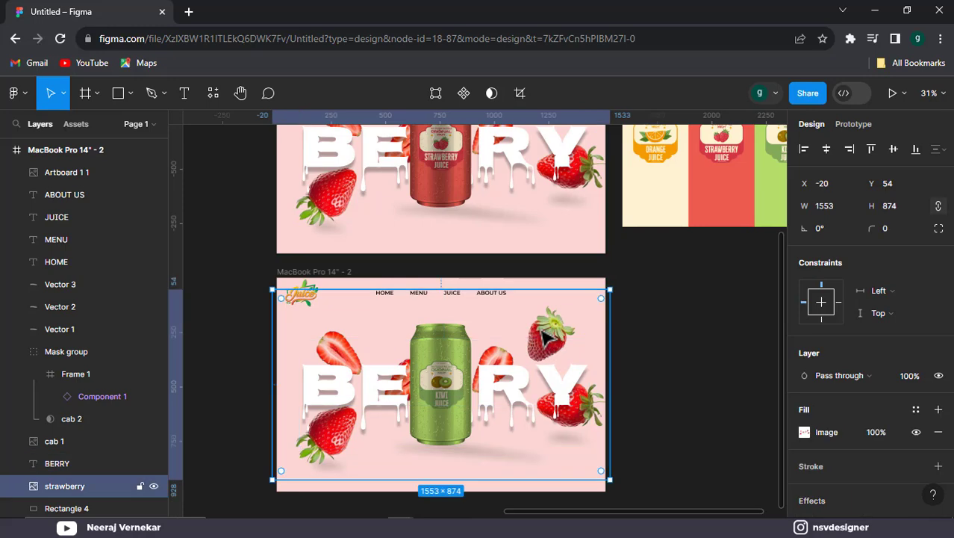
left_click_drag(482, 315, 482, 494)
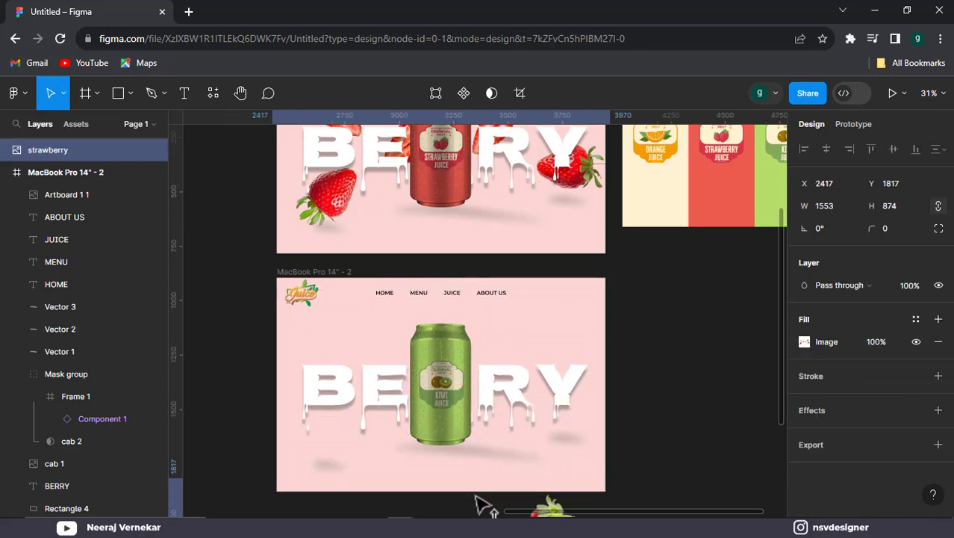
left_click_drag(481, 494, 452, 504)
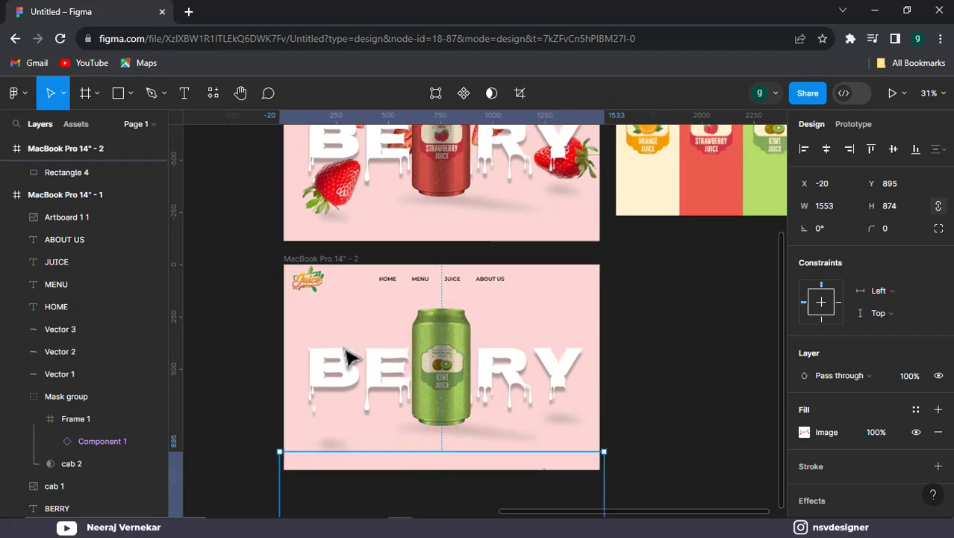
Paste the kiwi slices into the second hero frame, layered just above the background rectangle.
scroll(314, 317, "down", 3)
scroll(313, 318, "up", 3)
scroll(457, 369, "left", 5)
scroll(526, 320, "left", 4)
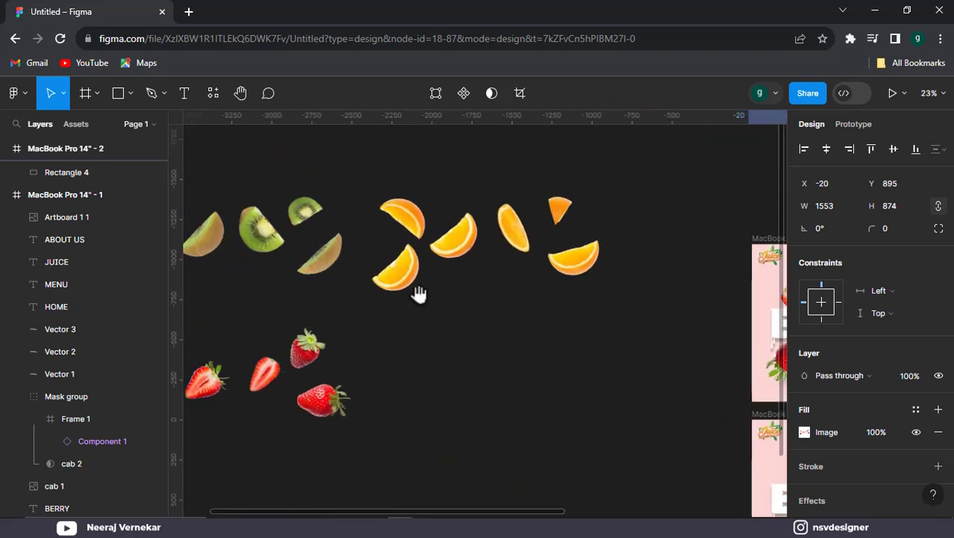
left_click(321, 252)
left_click(601, 411)
scroll(309, 245, "right", 5)
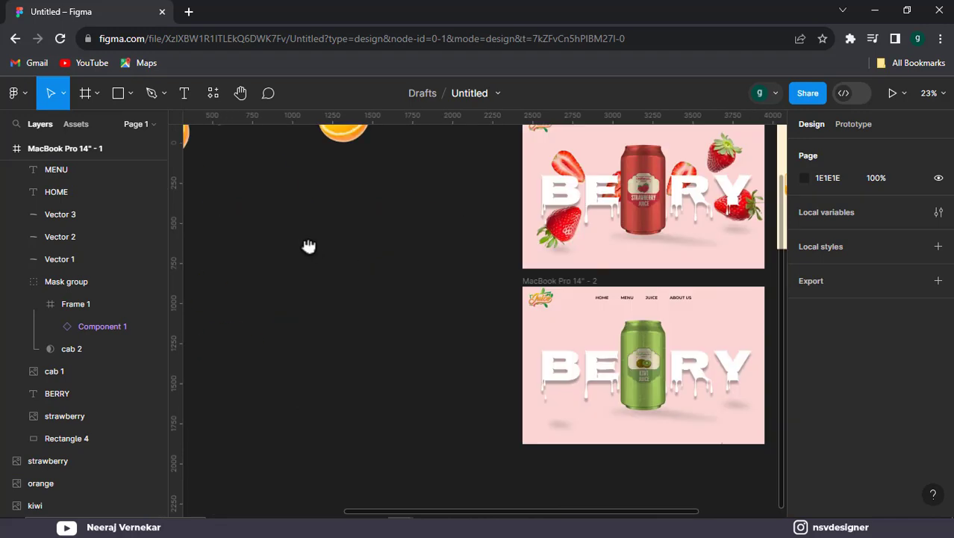
scroll(405, 240, "right", 3)
scroll(405, 240, "down", 4)
left_click(461, 225)
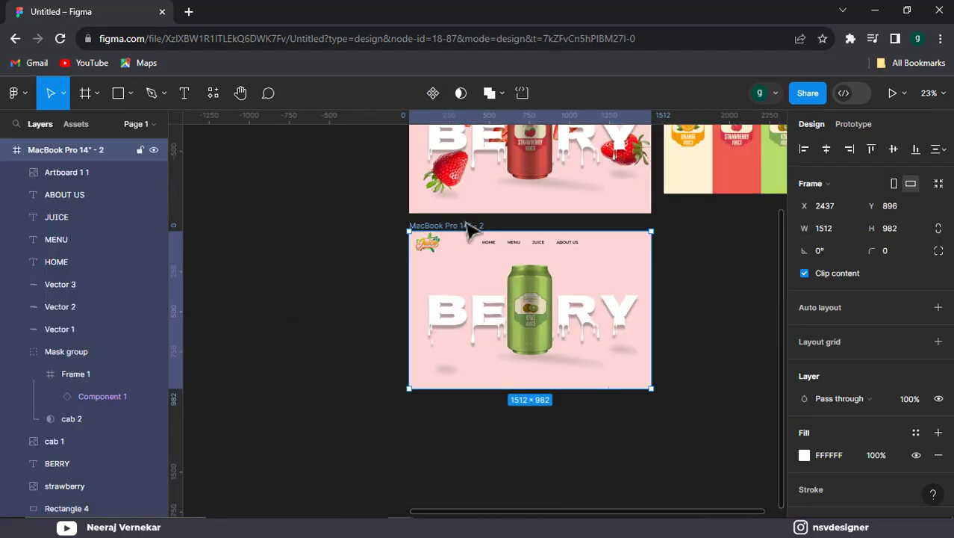
key("ctrl+v")
key("ctrl+bracketleft")
key("ctrl+bracketleft")
key("ctrl+bracketleft")
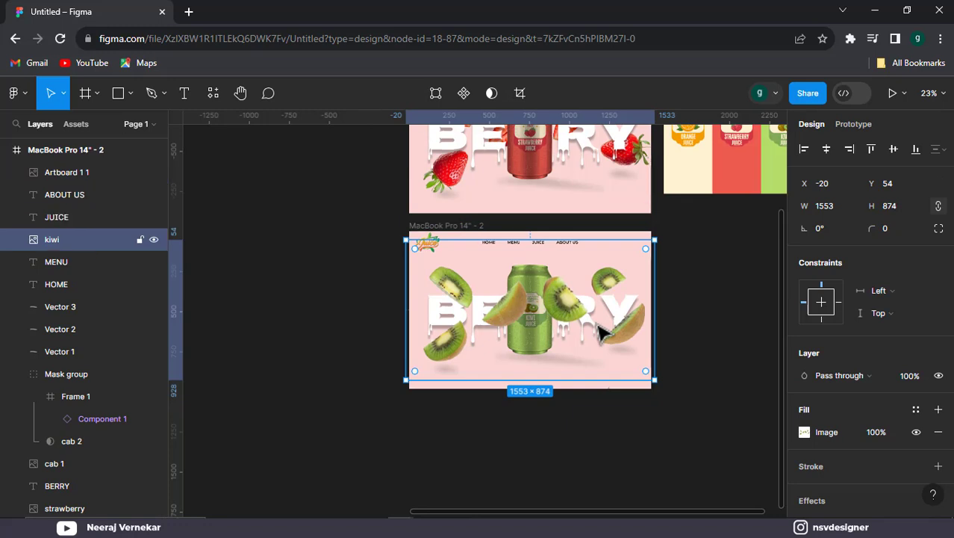
key("ctrl+bracketleft")
key("ctrl+bracketleft")
key("ctrl+bracketleft")
key("ctrl+bracketleft")
key("ctrl+bracketleft")
key("ctrl+bracketleft")
key("ctrl+bracketleft")
key("ctrl+bracketright")
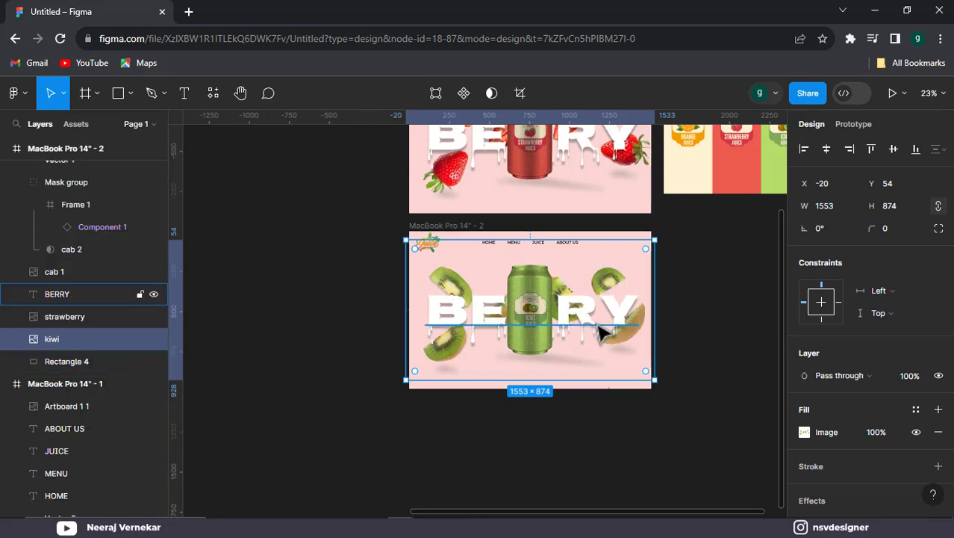
Paste a kiwi copy into the first hero frame and move it up out of view.
left_click(707, 322)
scroll(707, 321, "up", 3)
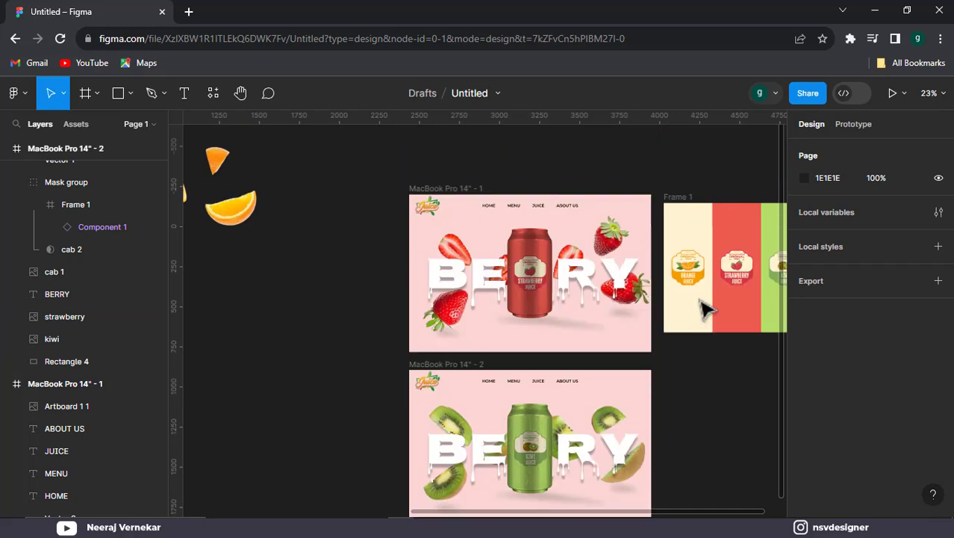
left_click(461, 193)
key("ctrl+v")
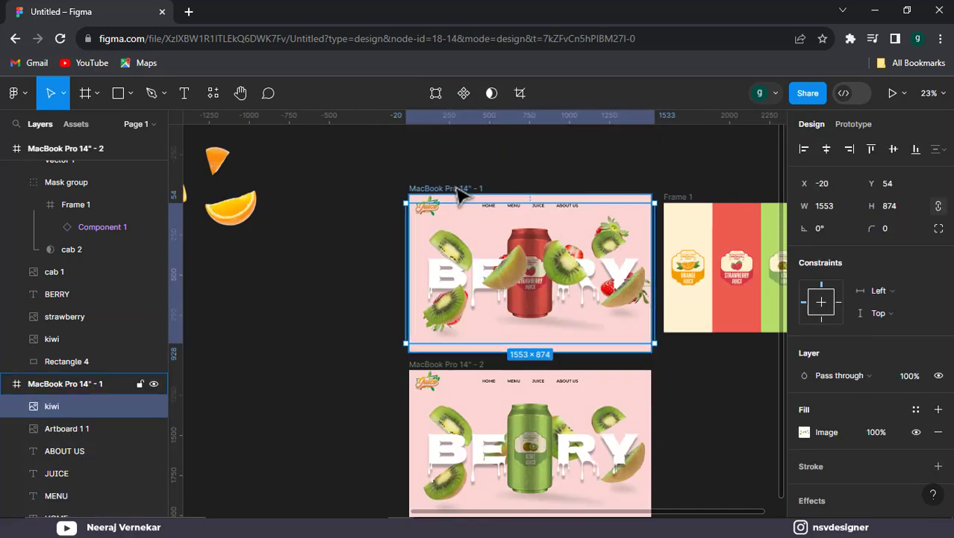
key("ctrl+bracketleft")
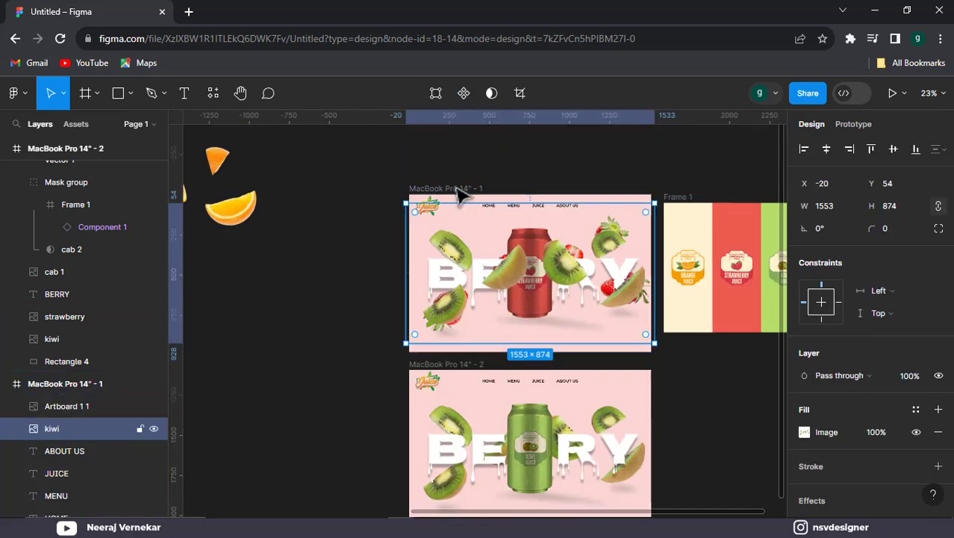
key("ctrl+bracketright")
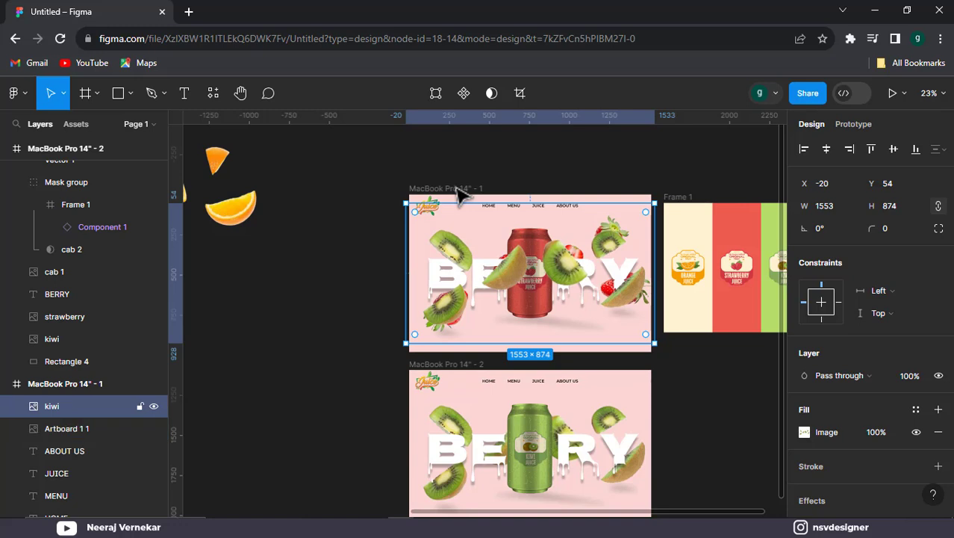
left_click_drag(564, 326, 565, 207)
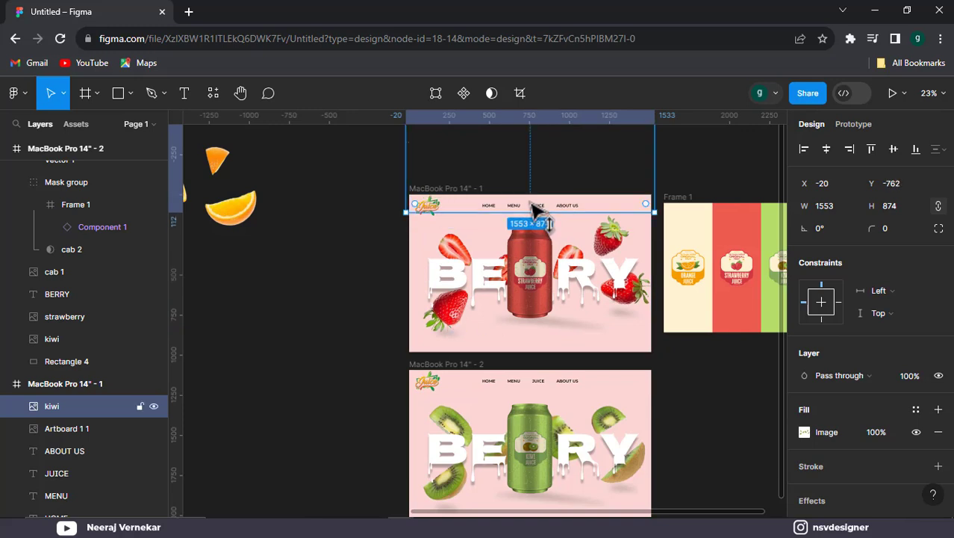
scroll(635, 297, "down", 2)
left_click(742, 387)
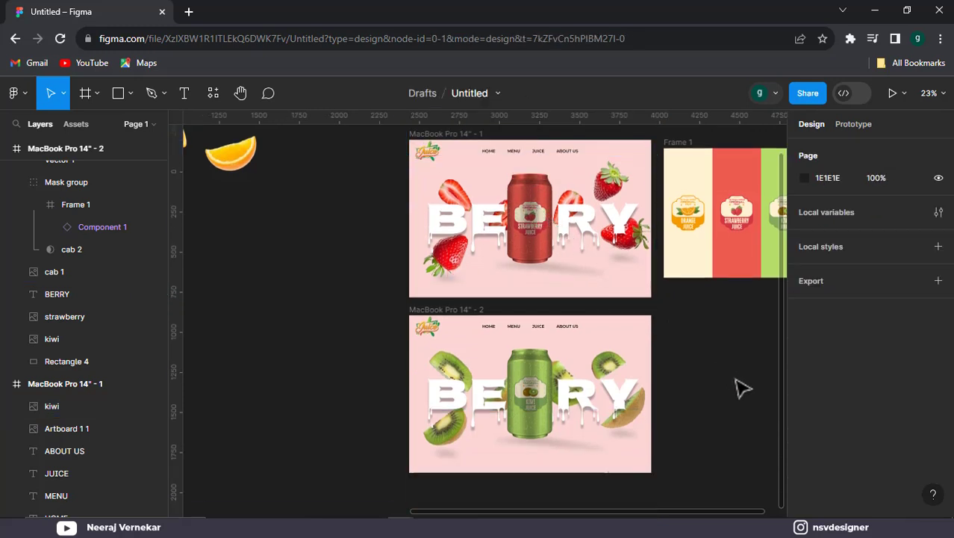
scroll(742, 388, "down", 1)
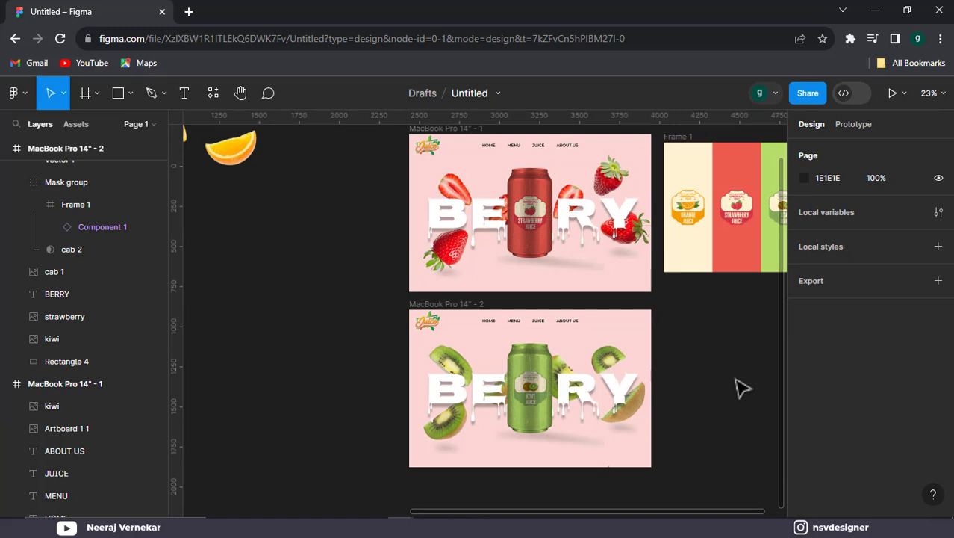
scroll(741, 388, "up", 2)
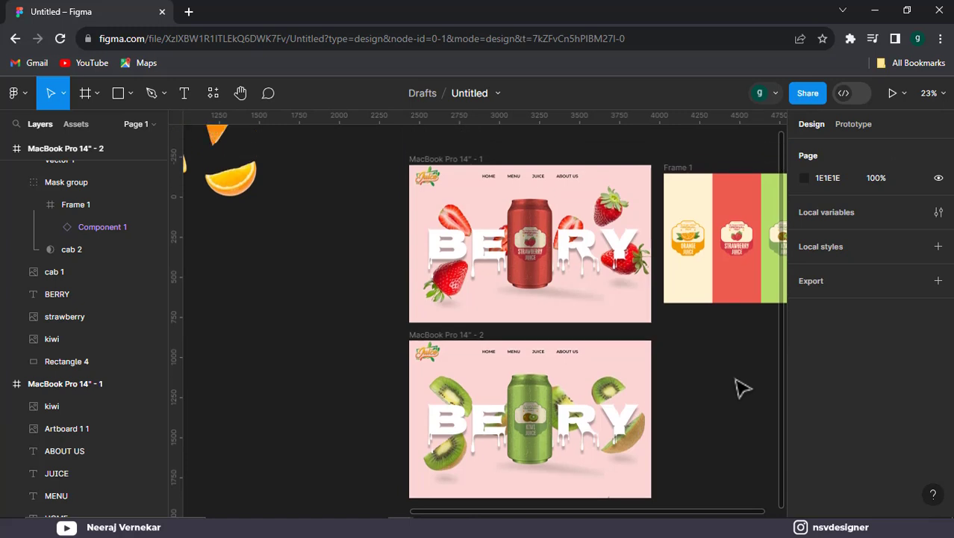
Recolor the kiwi frame's Rectangle 4 background from pink to pale green DBF2AD.
left_click(635, 366)
left_click(680, 366)
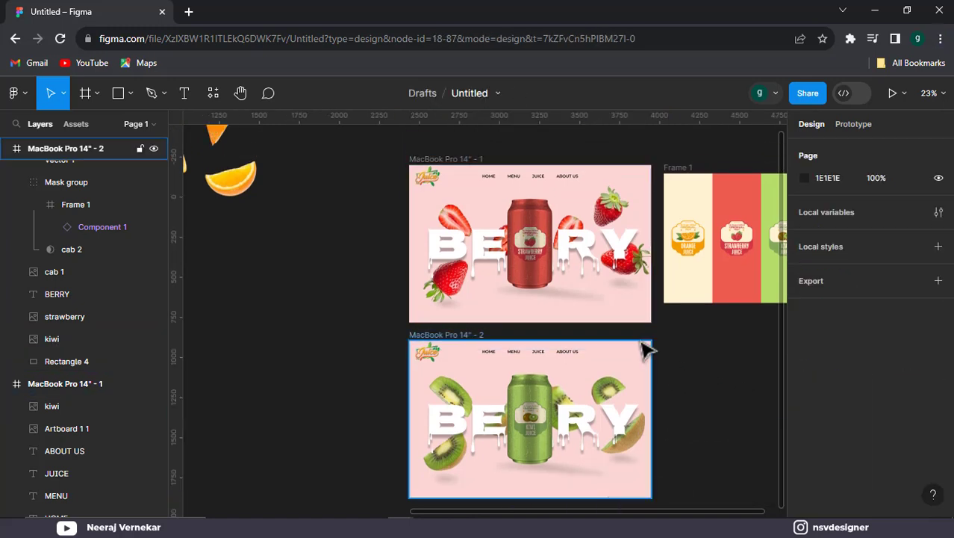
left_click(644, 351)
scroll(646, 353, "down", 5)
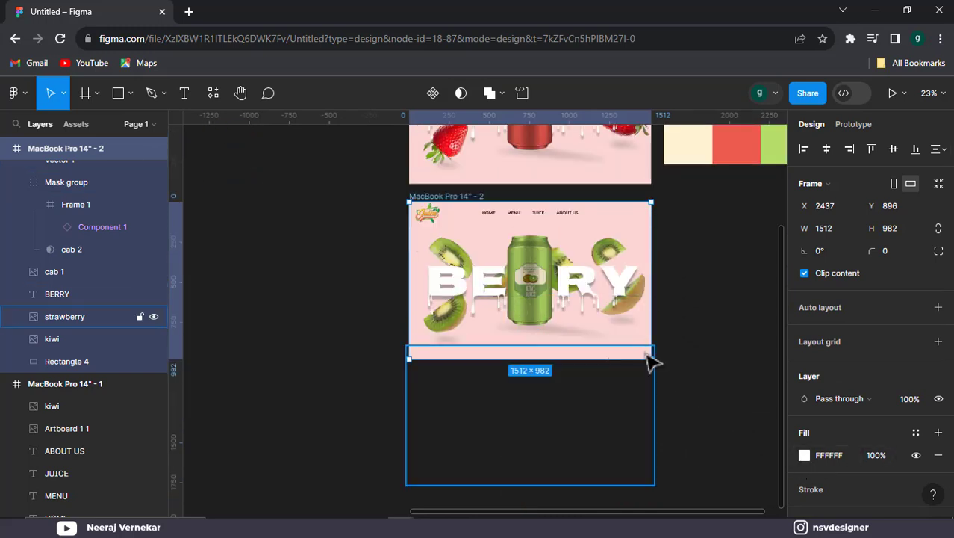
scroll(643, 349, "up", 3)
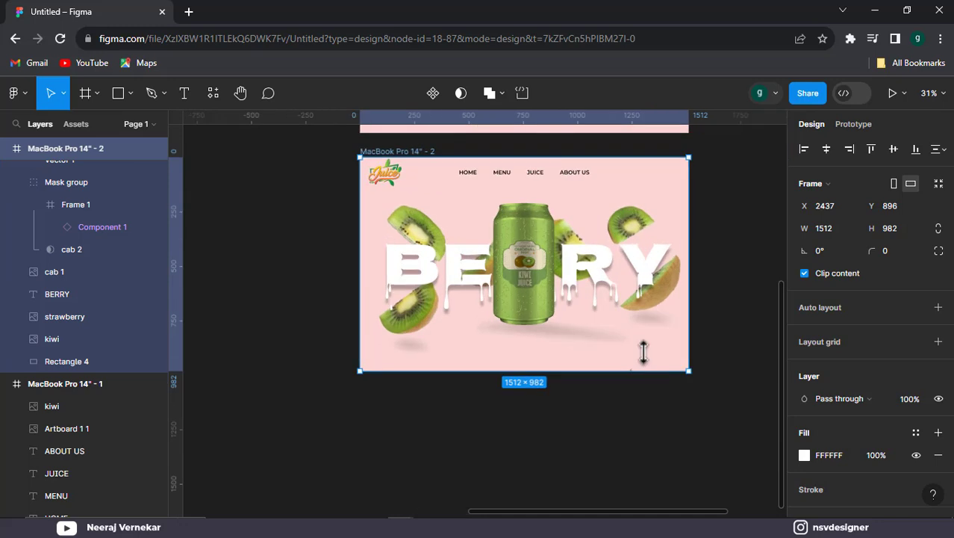
left_click(332, 193)
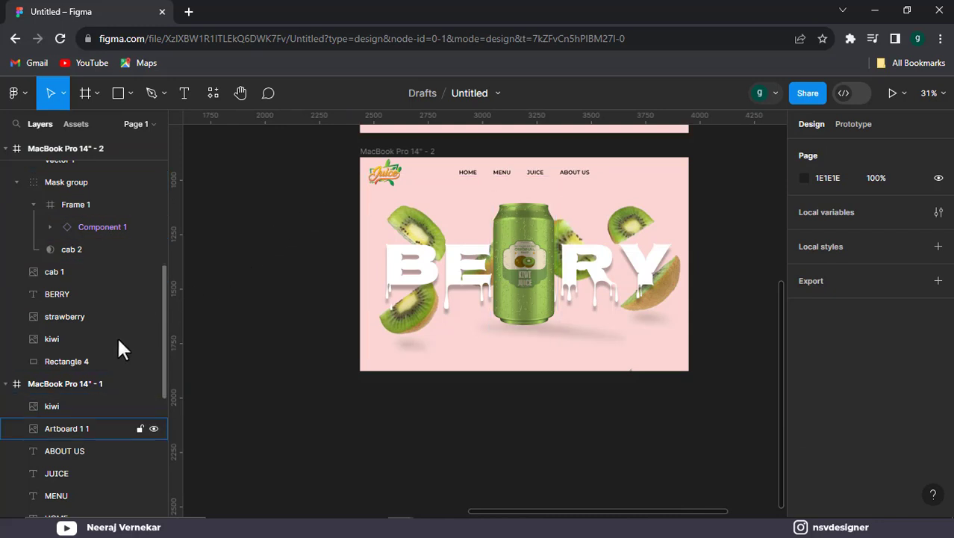
left_click(82, 361)
left_click(805, 432)
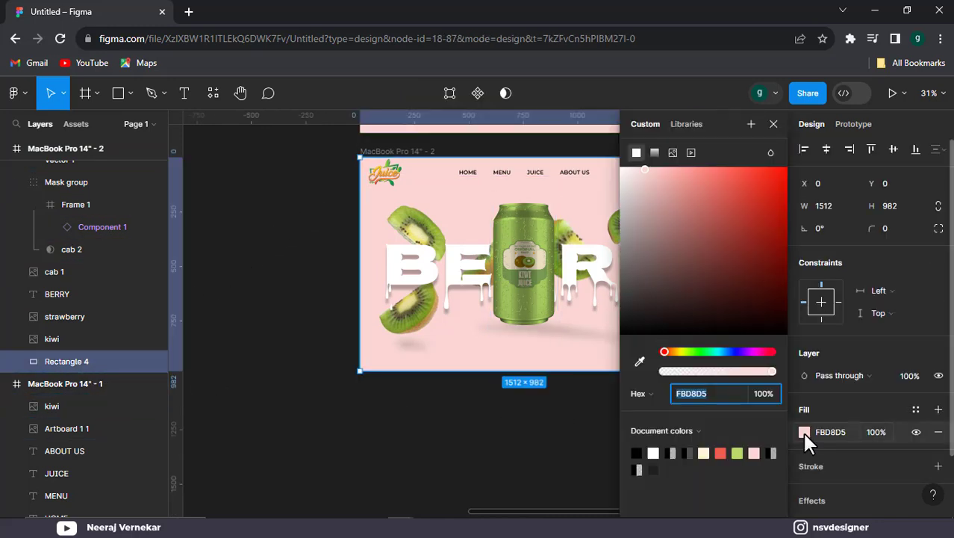
left_click(510, 225)
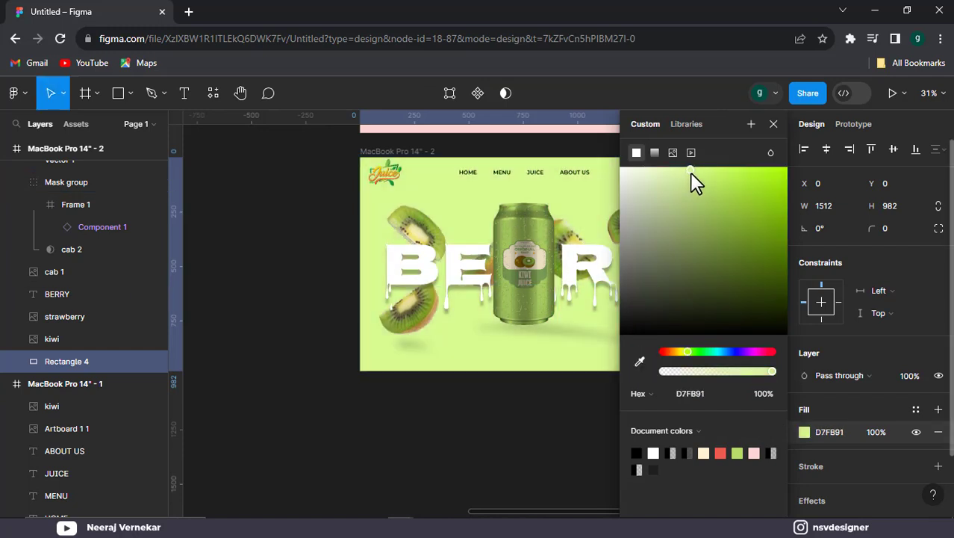
left_click_drag(692, 173, 669, 178)
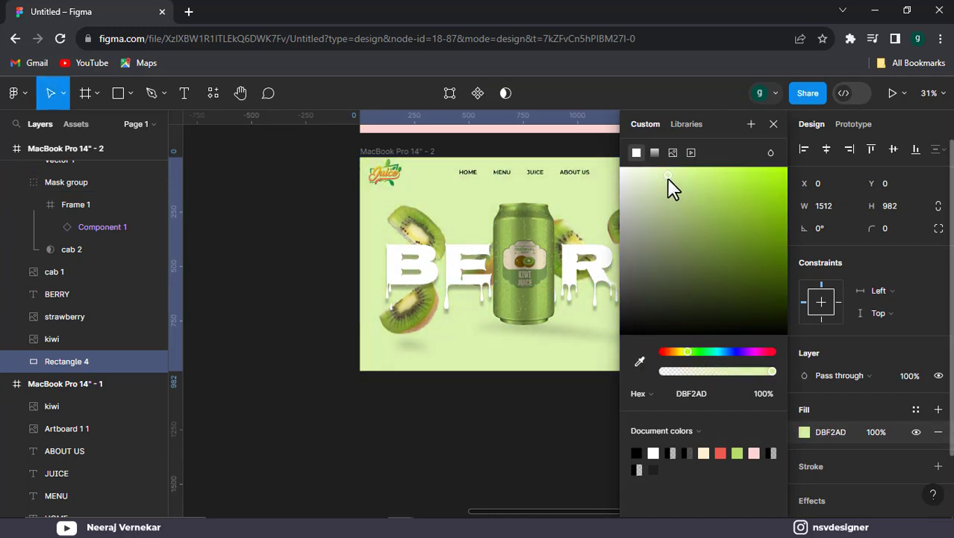
left_click(305, 274)
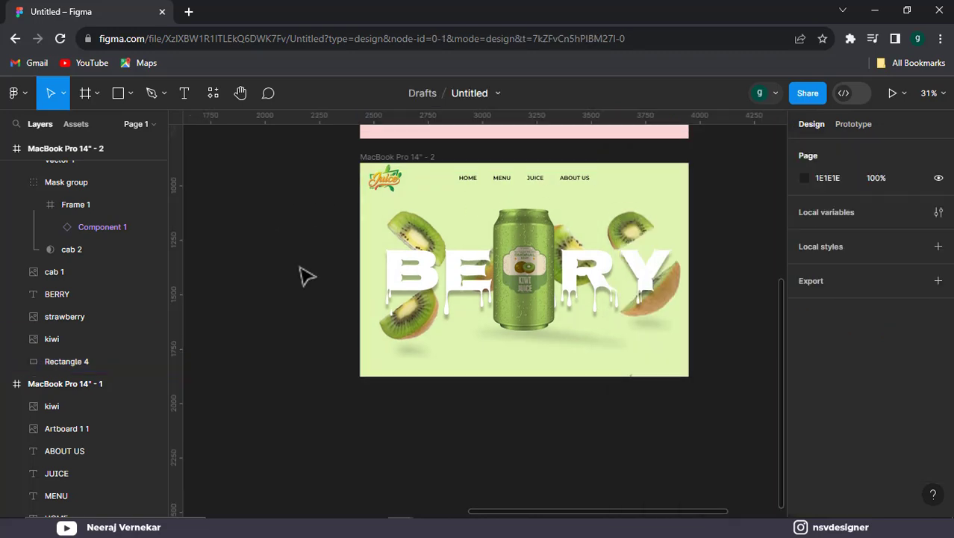
scroll(305, 275, "up", 5)
scroll(306, 276, "up", 4)
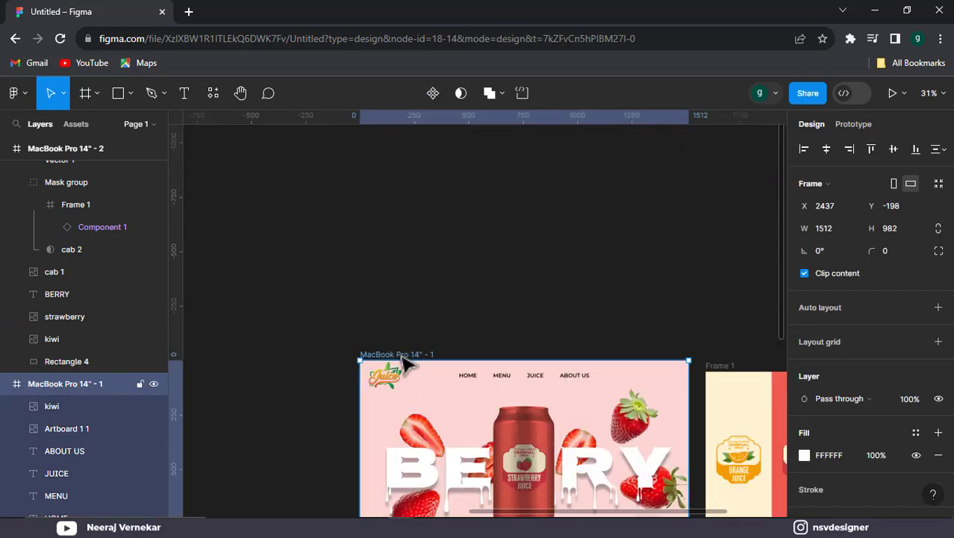
Duplicate the strawberry frame upward as MacBook Pro 14" - 3 and shift its can label to orange.
left_click_drag(409, 363, 427, 133)
left_click(539, 297)
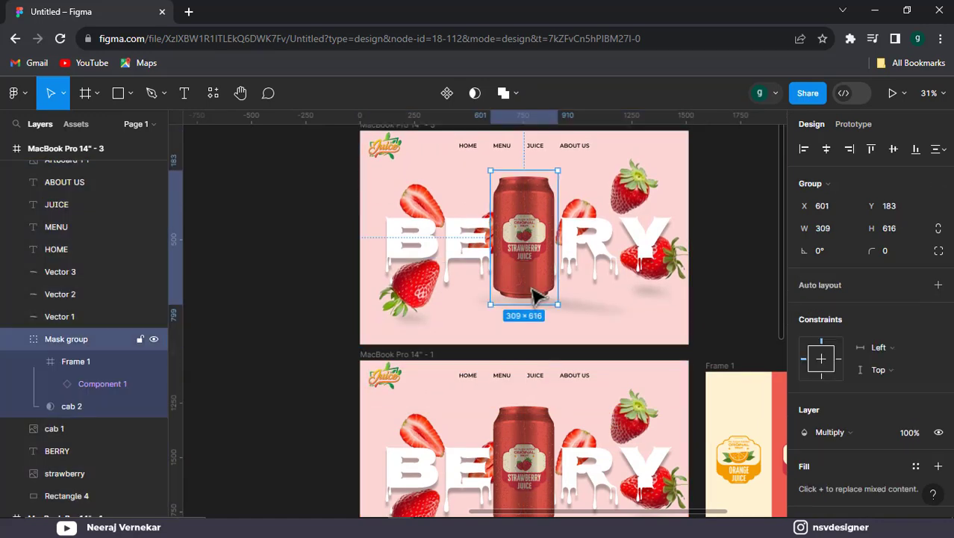
double_click(522, 295)
left_click_drag(523, 295, 601, 295)
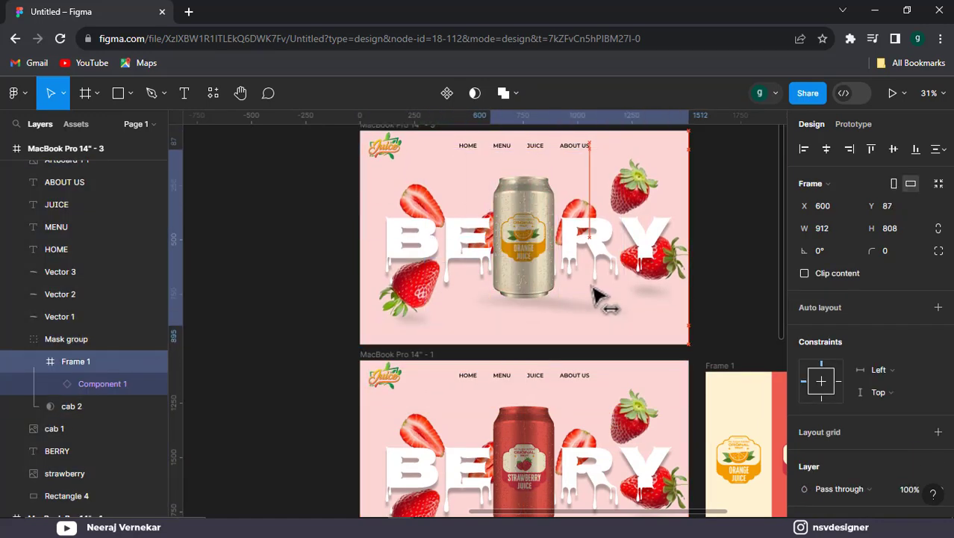
key("ctrl+z")
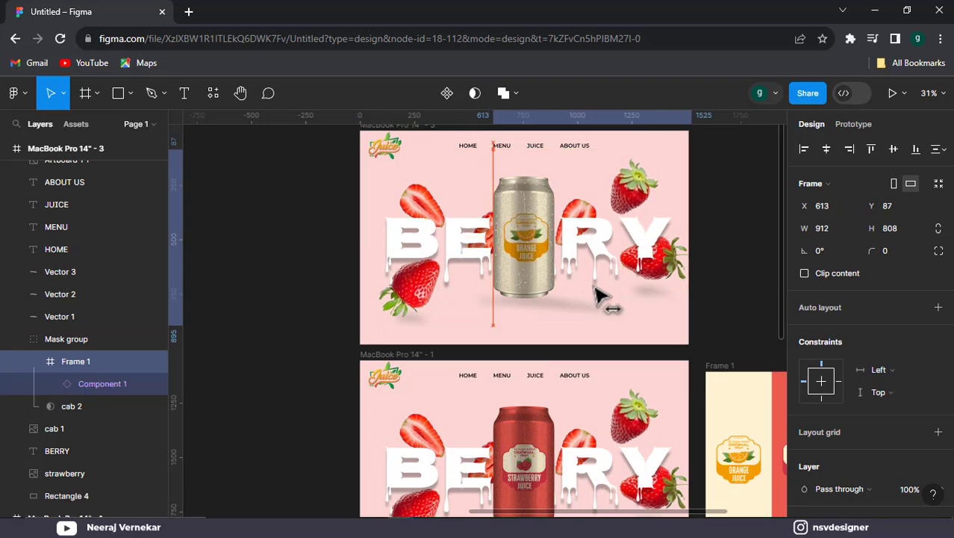
key("Right")
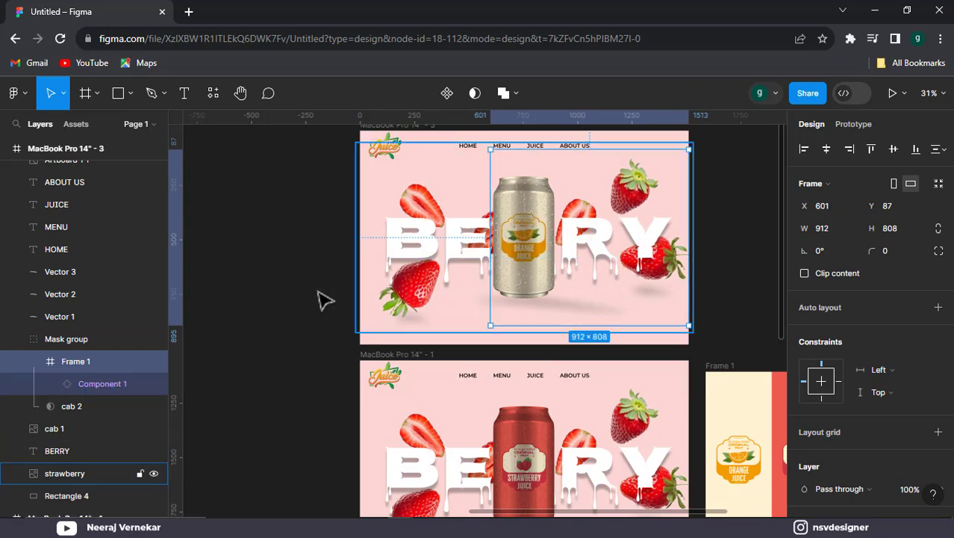
left_click(315, 299)
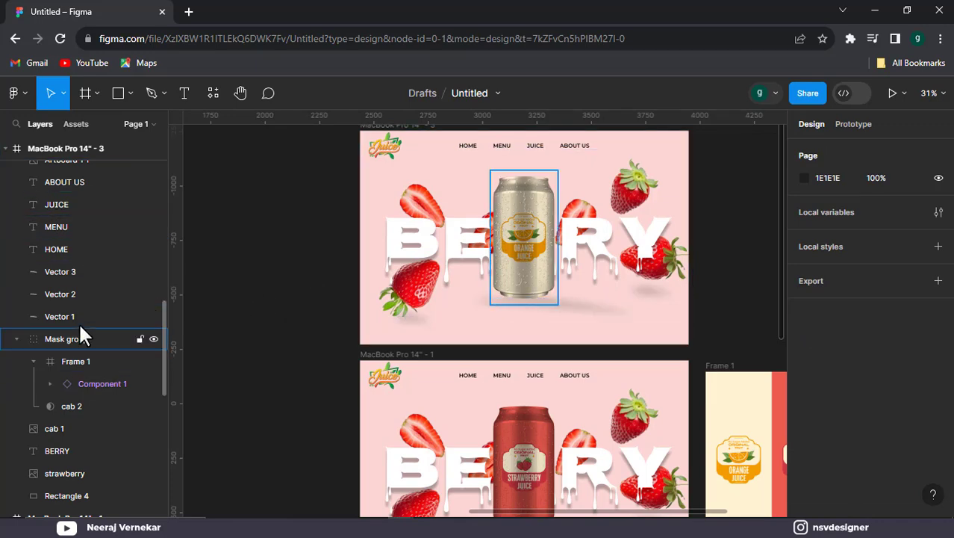
scroll(81, 239, "up", 3)
scroll(81, 231, "up", 2)
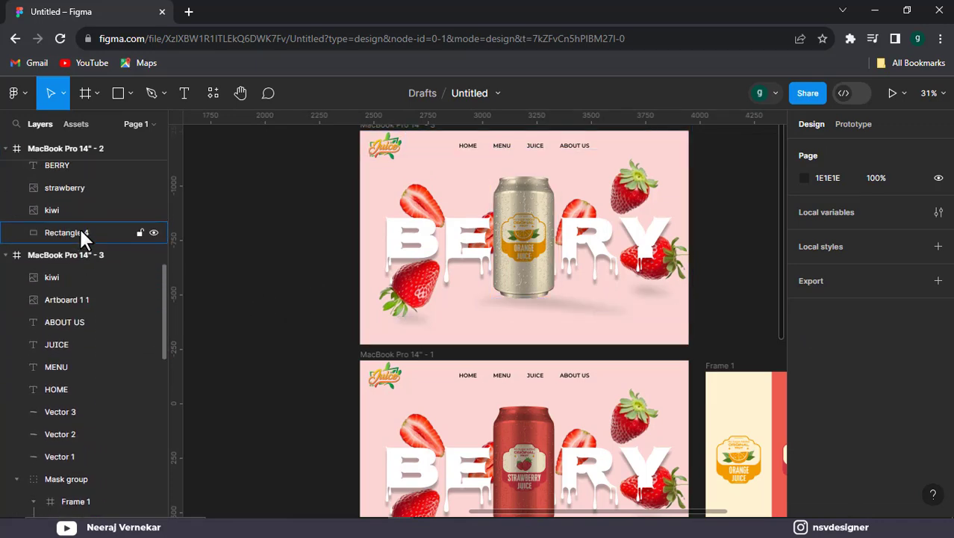
left_click(81, 233)
Try a bright yellow fill on the strawberry image's parent frame, then undo it.
left_click(377, 213)
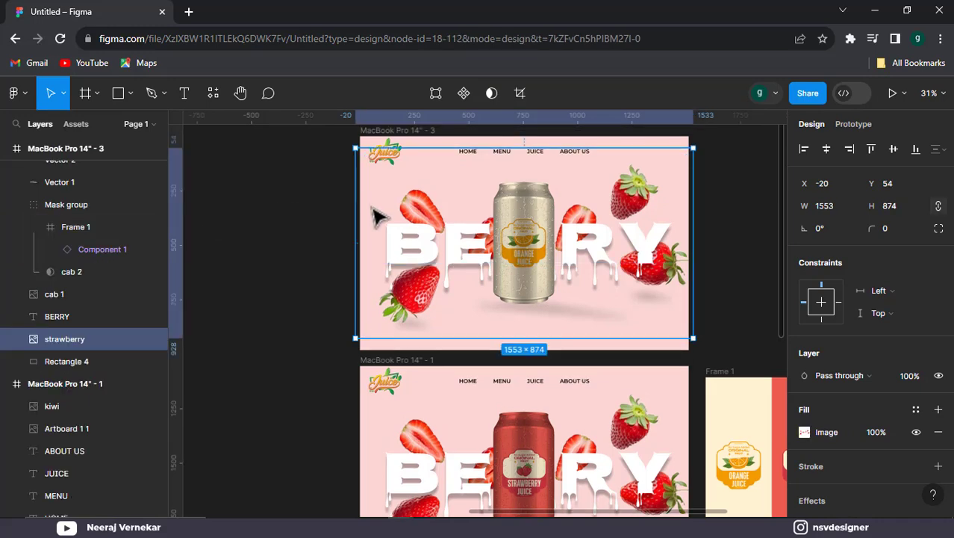
key("Escape")
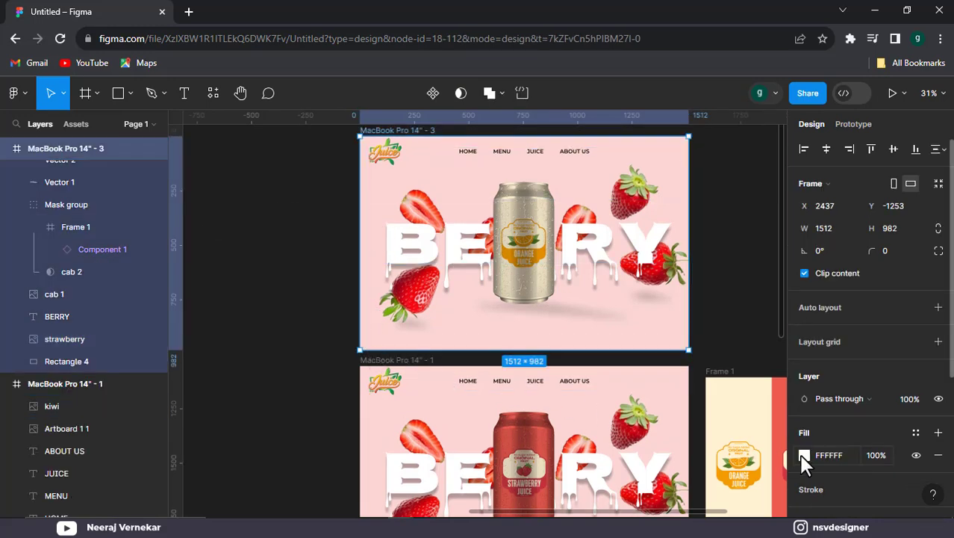
left_click(805, 455)
left_click_drag(675, 354, 680, 352)
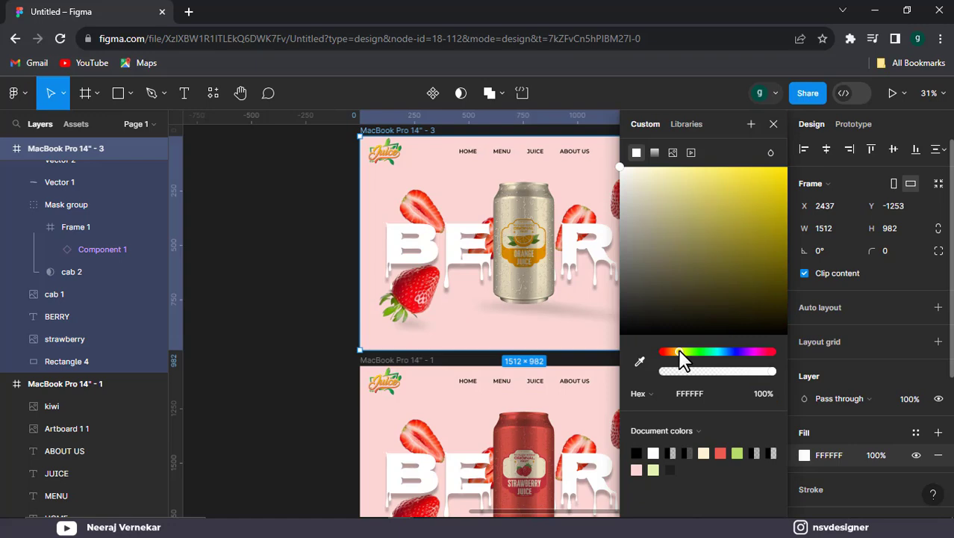
left_click(736, 168)
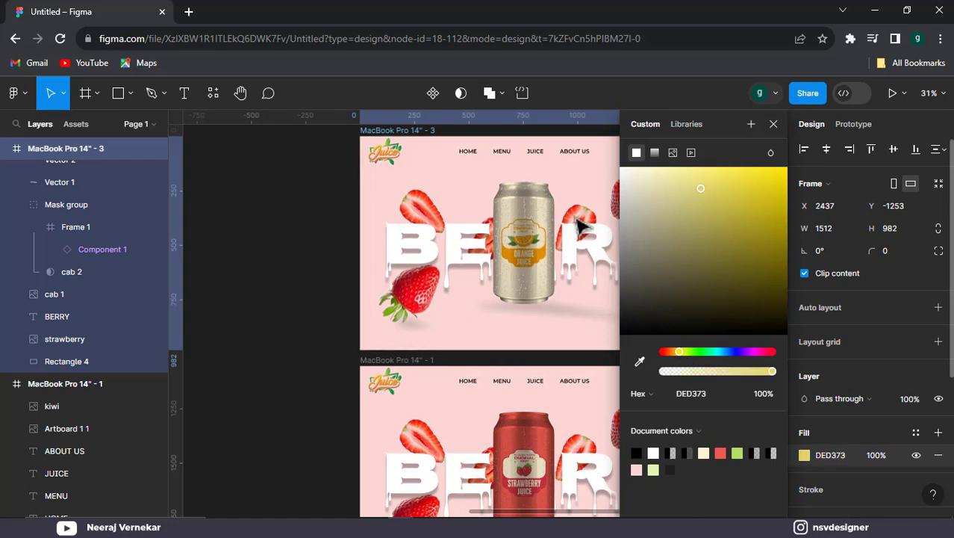
key("ctrl+z")
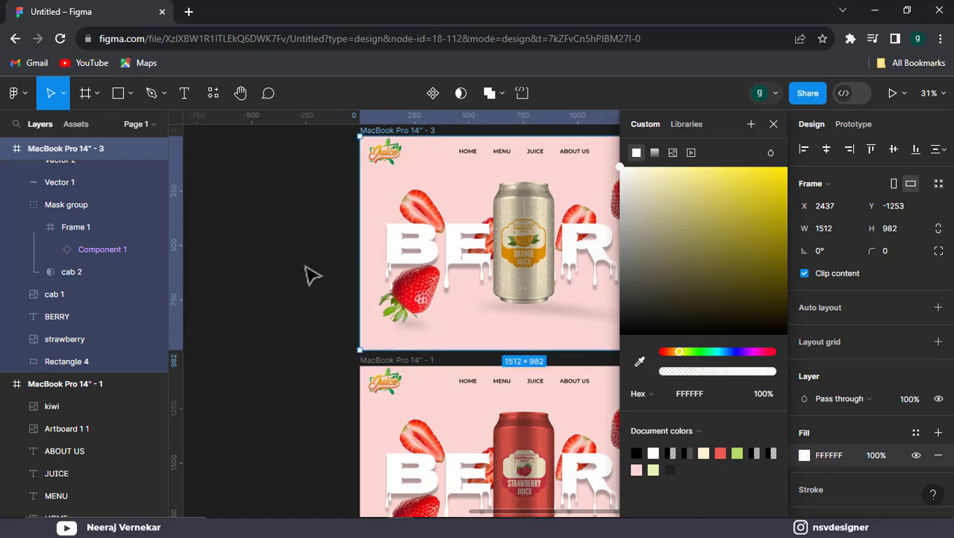
key("ctrl+z")
left_click(313, 267)
Recolour the top hero's pink background rectangle to warm yellow F5D685.
scroll(393, 180, "up", 1)
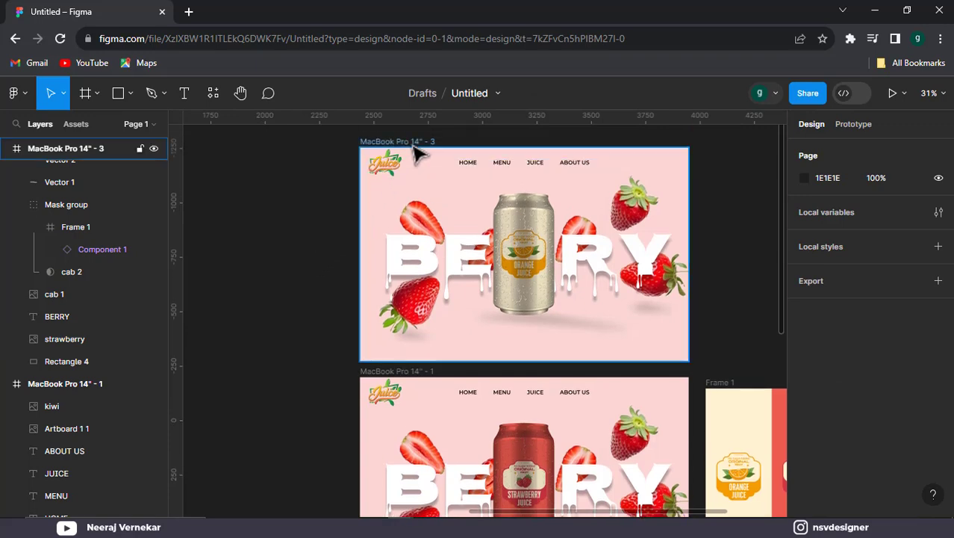
left_click(399, 141)
left_click(74, 365)
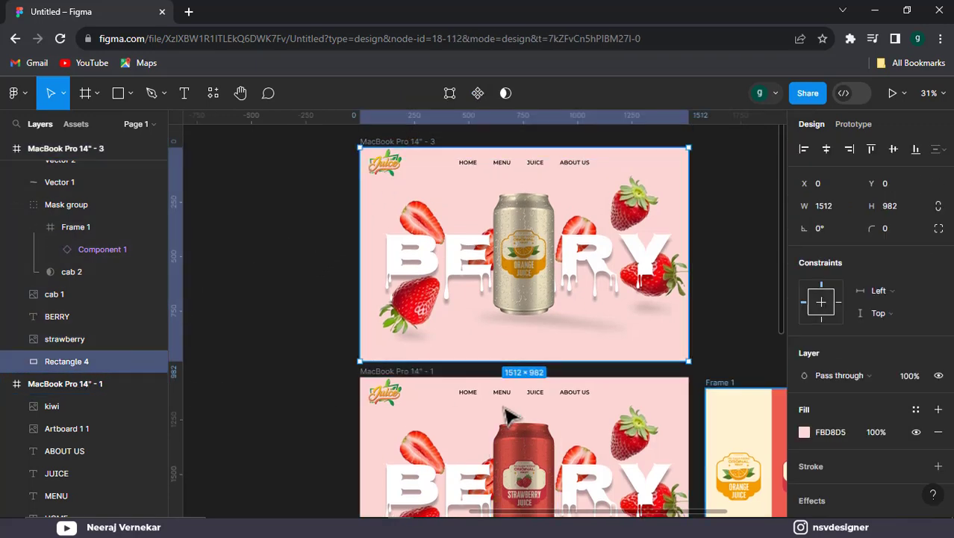
left_click(804, 433)
left_click(677, 352)
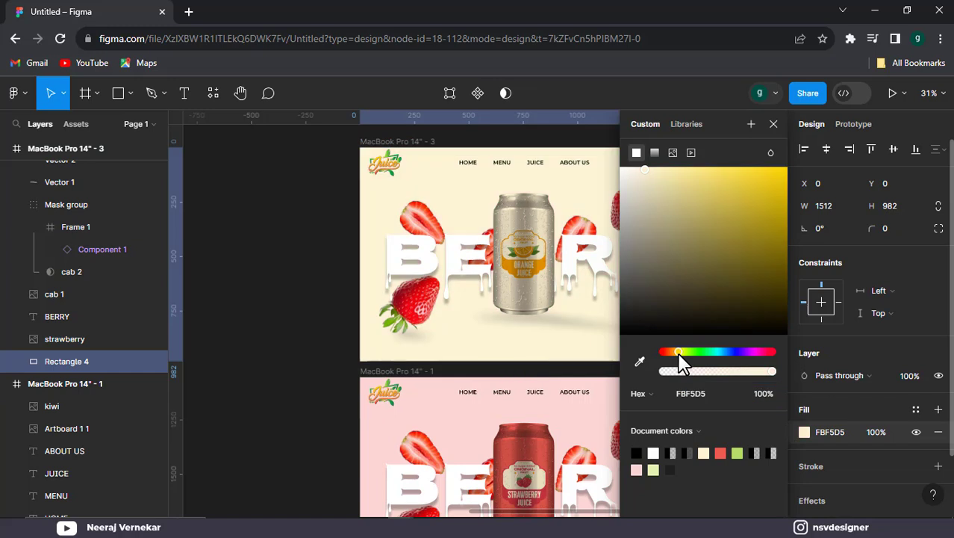
left_click_drag(681, 356, 677, 353)
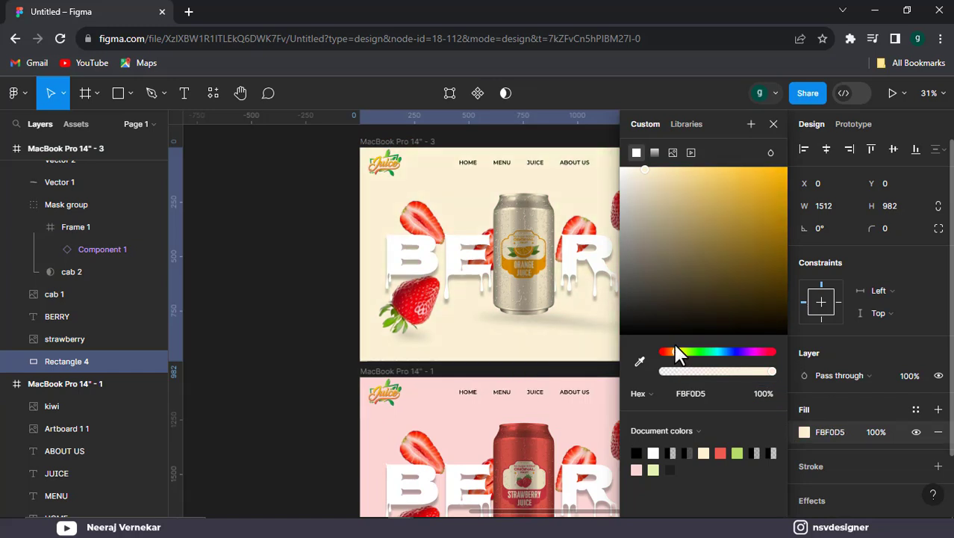
left_click(707, 167)
left_click_drag(706, 170, 709, 171)
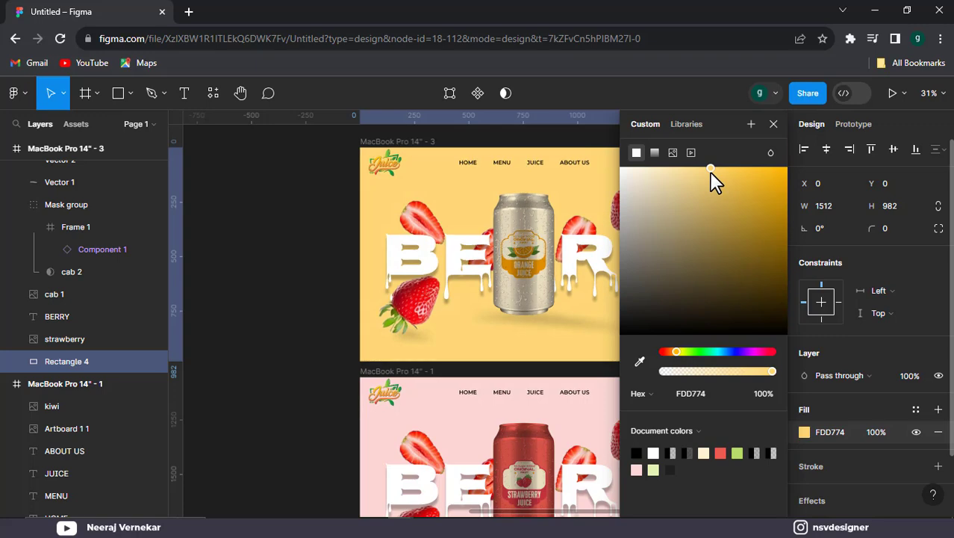
left_click_drag(708, 180, 696, 178)
left_click(273, 297)
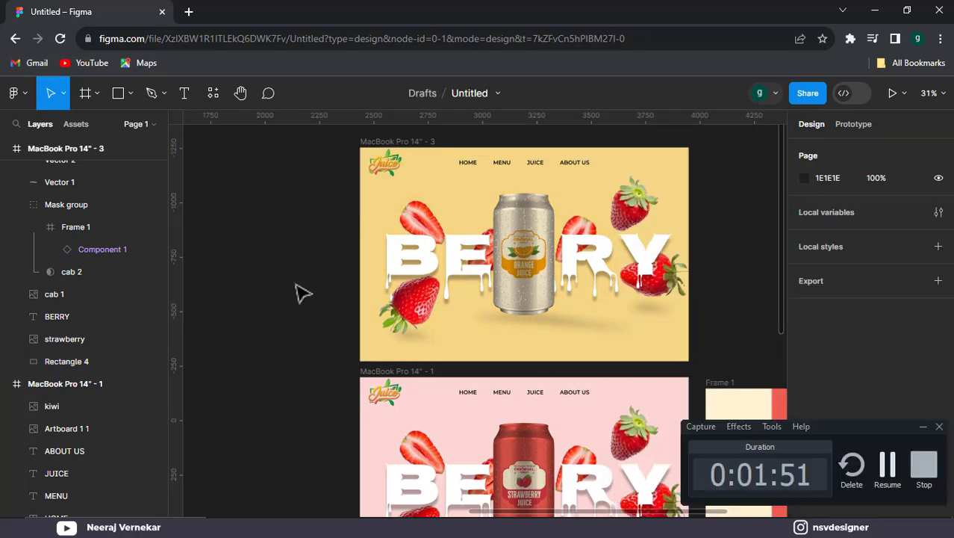
left_click(621, 218)
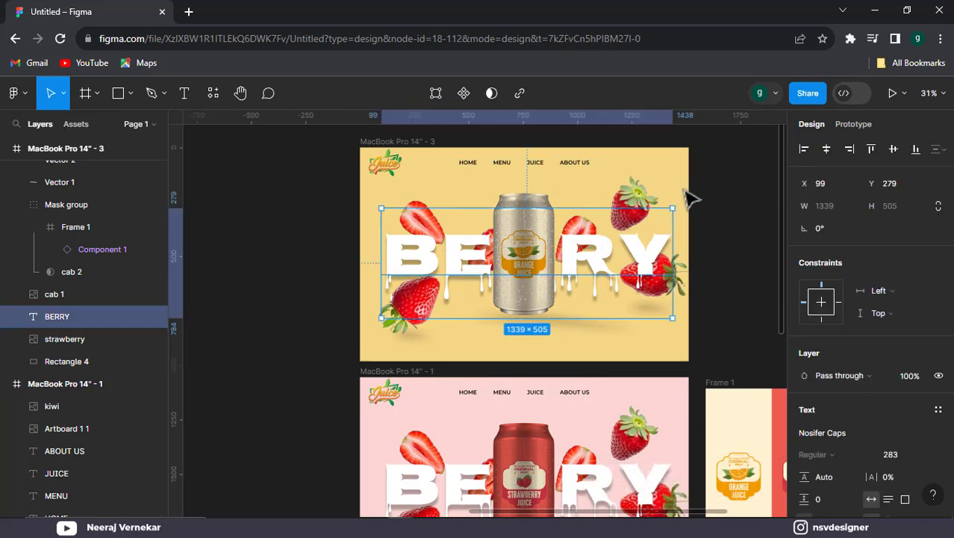
scroll(642, 200, "right", 2)
left_click(575, 216)
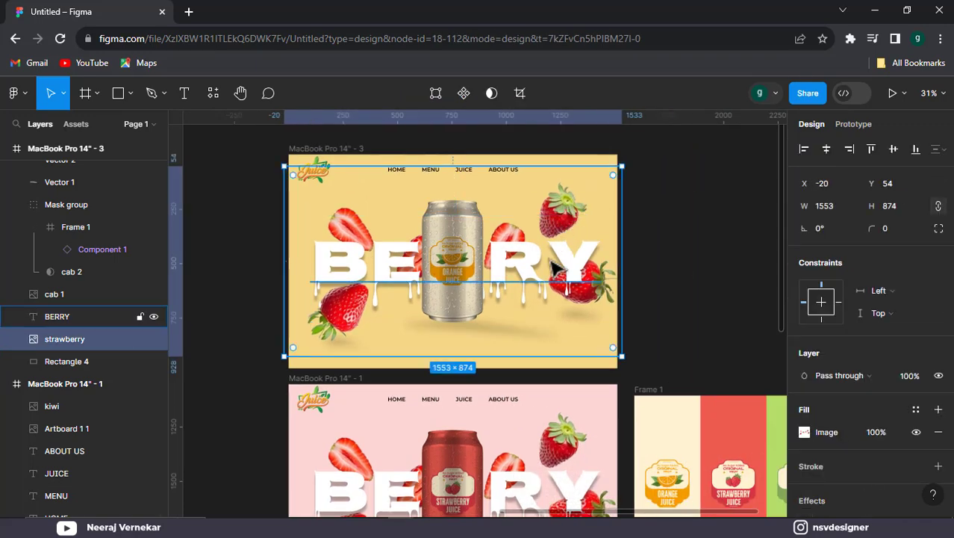
left_click_drag(532, 351, 512, 158)
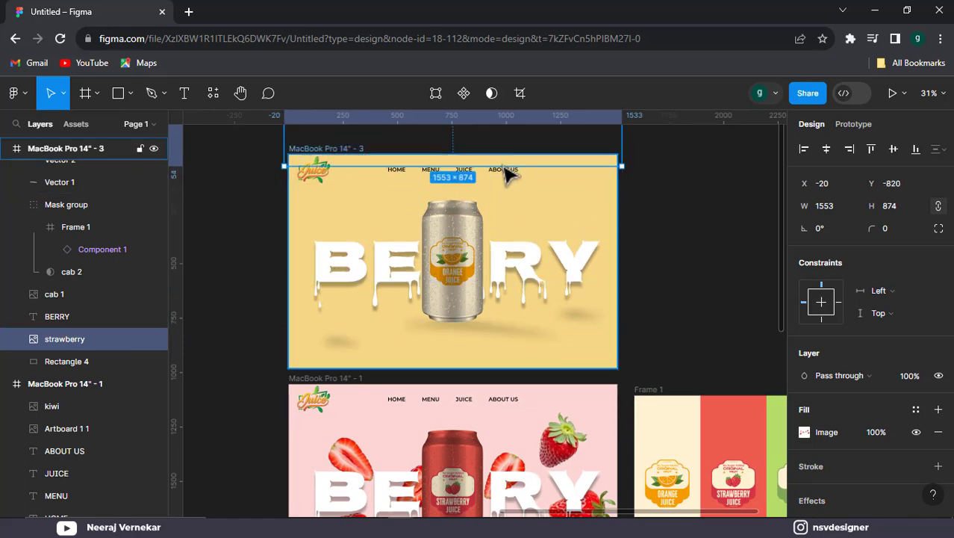
scroll(340, 324, "down", 2)
scroll(273, 384, "down", 2)
mouse_move(273, 384)
left_mouse_down()
mouse_move(467, 325)
mouse_move(492, 393)
left_mouse_up()
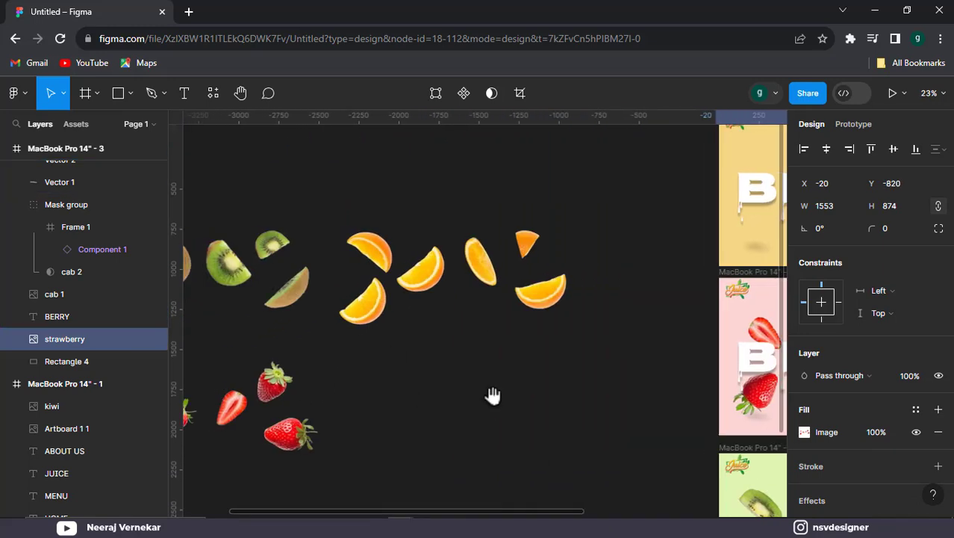
left_click(433, 301)
left_click_drag(569, 380, 351, 423)
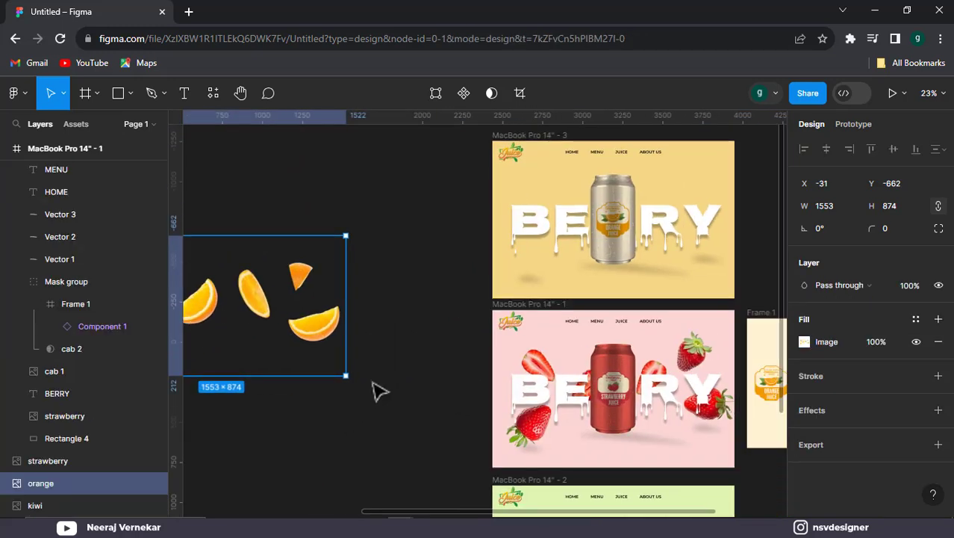
scroll(378, 390, "up", 1)
left_click(544, 188)
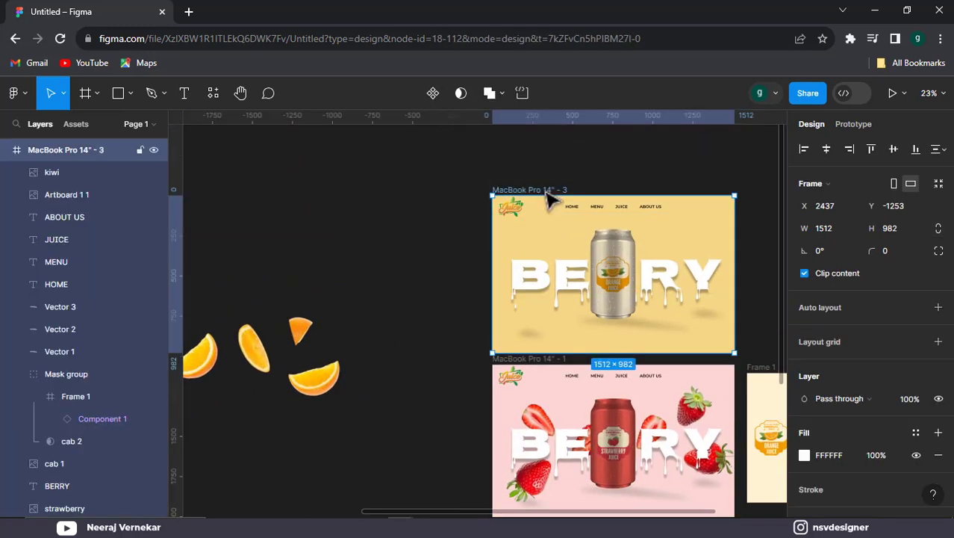
key("ctrl+v")
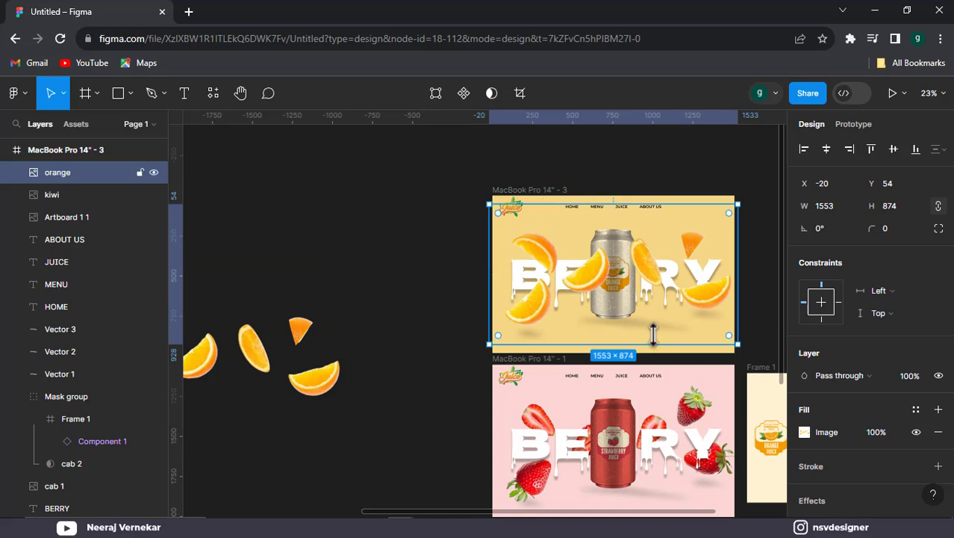
key("ctrl+bracketleft")
key("ctrl+bracketleft")
key("ctrl+bracketleft")
key("ctrl+bracketleft")
key("ctrl+bracketleft")
key("ctrl+bracketleft")
key("ctrl+bracketleft")
key("ctrl+bracketleft")
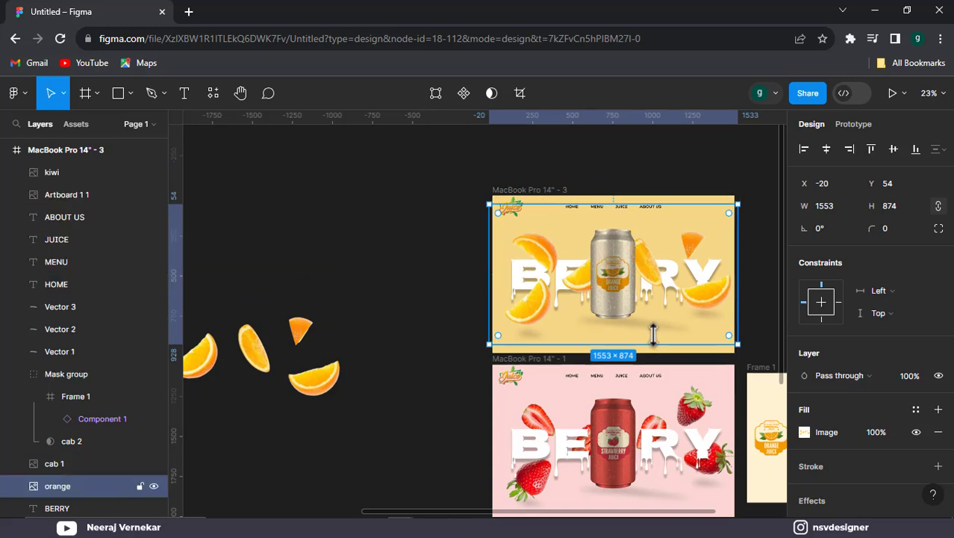
key("ctrl+bracketleft")
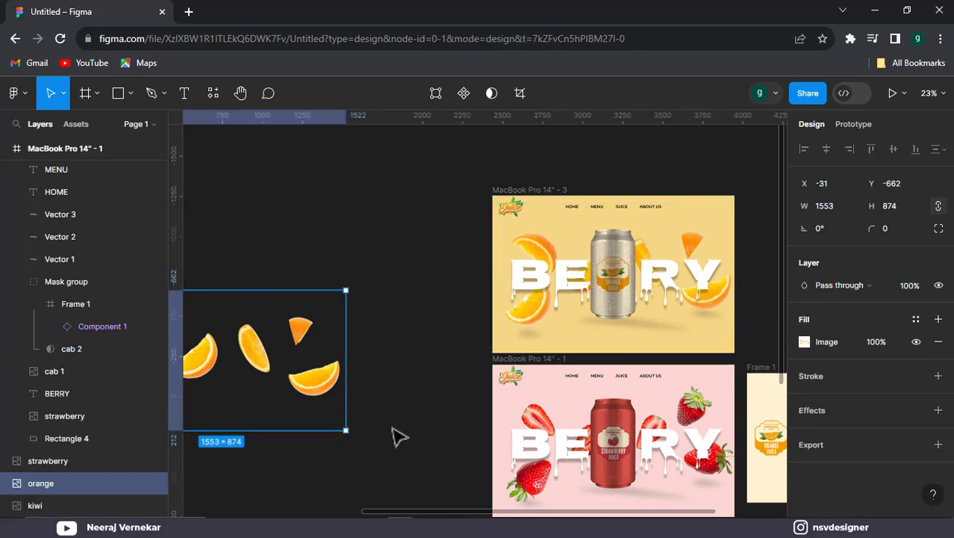
left_click(430, 433)
left_click_drag(430, 433, 309, 384)
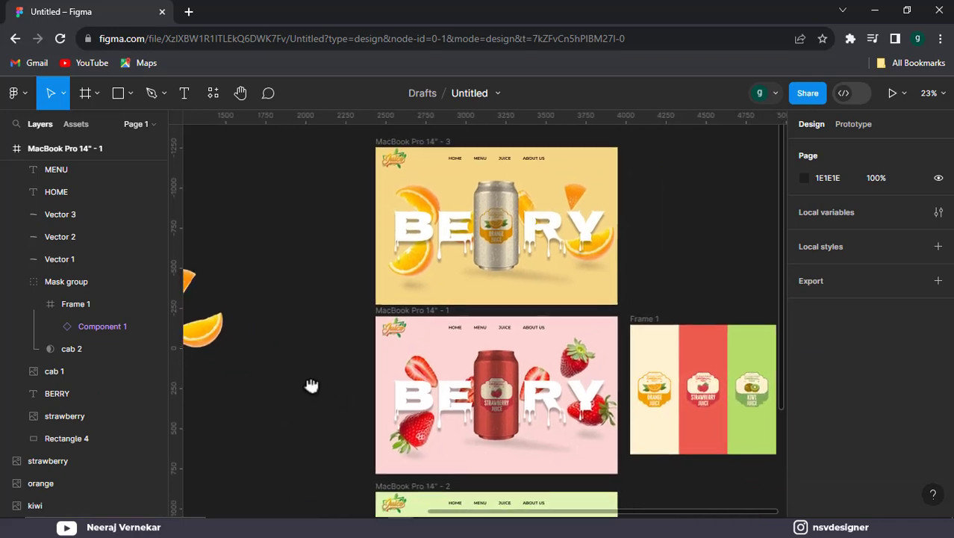
left_click(422, 323)
key("bracketright")
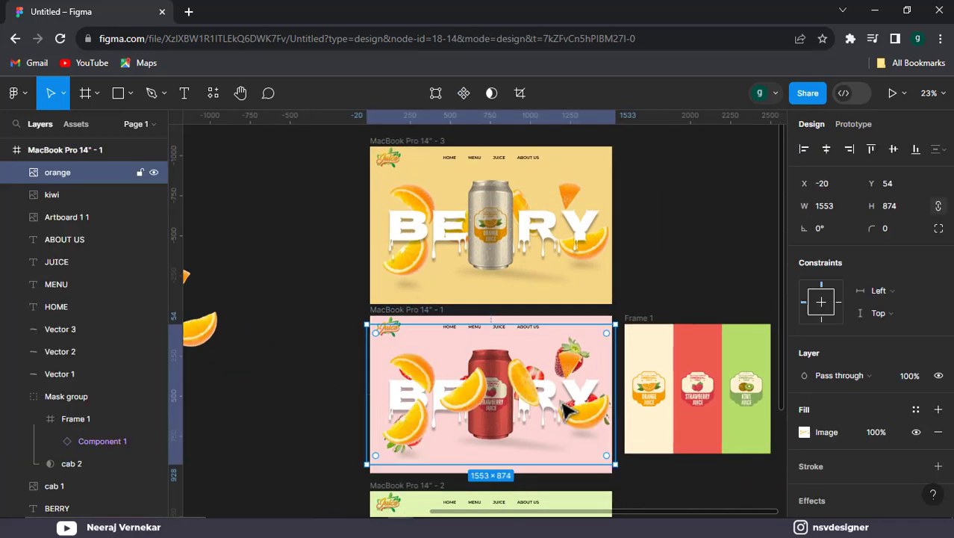
left_click_drag(545, 345, 542, 475)
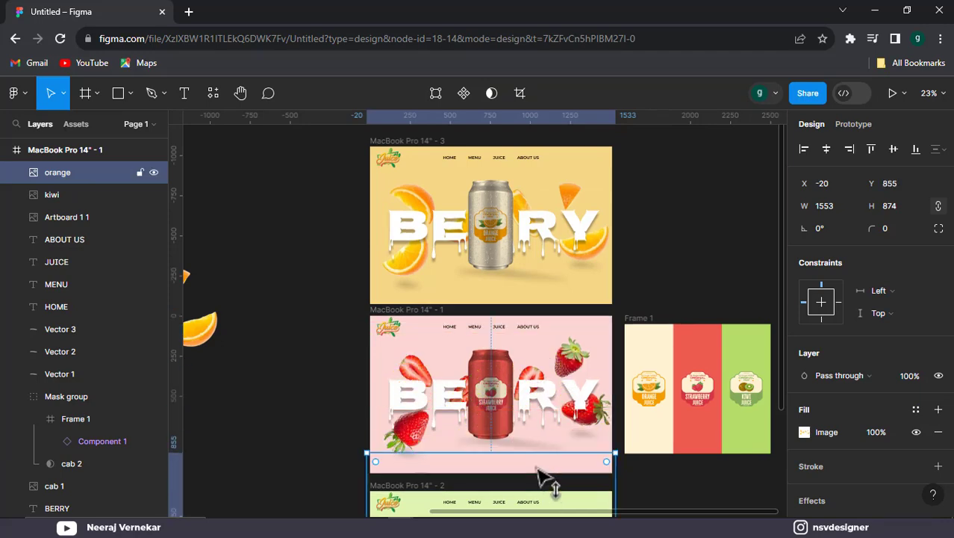
left_click(705, 269)
left_click_drag(668, 269, 542, 270)
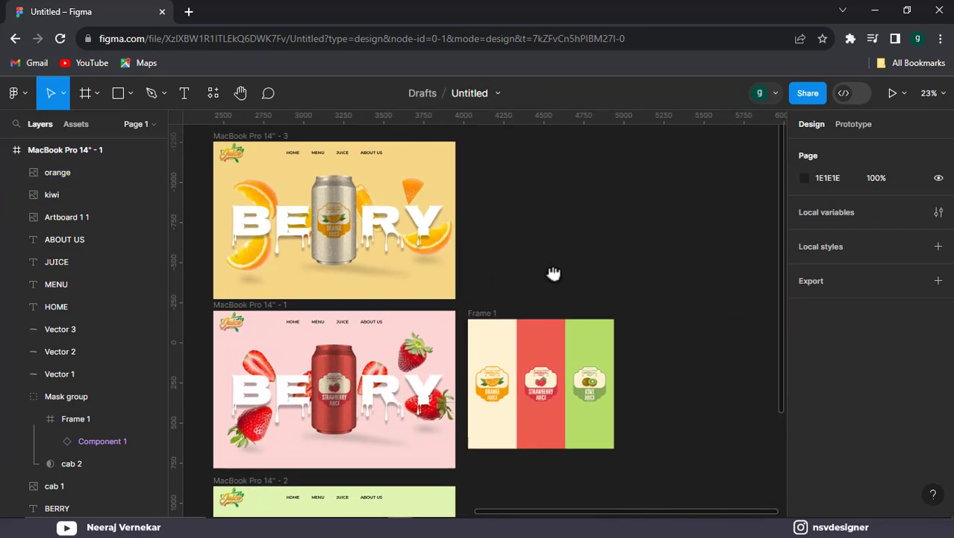
left_click(116, 92)
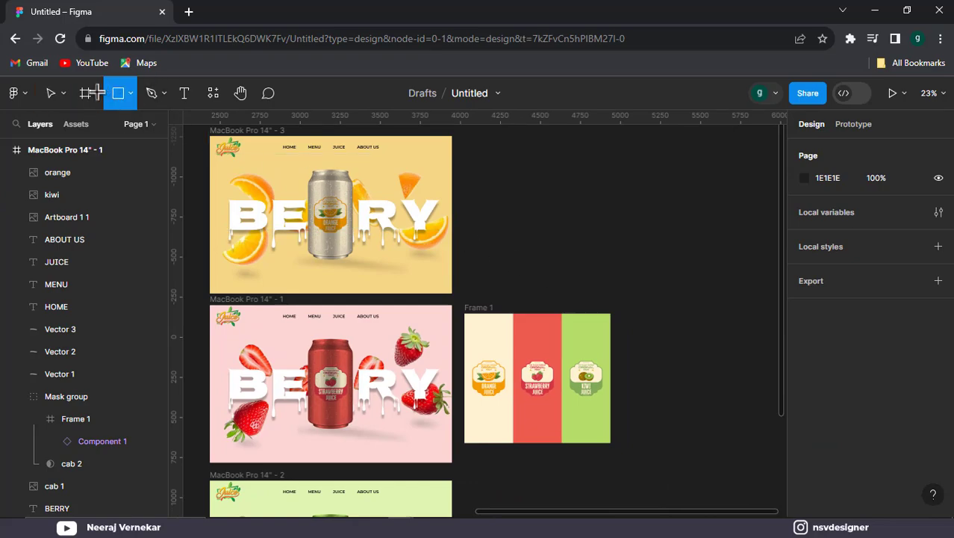
Add a blank MacBook Pro 14" (1512×982) frame beside the orange hero and duplicate it.
left_click(81, 93)
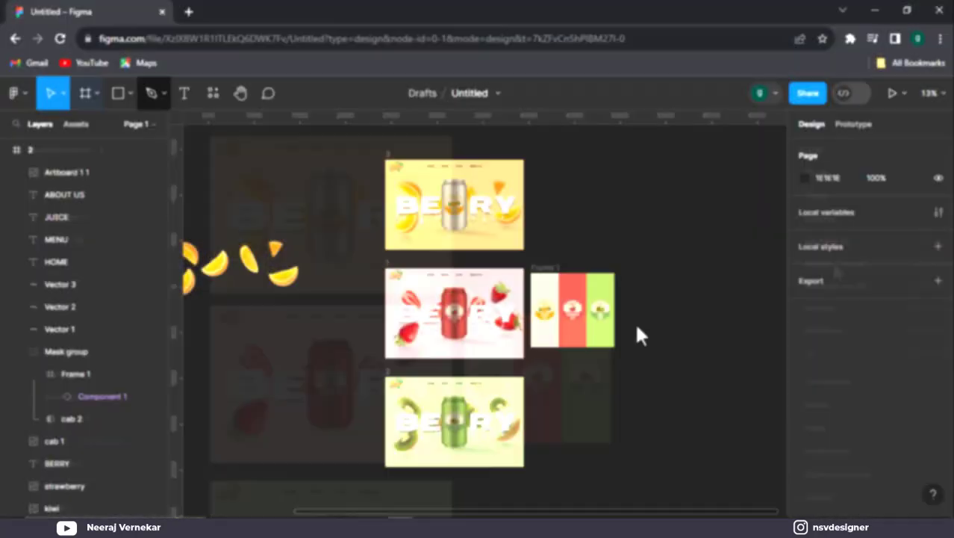
left_click(86, 93)
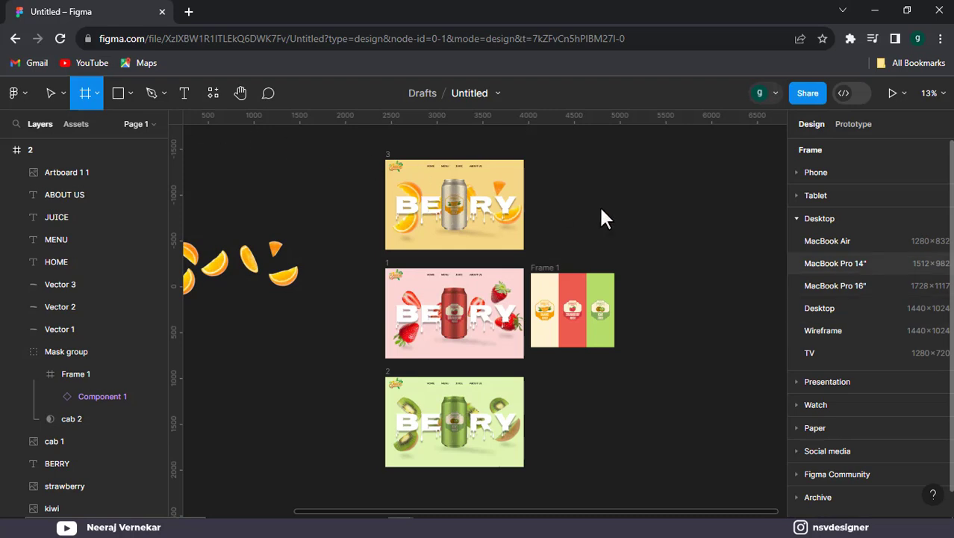
left_click(844, 263)
left_click_drag(672, 292, 601, 198)
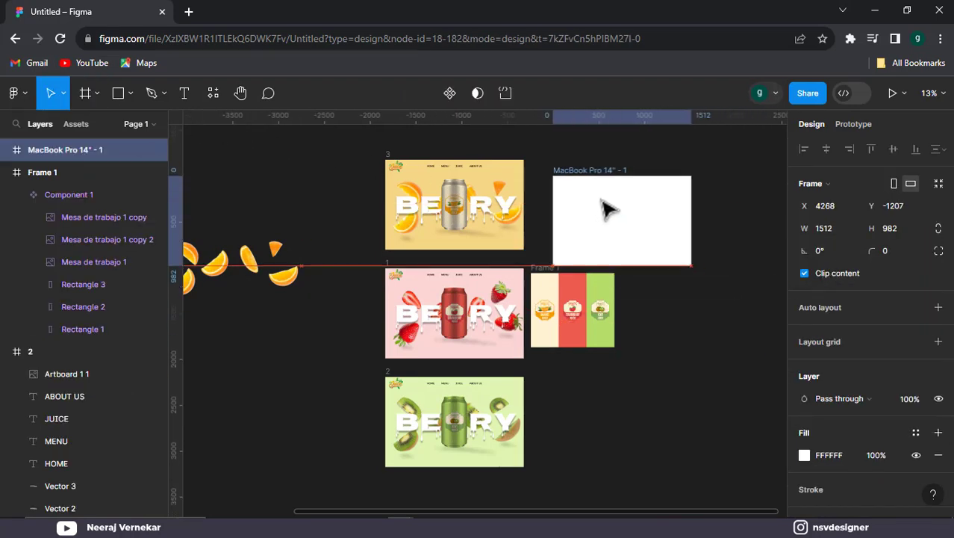
left_click_drag(664, 207, 476, 215)
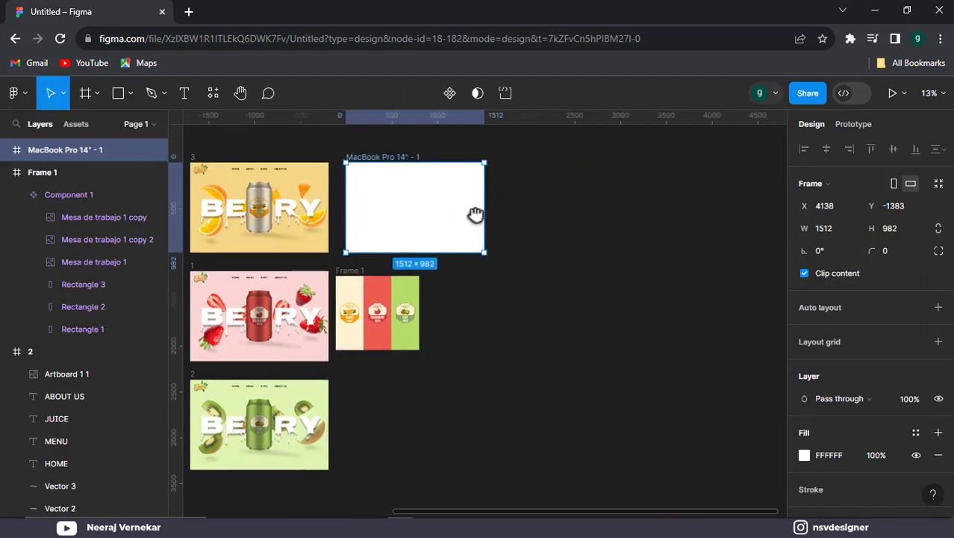
mouse_move(416, 222)
left_mouse_down()
mouse_move(525, 244)
mouse_move(663, 246)
left_mouse_up()
Fill the three panels with yellow, pink and green eyedropped from the three heroes.
left_click(415, 225)
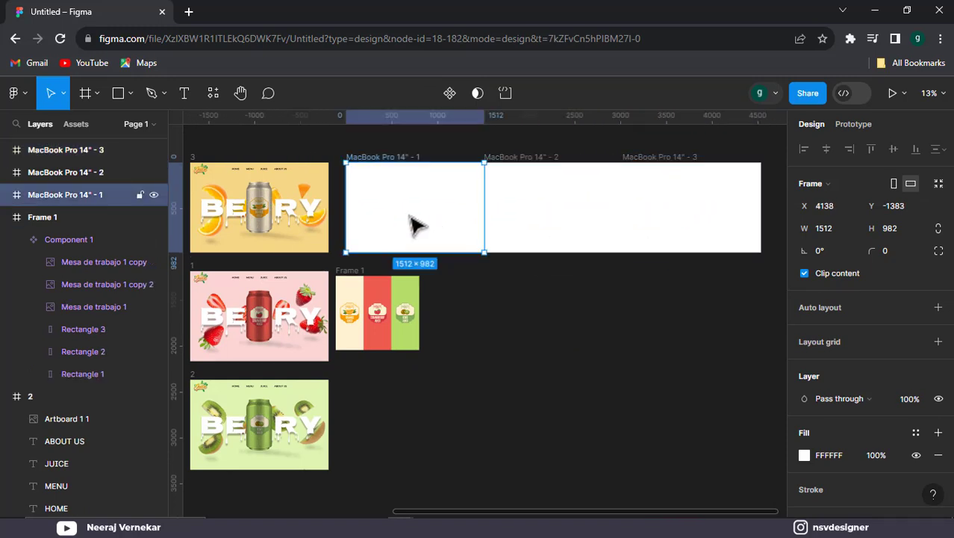
key("i")
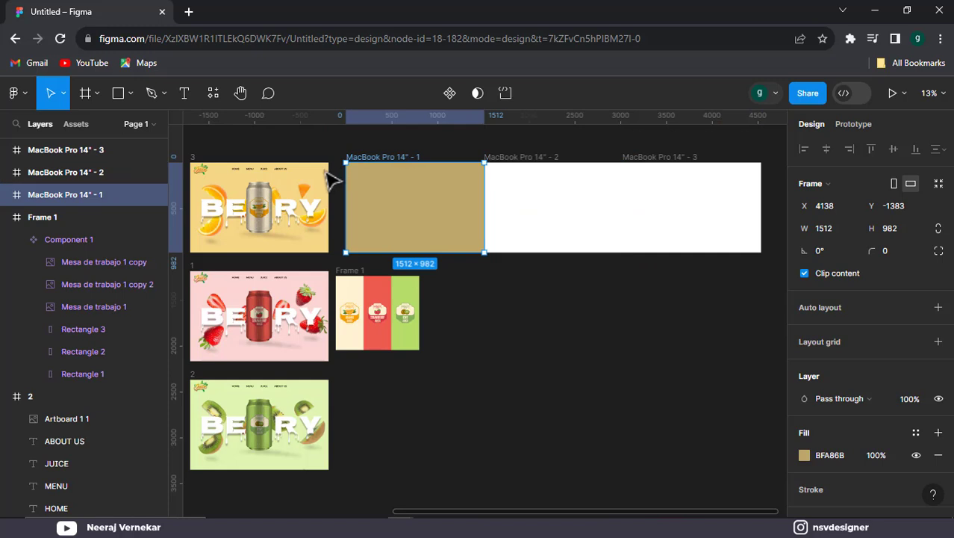
left_click(327, 169)
left_click(543, 213)
key("i")
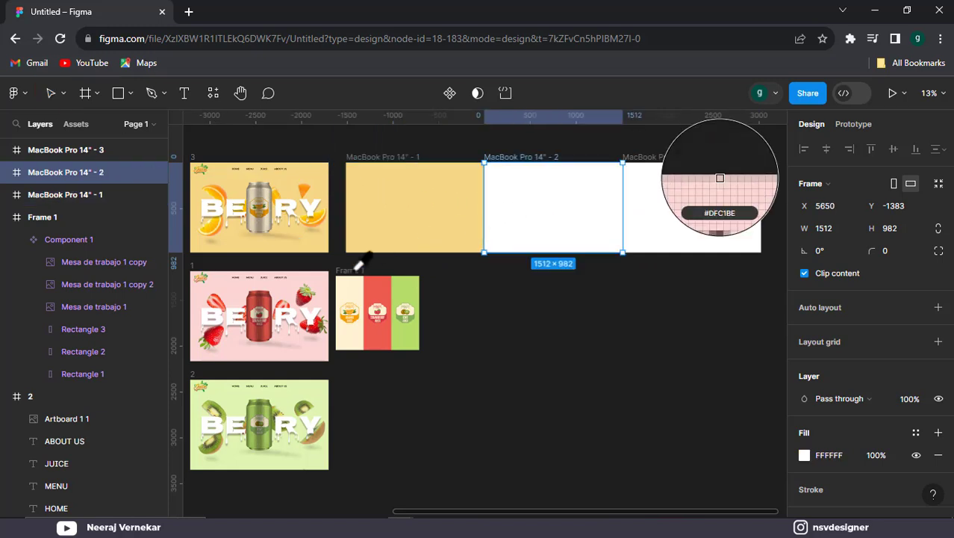
left_click(369, 275)
left_click(649, 220)
key("i")
left_click(327, 382)
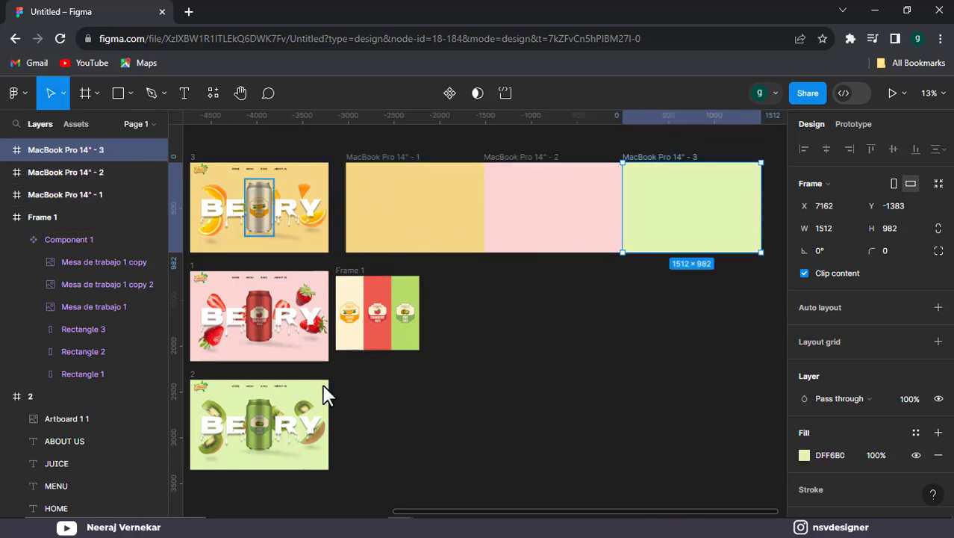
Wrap the three coloured panels in a new Frame 2 and narrow it toward one panel's width.
left_click_drag(416, 147, 681, 207)
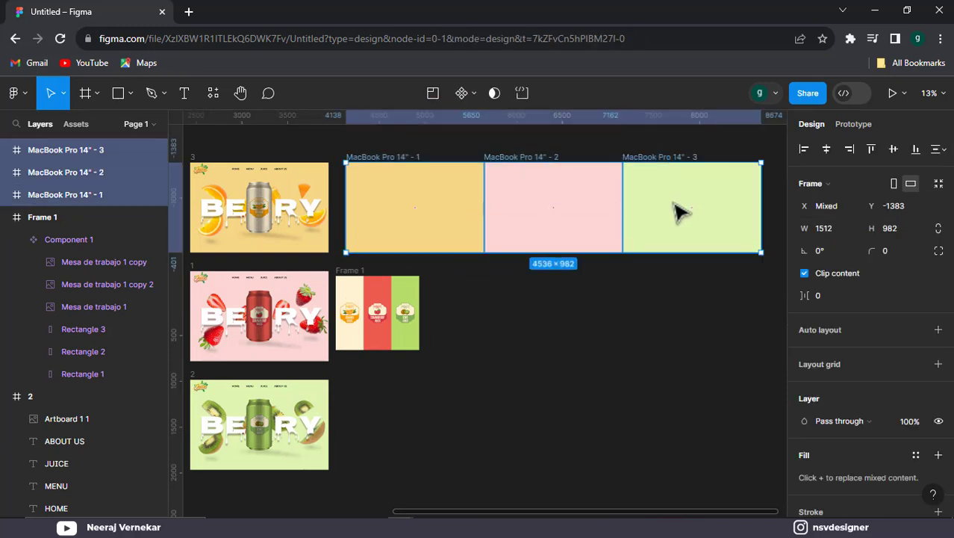
right_click(674, 221)
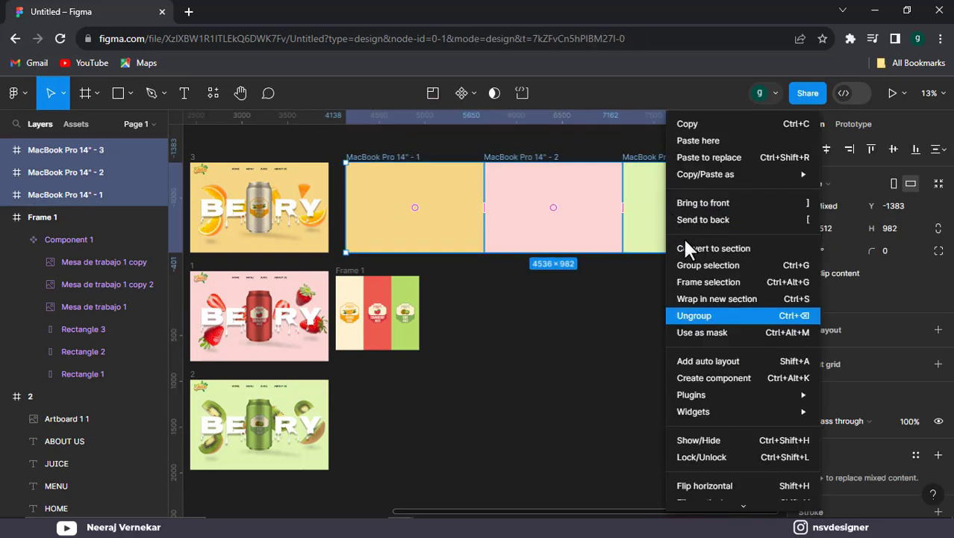
left_click(705, 281)
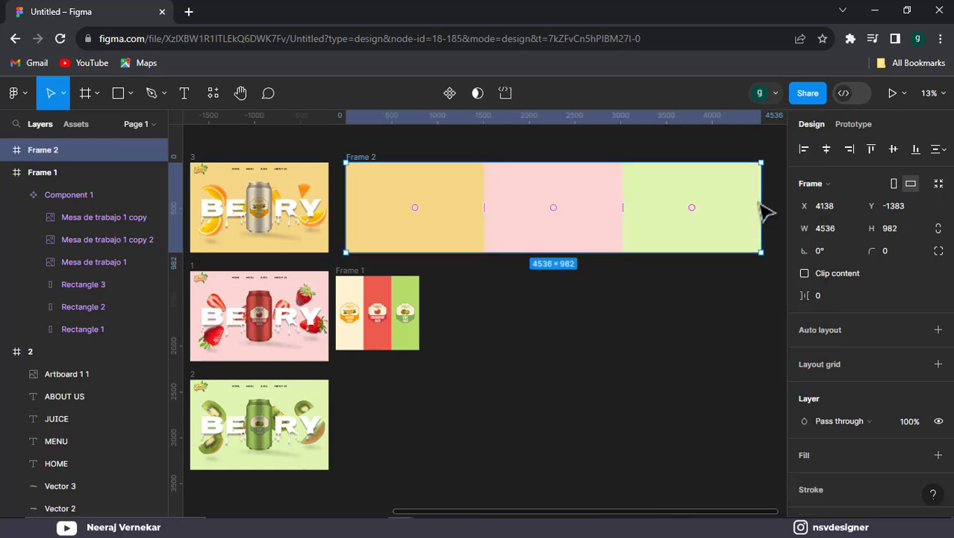
left_click_drag(762, 208, 485, 209)
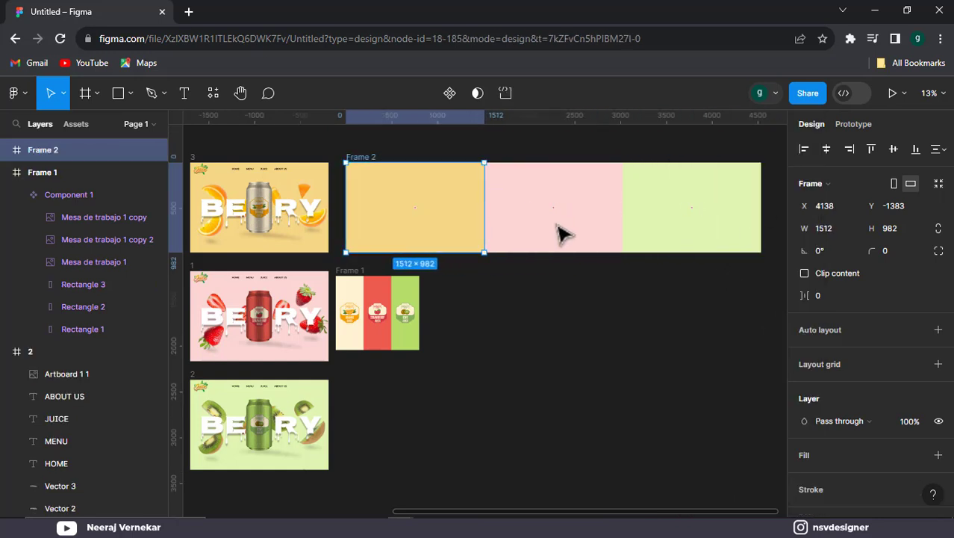
Turn on Clip content for Frame 2 and center it inside the orange hero frame.
left_click(804, 273)
scroll(571, 274, "left", 3)
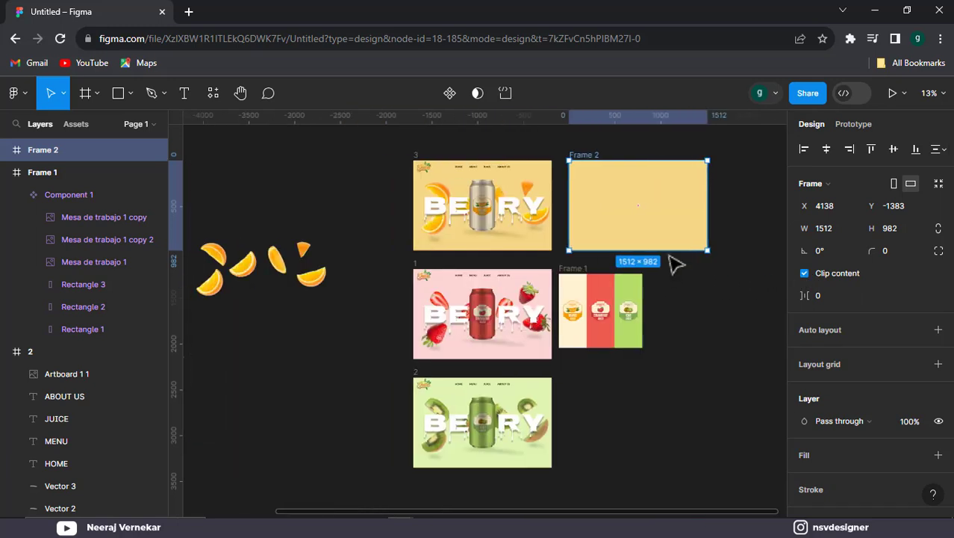
left_click_drag(676, 250, 512, 239)
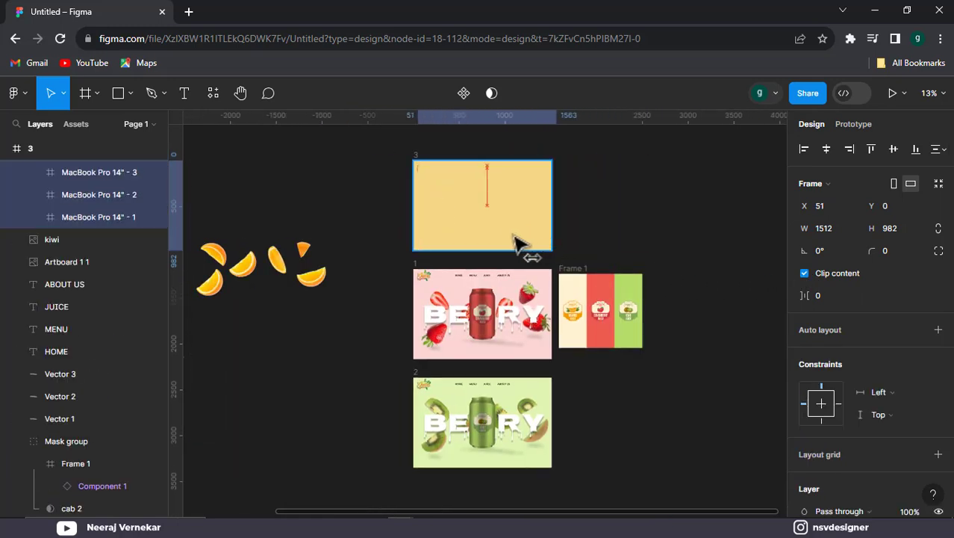
left_click(827, 148)
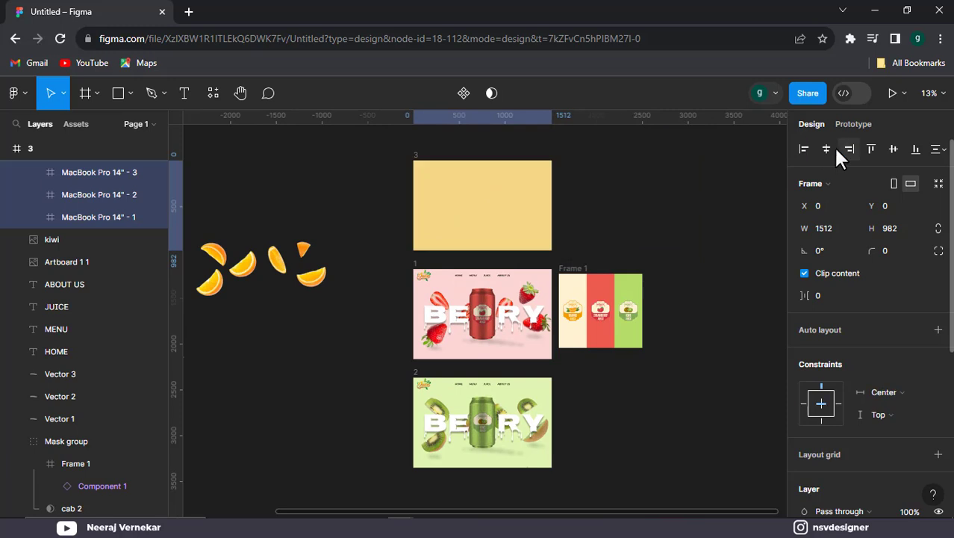
left_click(893, 149)
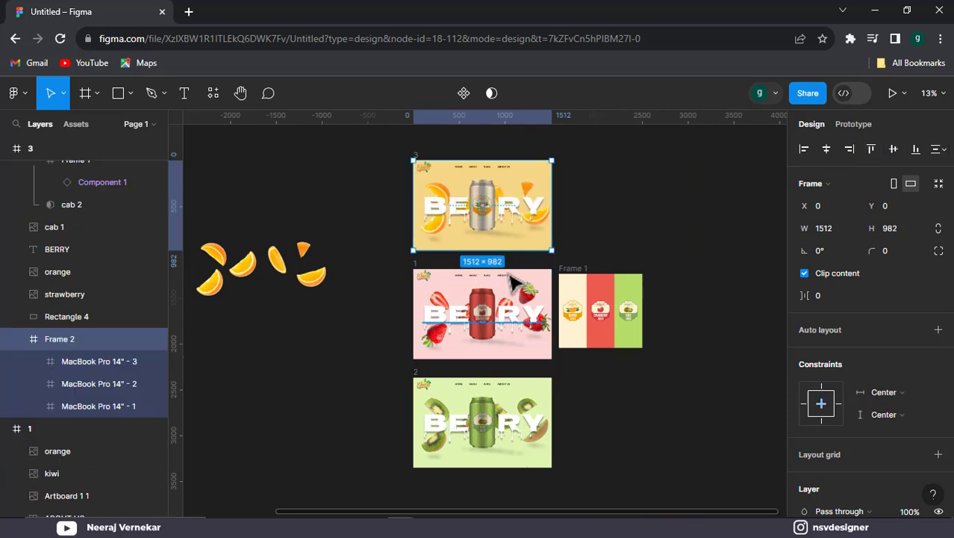
Paste the strip into the strawberry hero, send it to back, and slide the panels to pink.
left_click(427, 273)
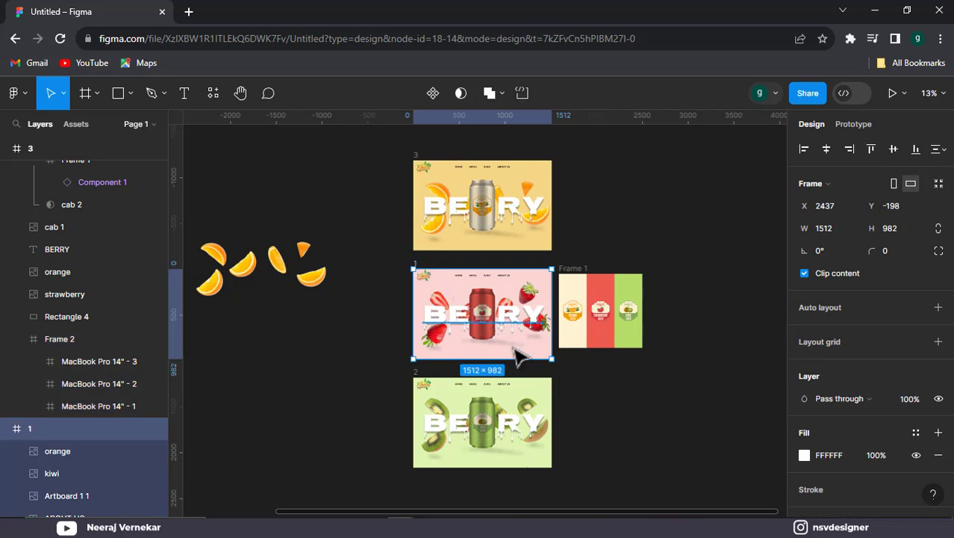
key("ctrl+v")
key("Return")
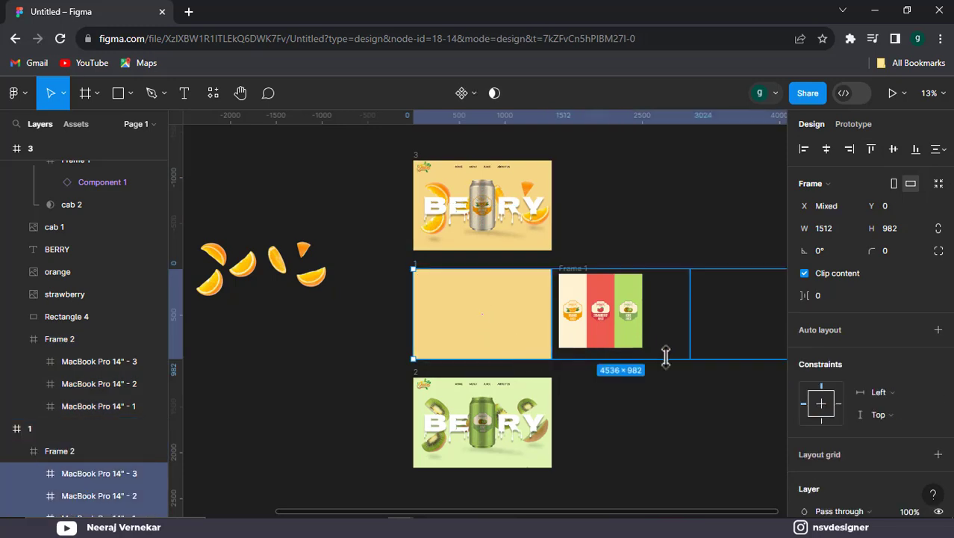
key("shift+Return")
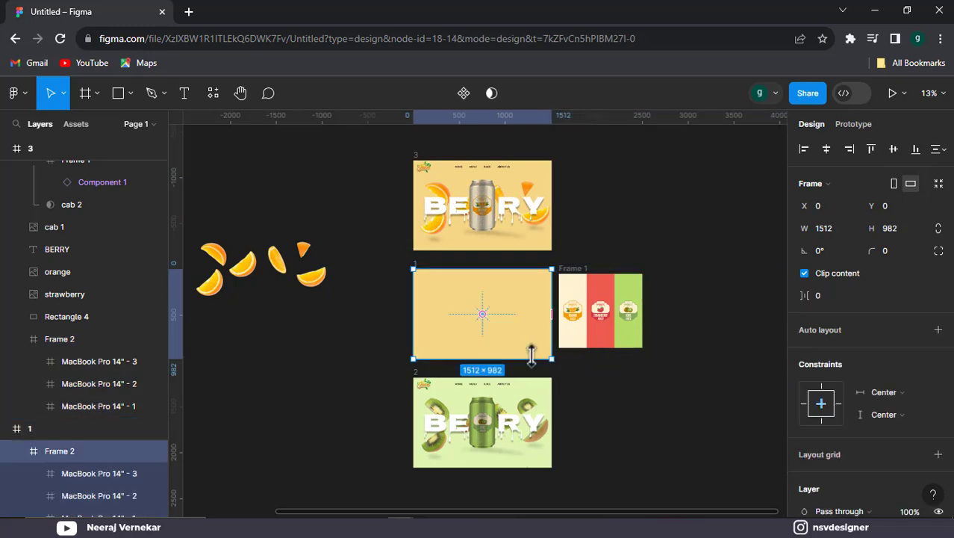
key("ctrl+shift+bracketleft")
key("Return")
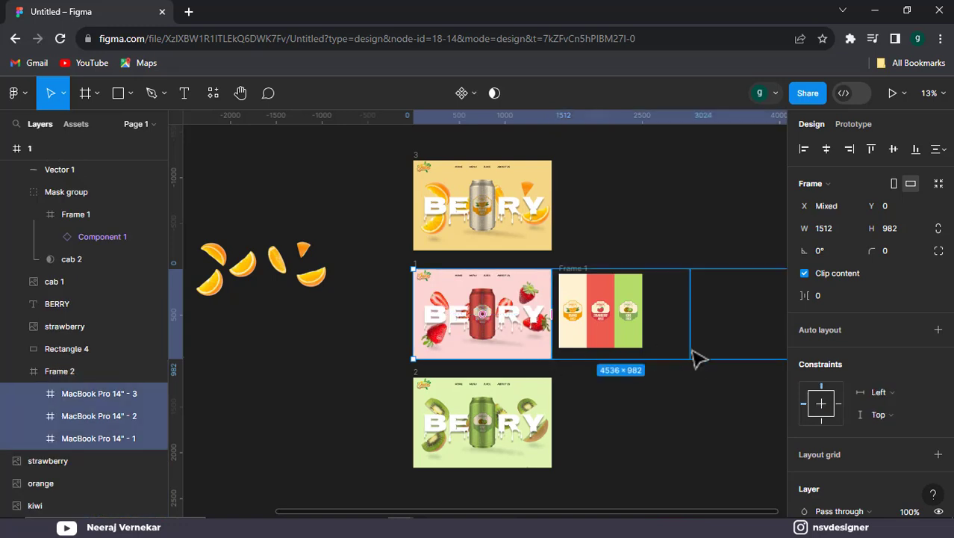
left_click_drag(695, 357, 559, 362)
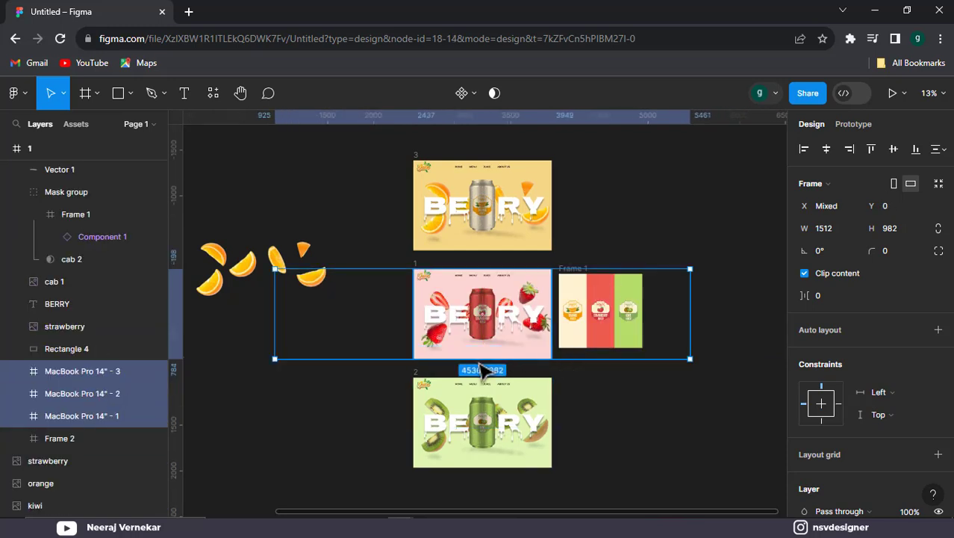
Place the strip behind the kiwi hero's design and slide its panels toward green.
left_click(419, 381)
key("ctrl+z")
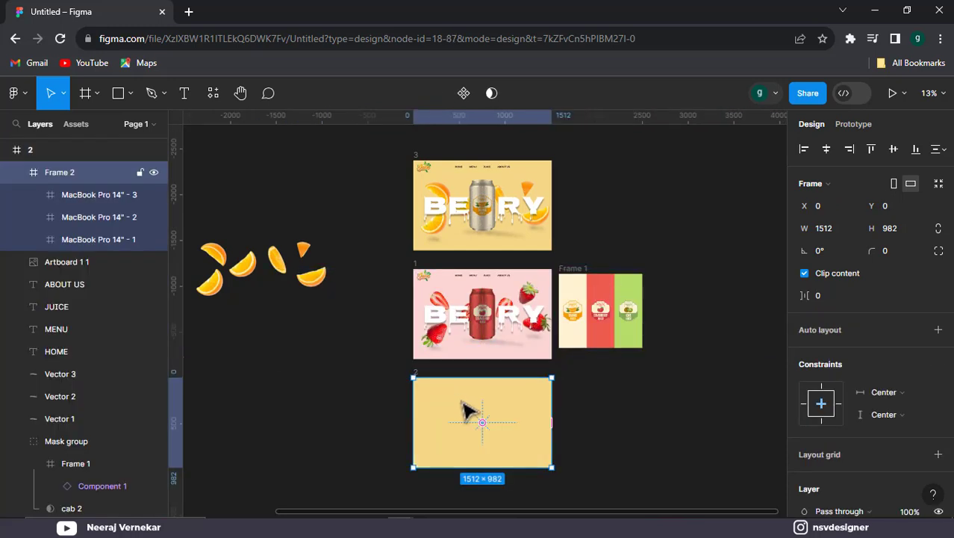
key("ctrl+z")
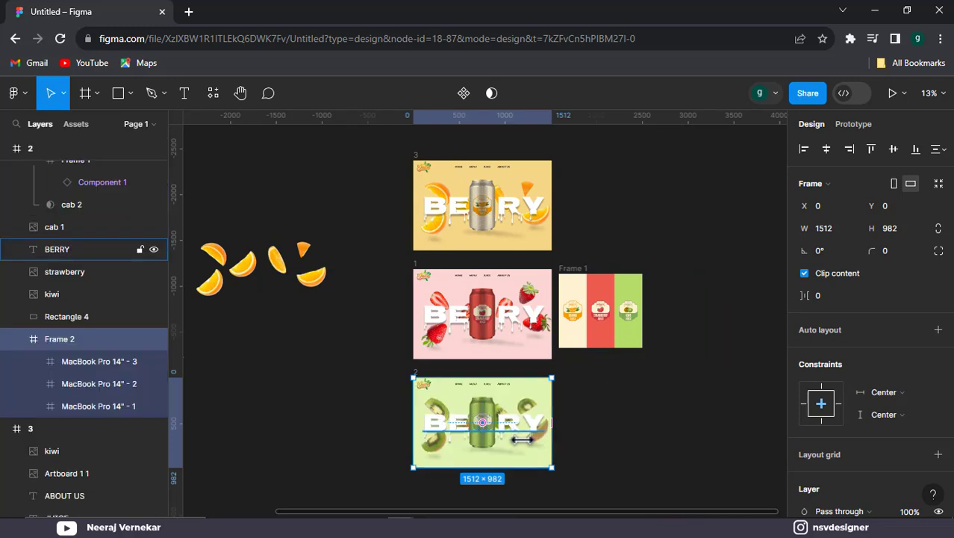
key("Return")
scroll(559, 446, "down", 1)
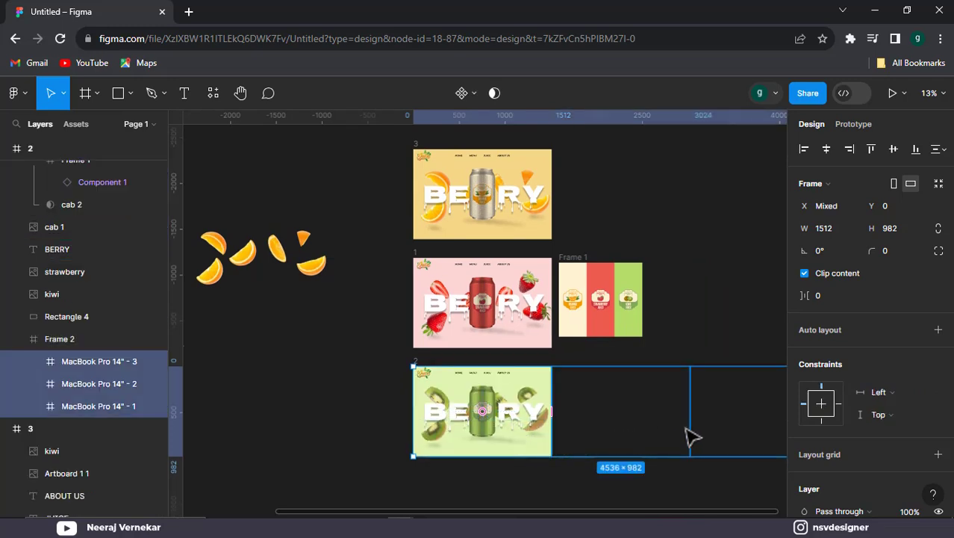
left_click_drag(698, 437, 554, 444)
left_click(669, 361)
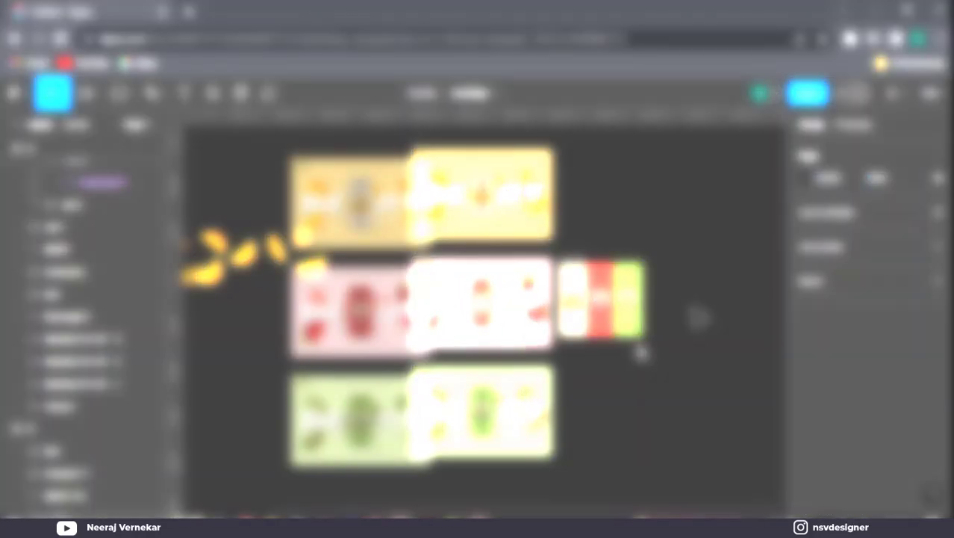
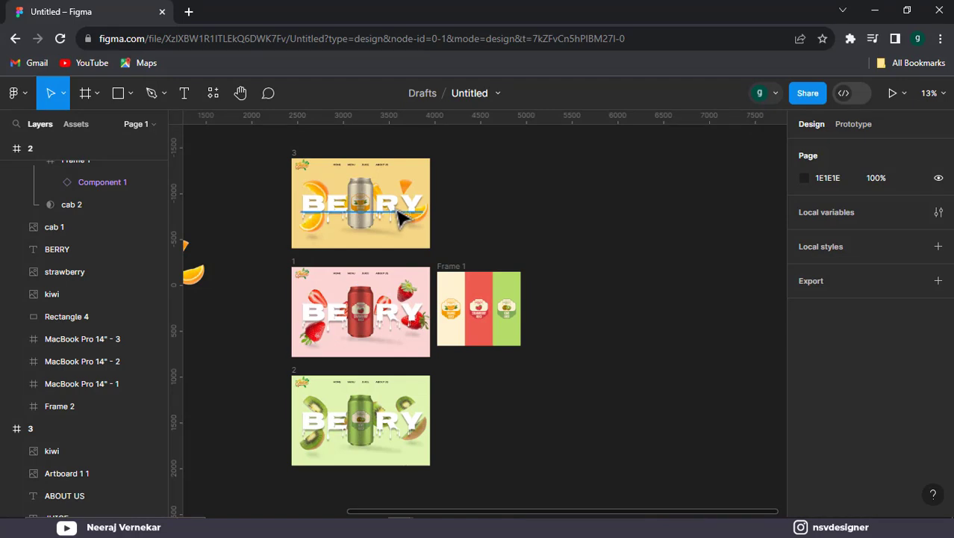
Alt-drag the BERRY title into three copies in a row beside frame 3.
left_click_drag(418, 213, 572, 209)
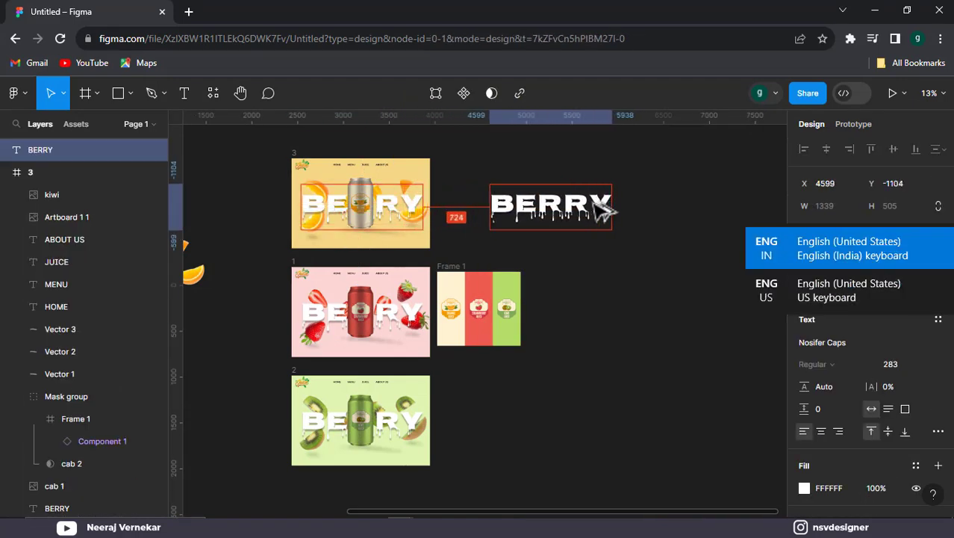
mouse_move(567, 203)
left_mouse_down()
mouse_move(637, 230)
mouse_move(618, 203)
left_mouse_up()
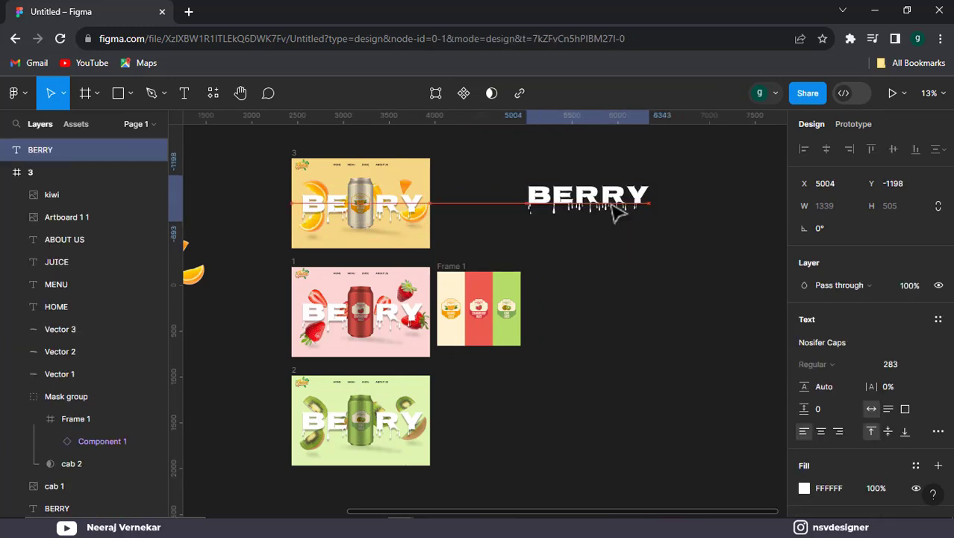
scroll(512, 209, "right", 5)
left_click_drag(515, 211, 716, 214)
Retype the first copy as ORANGE and the third copy as KIWI.
left_click(462, 198)
double_click(463, 198)
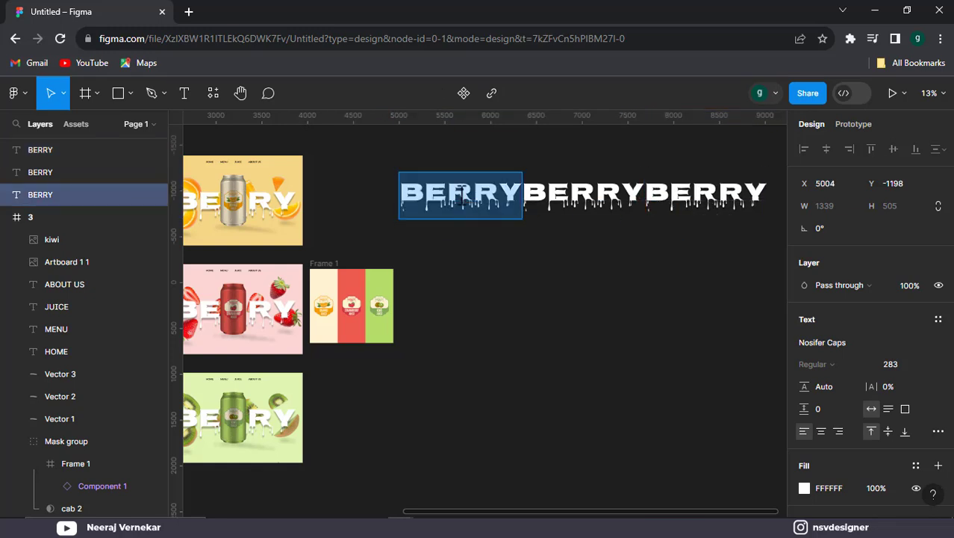
type("ORANGE")
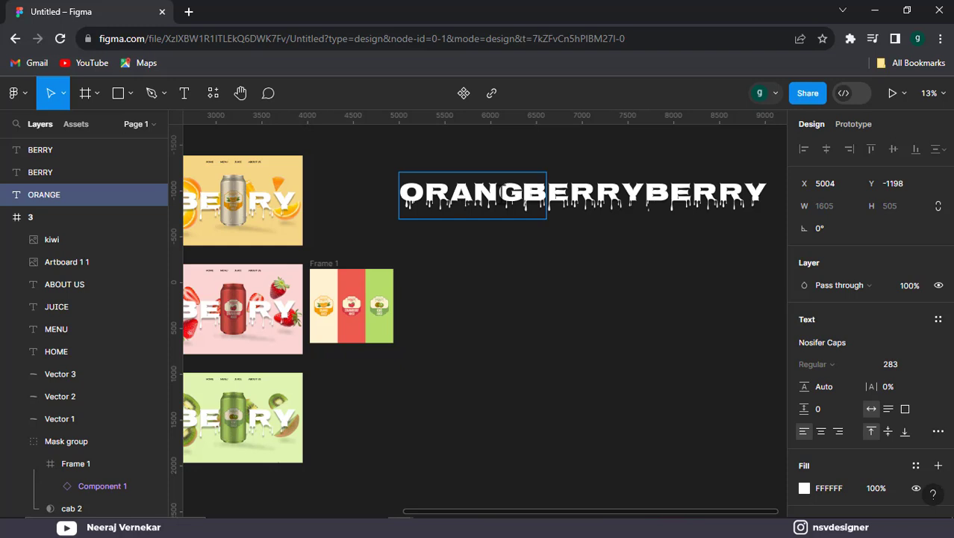
left_click(595, 196)
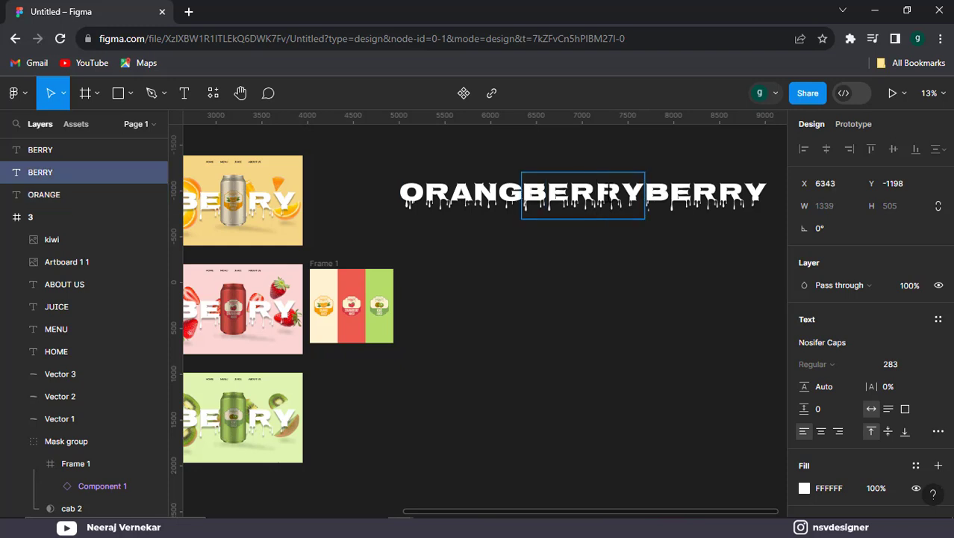
double_click(608, 195)
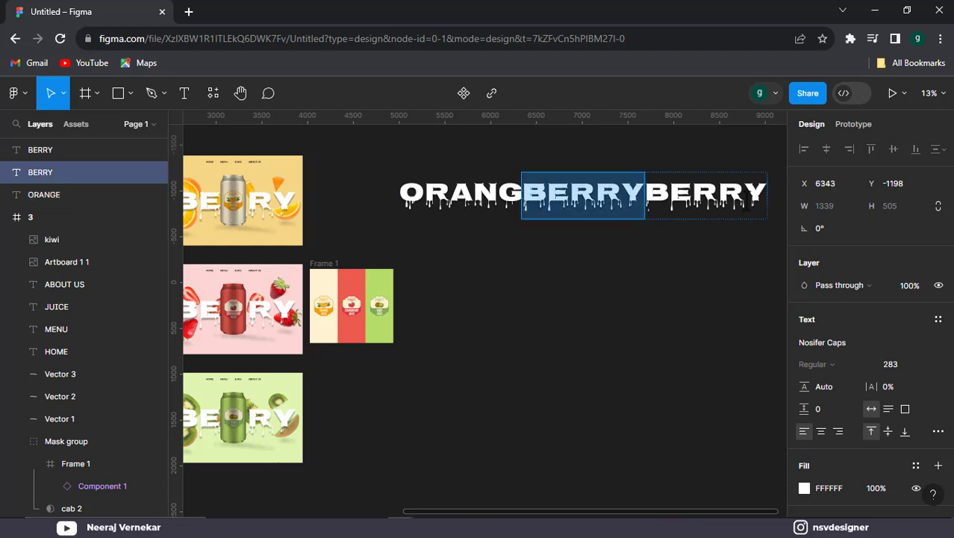
left_click(746, 200)
double_click(747, 200)
type("KI")
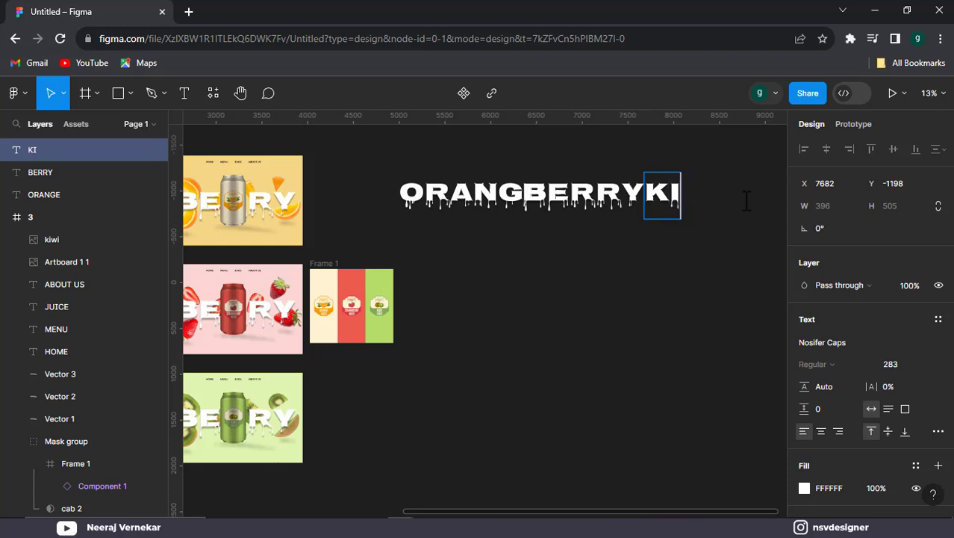
type("WI")
key("Escape")
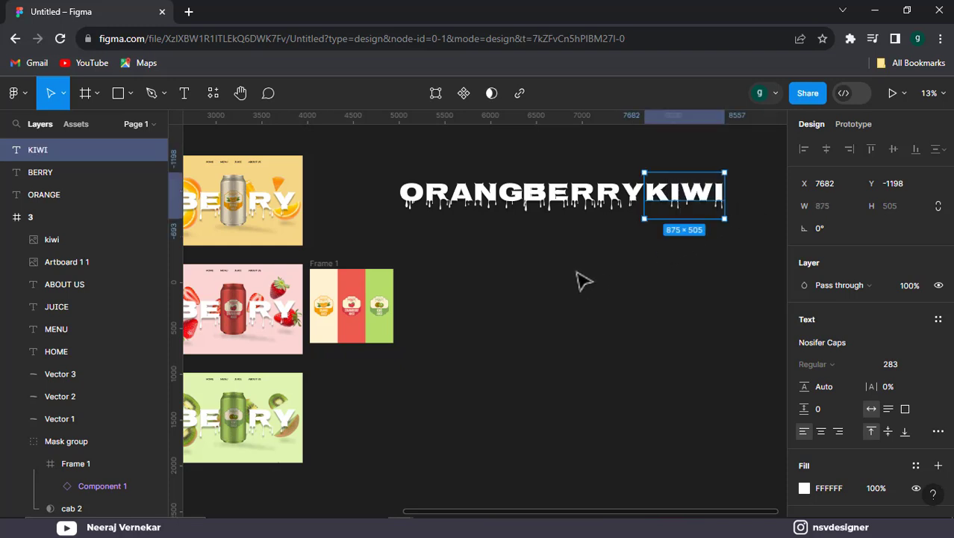
left_click(494, 218)
Space the titles apart by nudging ORANGE left and KIWI right.
left_click_drag(485, 208, 461, 208)
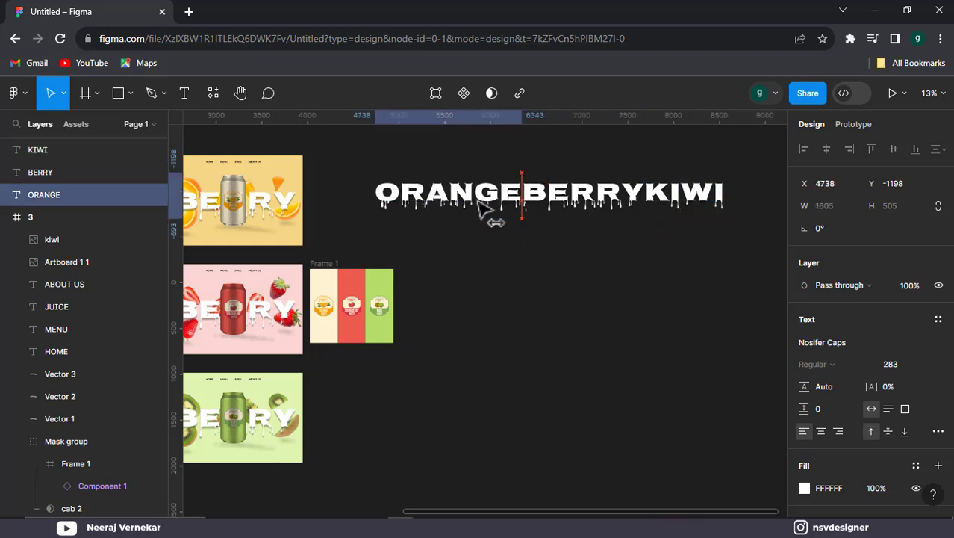
left_click_drag(468, 144, 717, 222)
left_click(938, 150)
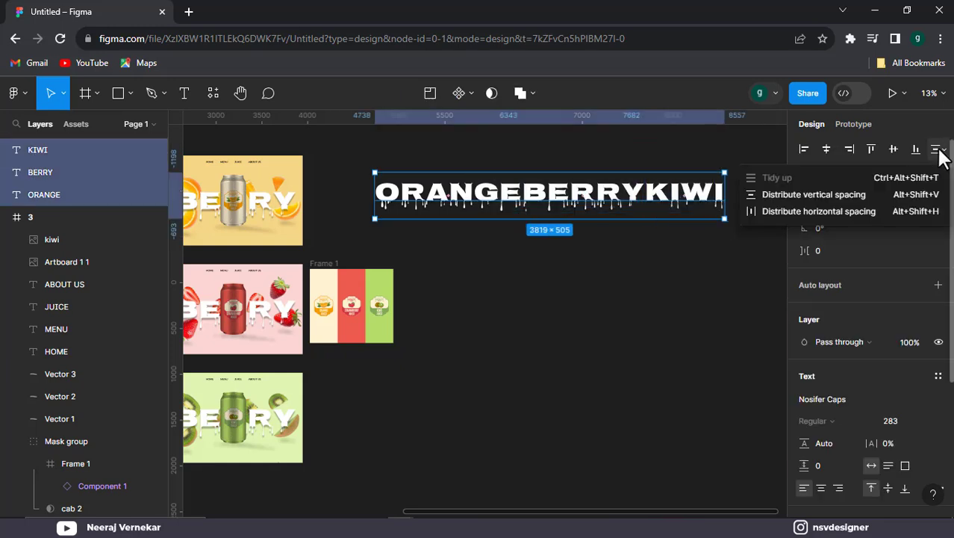
key("Escape")
left_click(671, 266)
left_click_drag(448, 196, 434, 196)
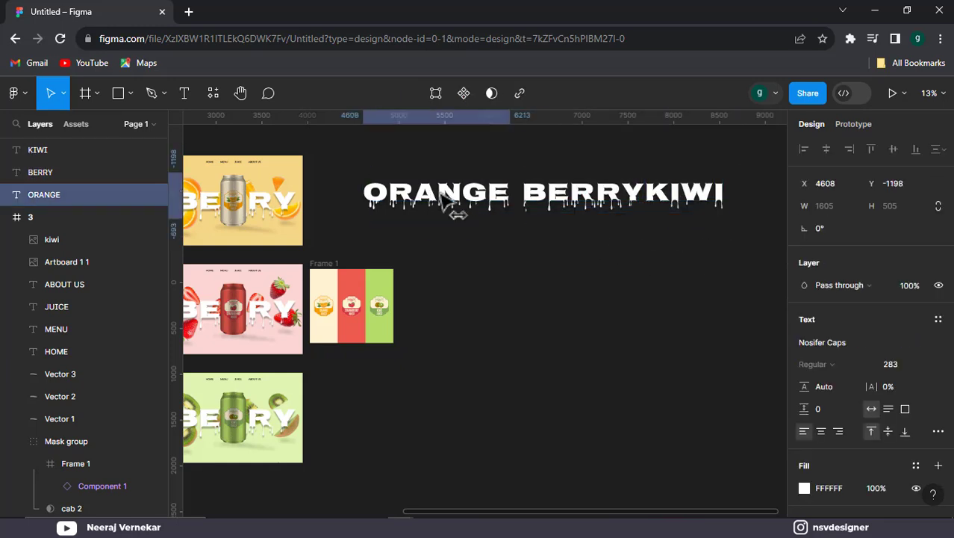
left_click_drag(680, 203, 696, 203)
left_click(470, 187)
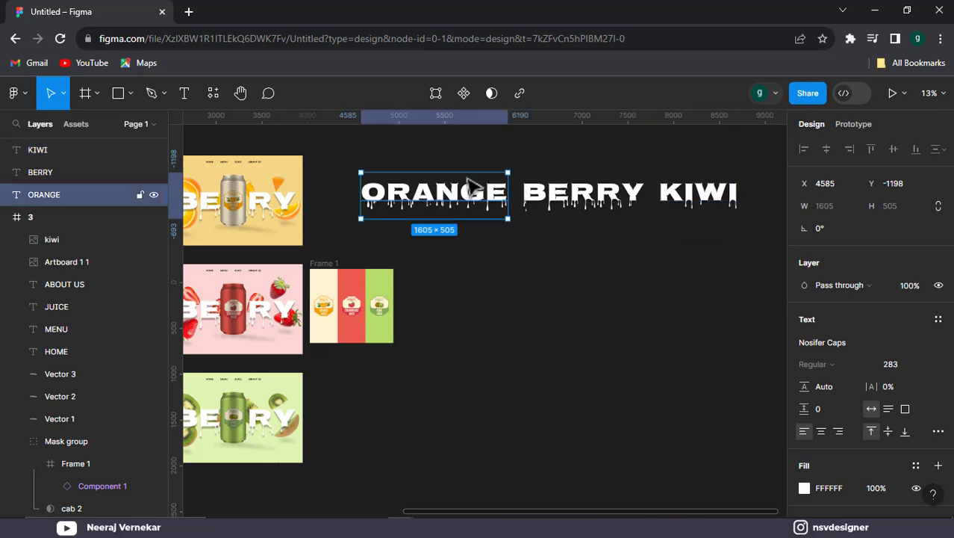
Wrap ORANGE, BERRY and KIWI each in its own frame (Frames 3, 4, 5).
right_click(464, 202)
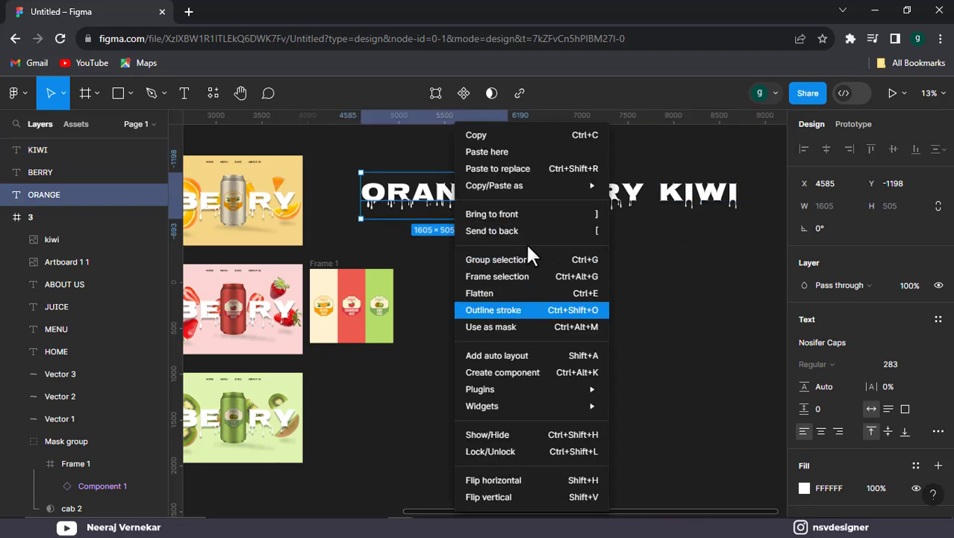
left_click(569, 274)
left_click(598, 199)
right_click(597, 198)
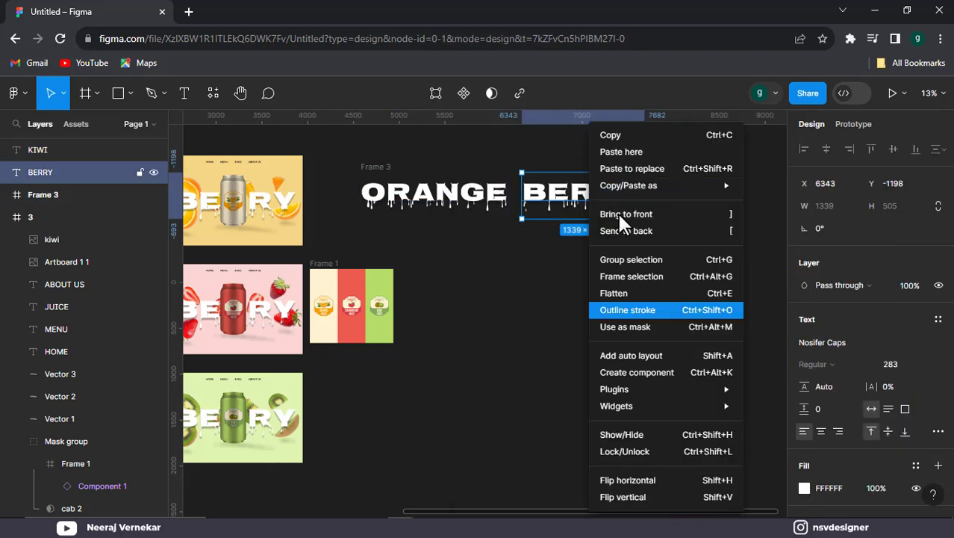
left_click(684, 272)
left_click(710, 199)
right_click(710, 200)
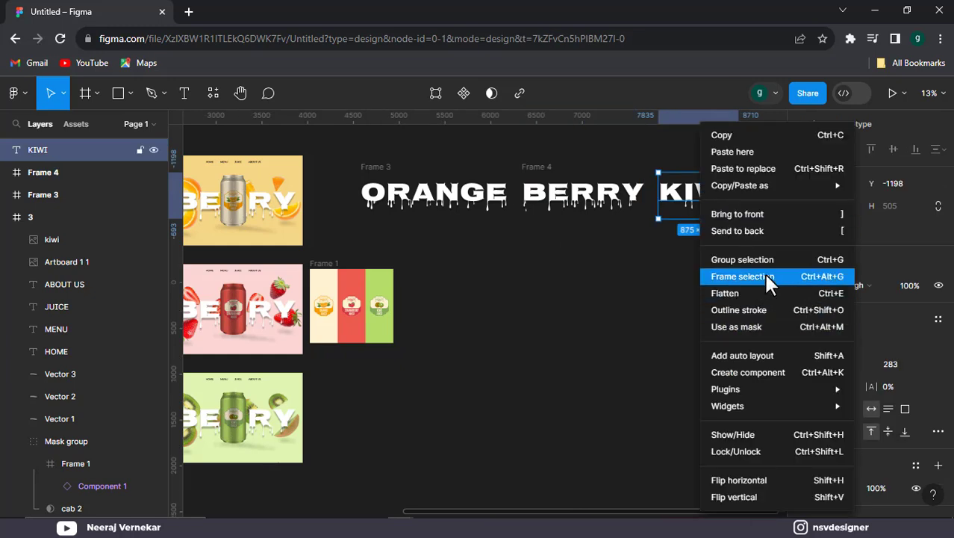
left_click(766, 276)
left_click(489, 196)
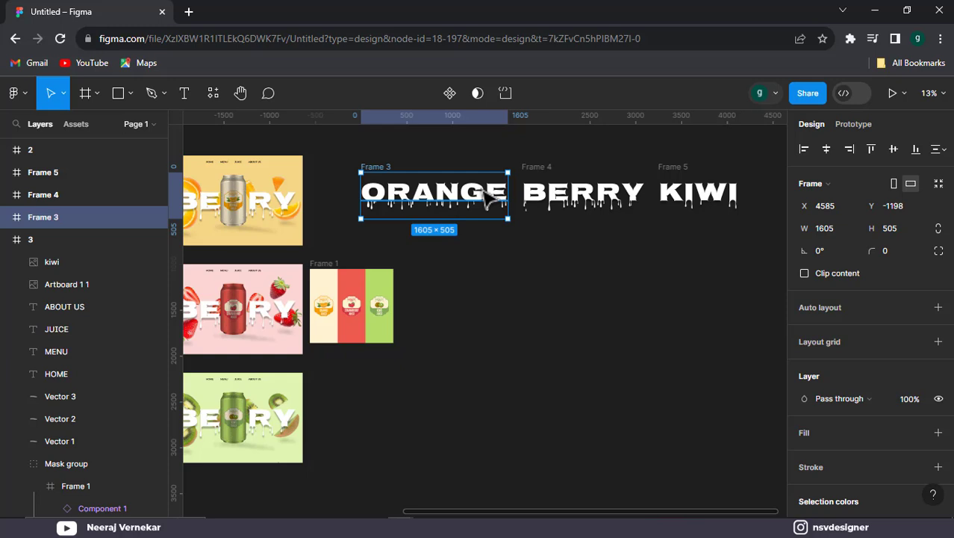
Select the ORANGE, BERRY and KIWI word frames and wrap them in one frame.
scroll(486, 197, "up", 1)
scroll(486, 197, "left", 2)
left_click(482, 198)
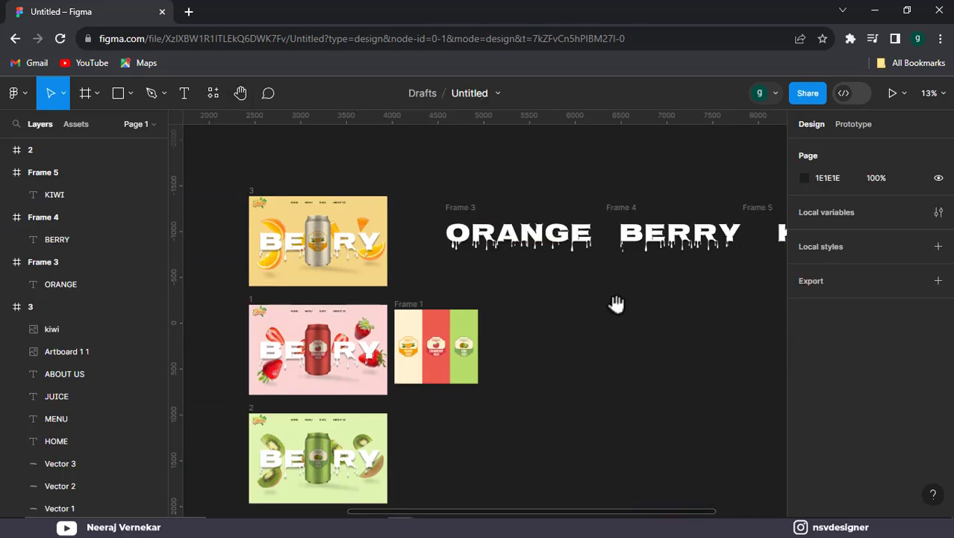
left_click_drag(616, 304, 432, 277)
left_click_drag(344, 176, 661, 247)
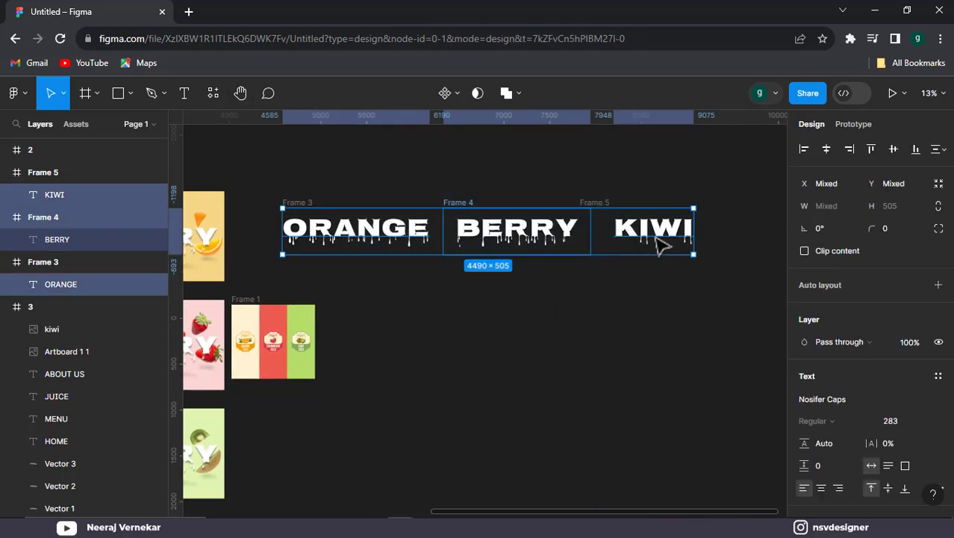
right_click(661, 247)
key("Escape")
left_click(607, 252)
left_click(619, 229)
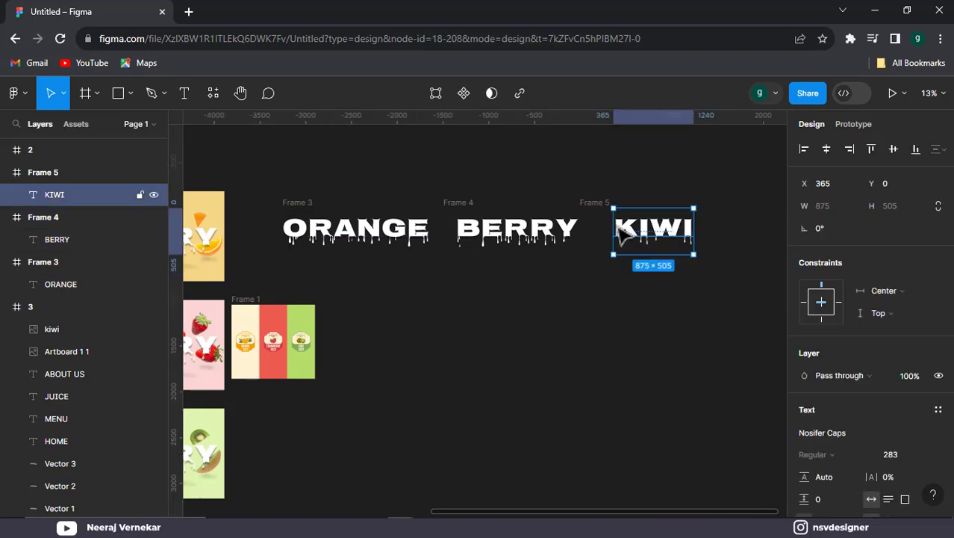
left_click(551, 234, "shift")
left_click(400, 239, "shift")
right_click(492, 229)
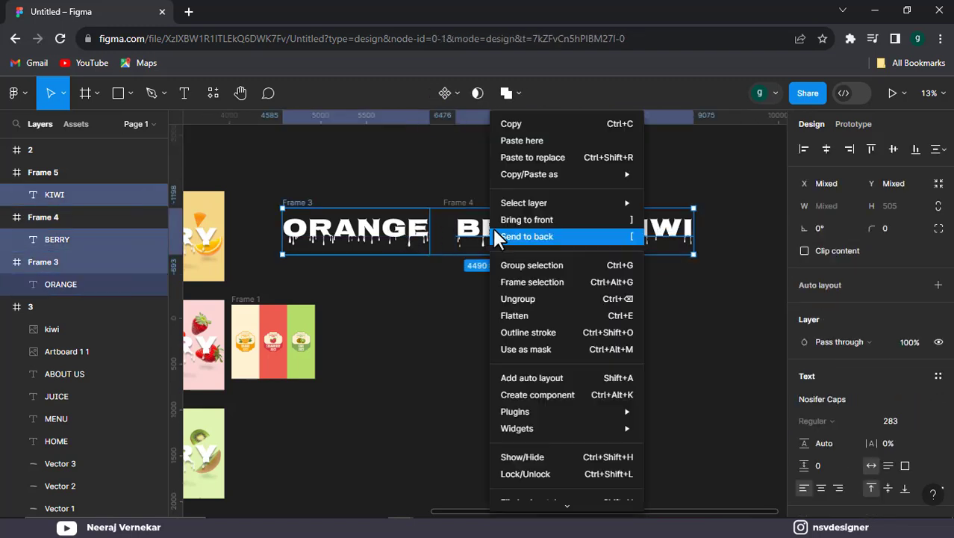
left_click(560, 283)
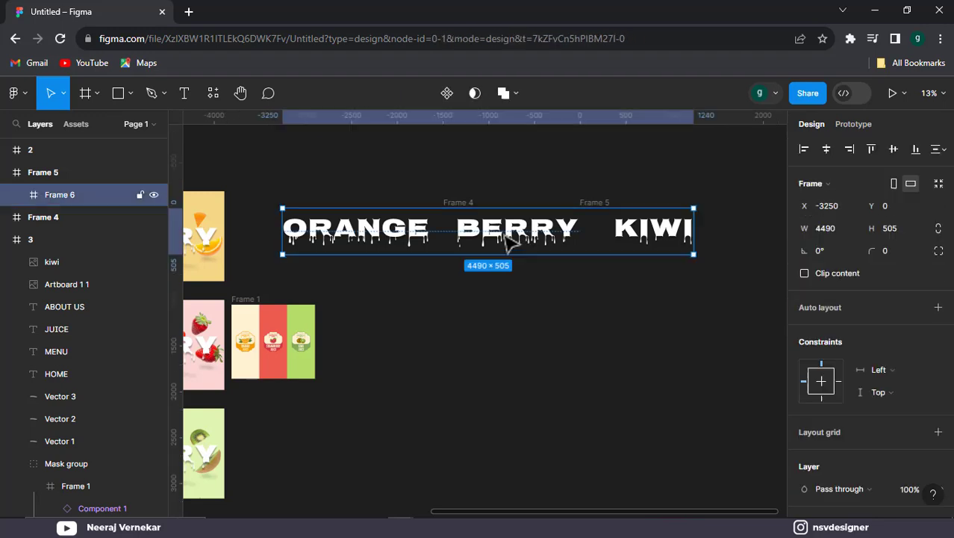
Nest them in an outer frame cropped to 1605×505 around ORANGE with Clip content on.
right_click(639, 247)
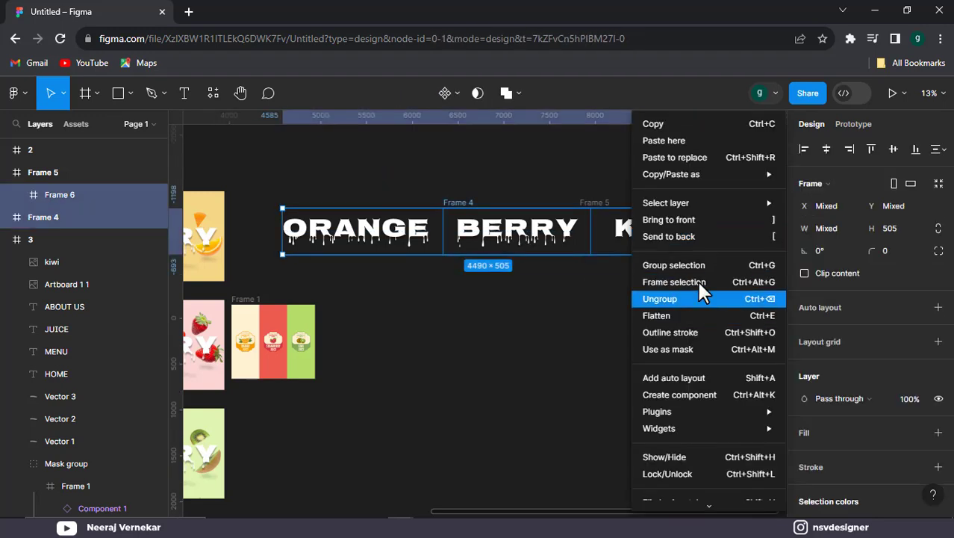
left_click(699, 282)
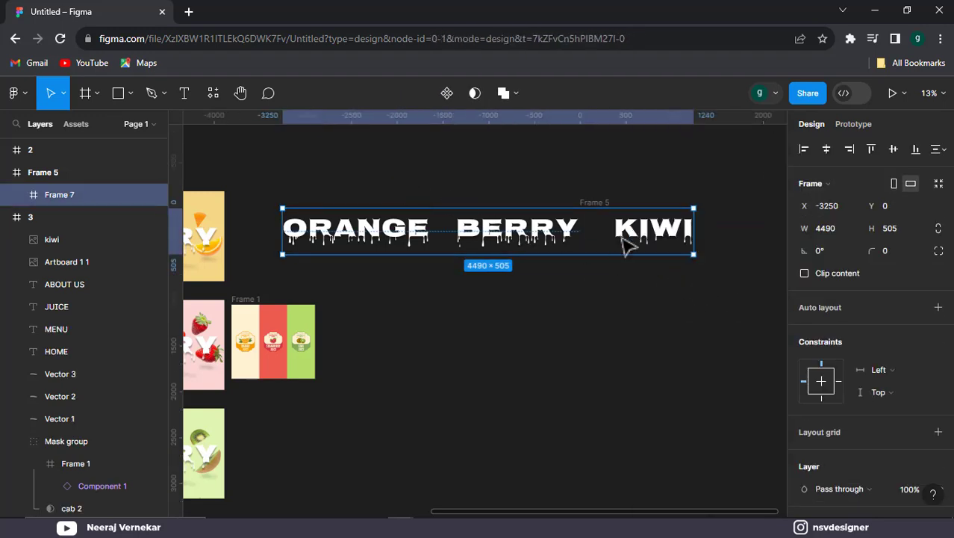
right_click(661, 244)
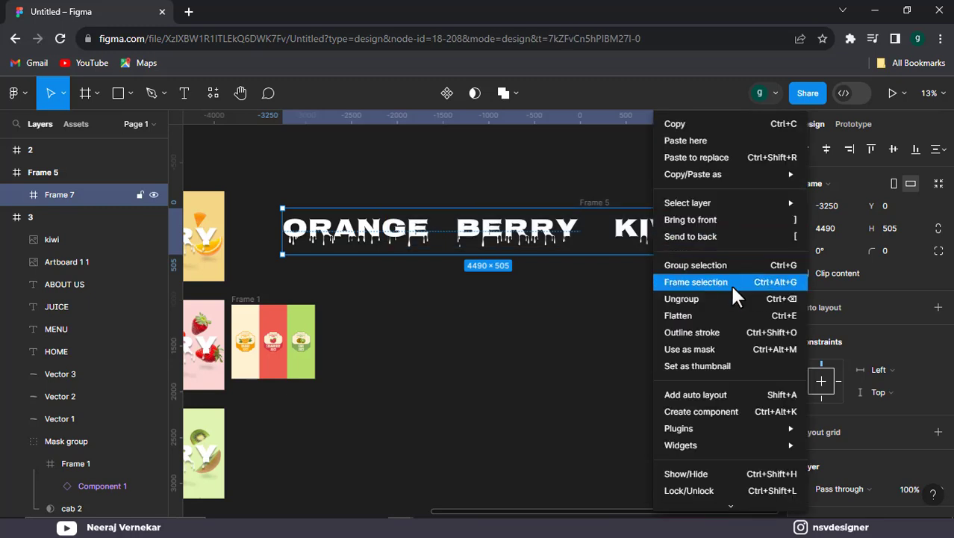
left_click(730, 283)
left_click_drag(694, 230, 438, 231)
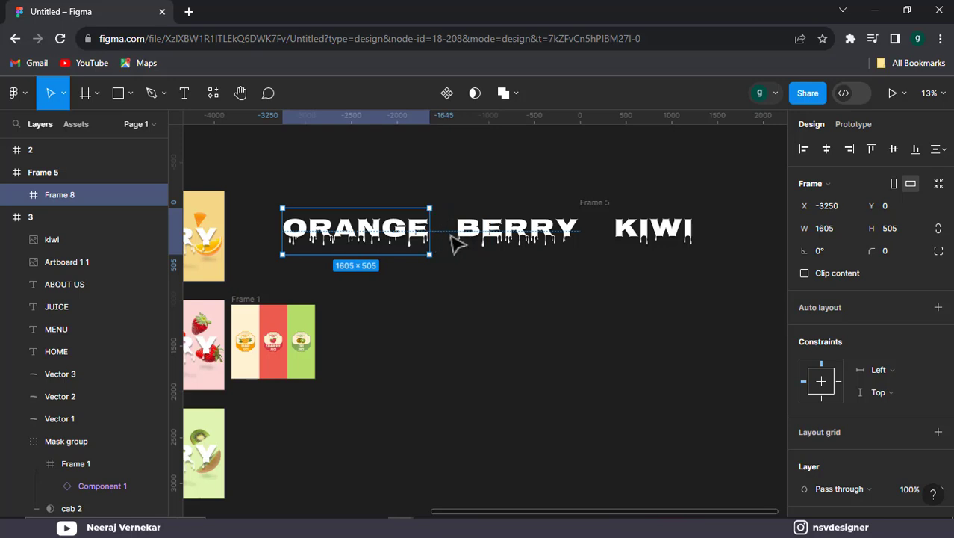
left_click(805, 273)
left_click(482, 322)
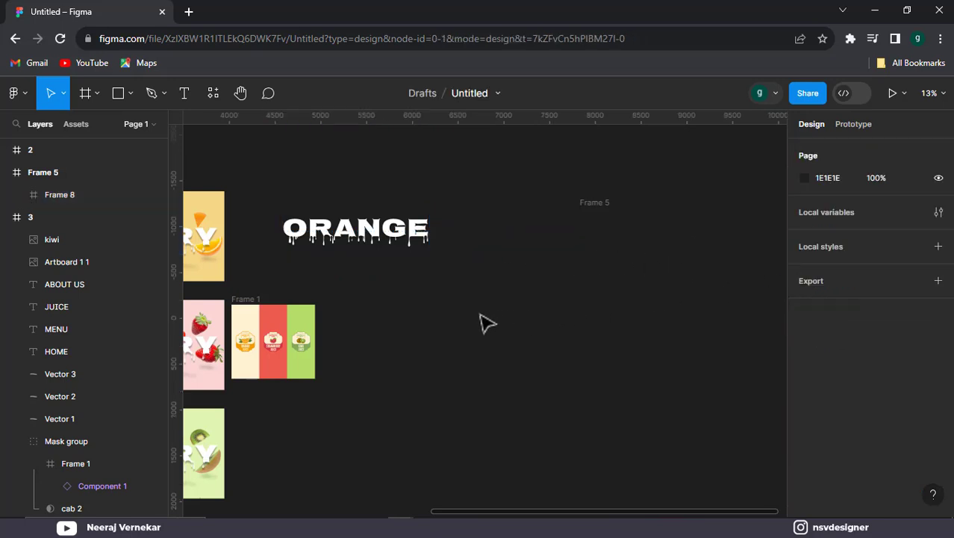
left_click_drag(482, 322, 737, 309)
left_click(691, 222)
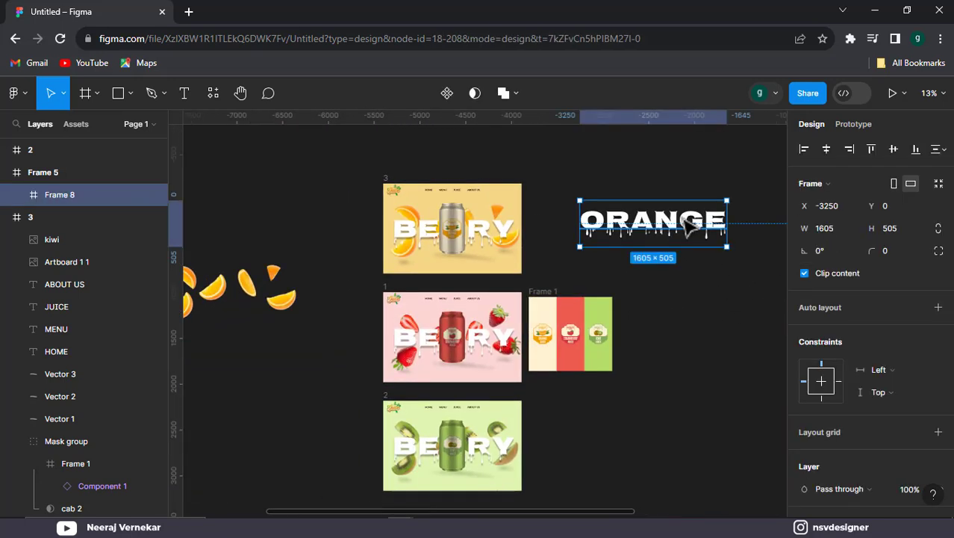
left_click(388, 182)
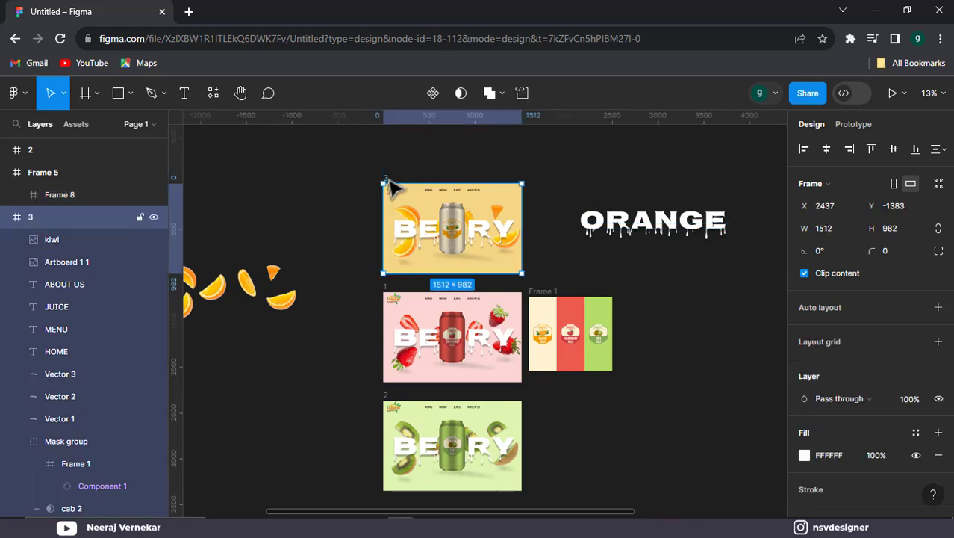
Undo the accidental nesting and reselect the ORANGE title frame.
left_click_drag(388, 181, 383, 187)
key("ctrl+z")
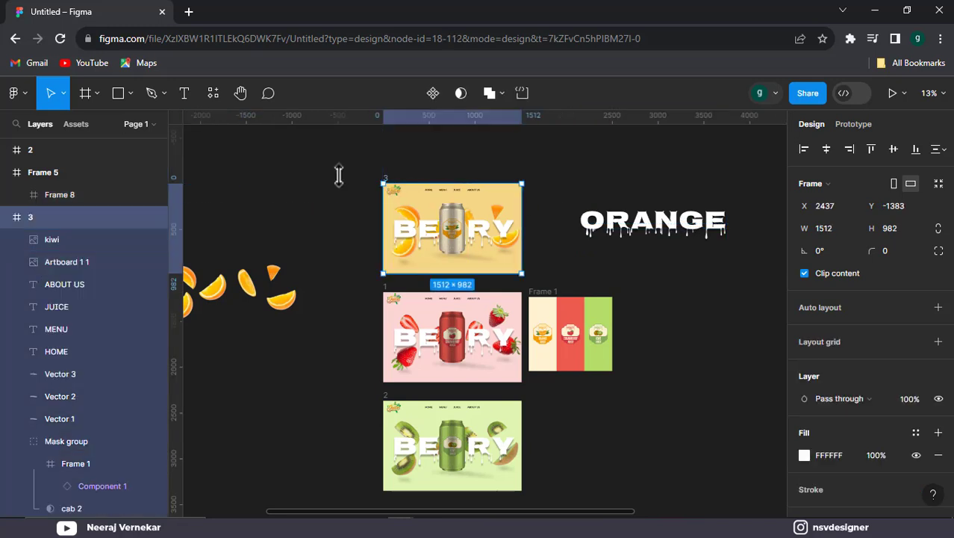
left_click(366, 187)
left_click(617, 221)
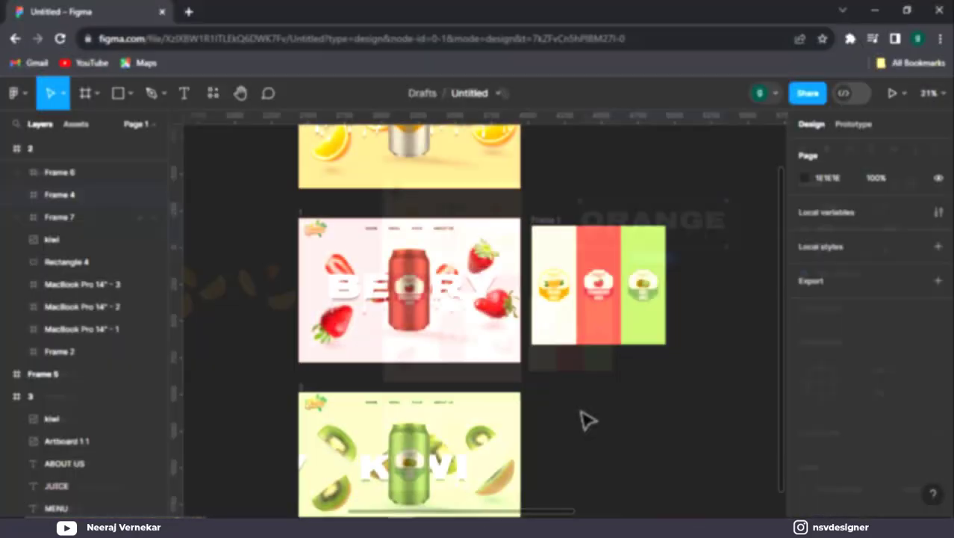
scroll(587, 420, "up", 3)
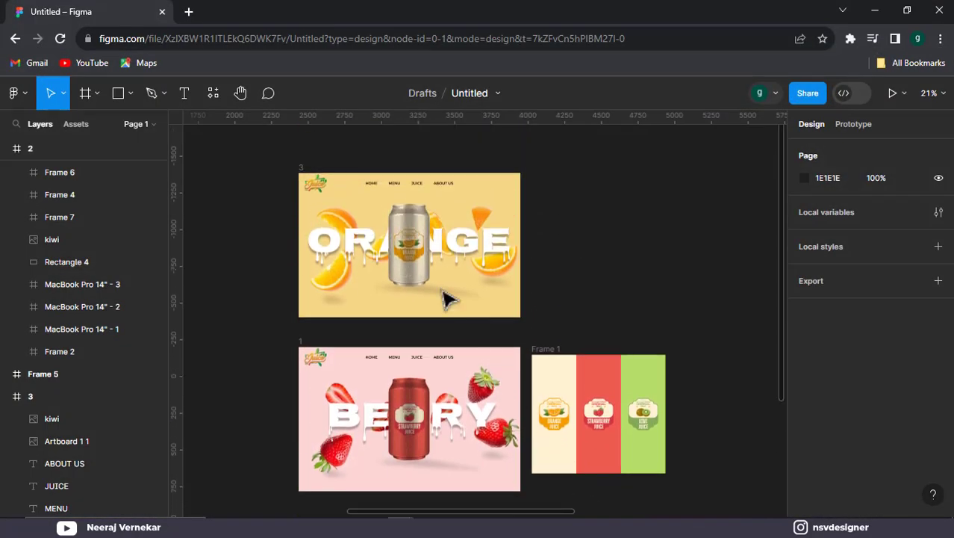
Check frames 1, 2 and 3 (ORANGE, BERRY, KIWI) and switch to the Prototype panel.
left_click(302, 169)
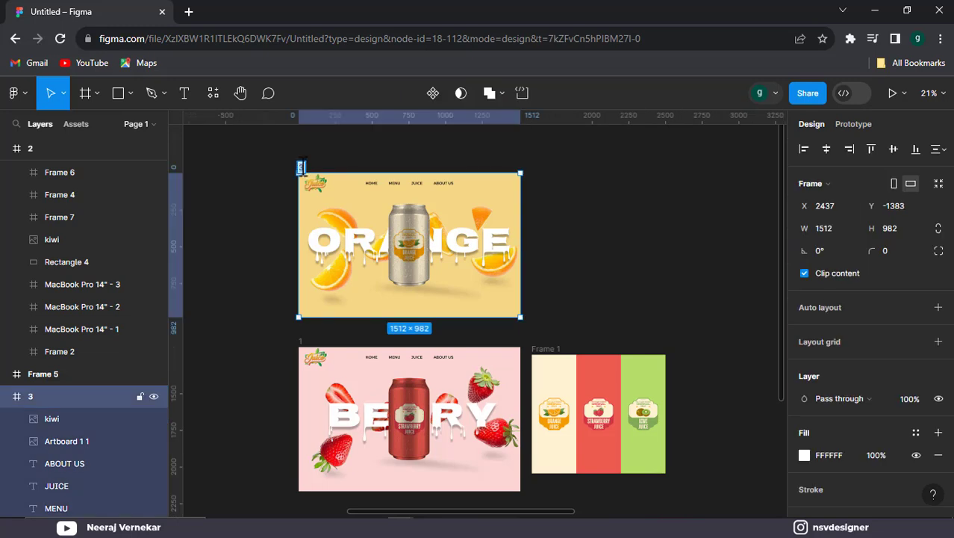
type("1")
left_click(302, 341)
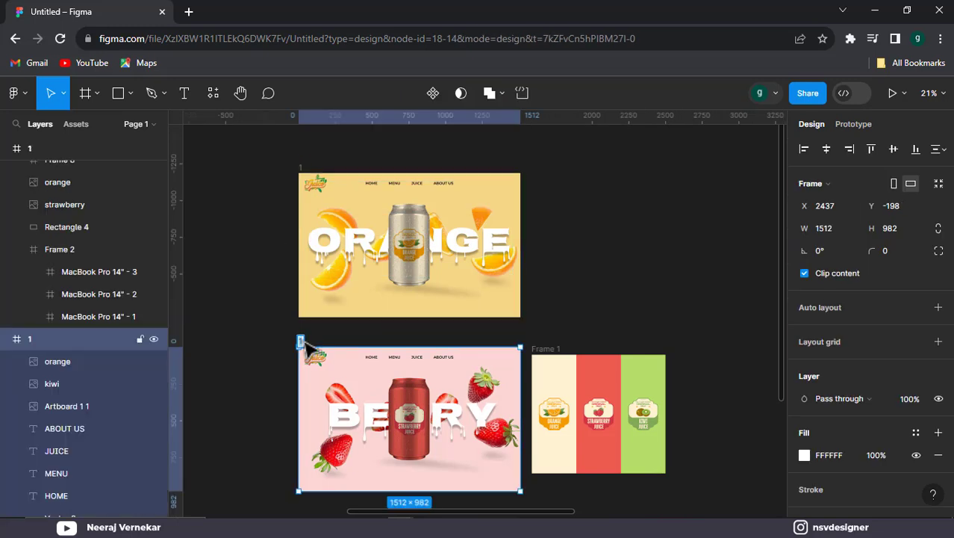
scroll(301, 341, "down", 3)
left_click(302, 461)
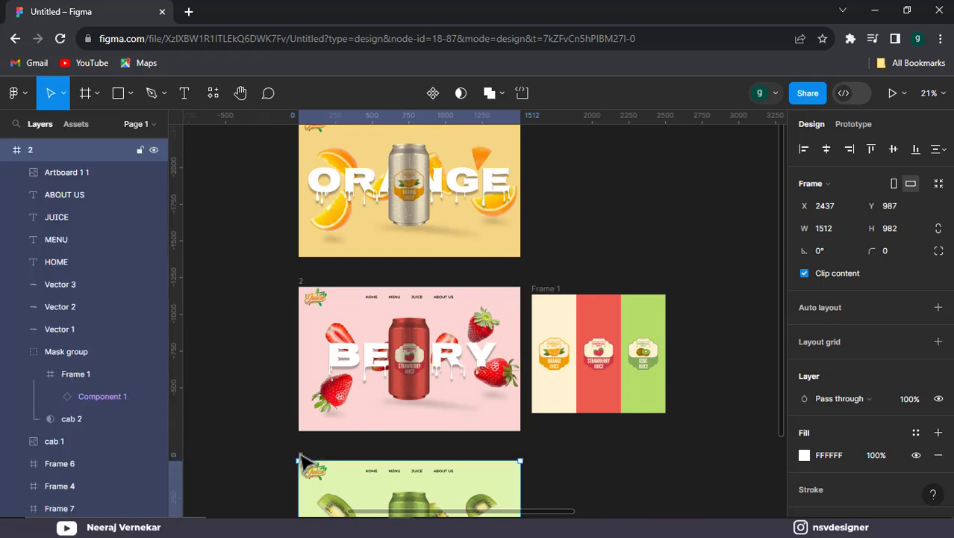
type("3")
left_click(283, 419)
scroll(257, 356, "up", 1)
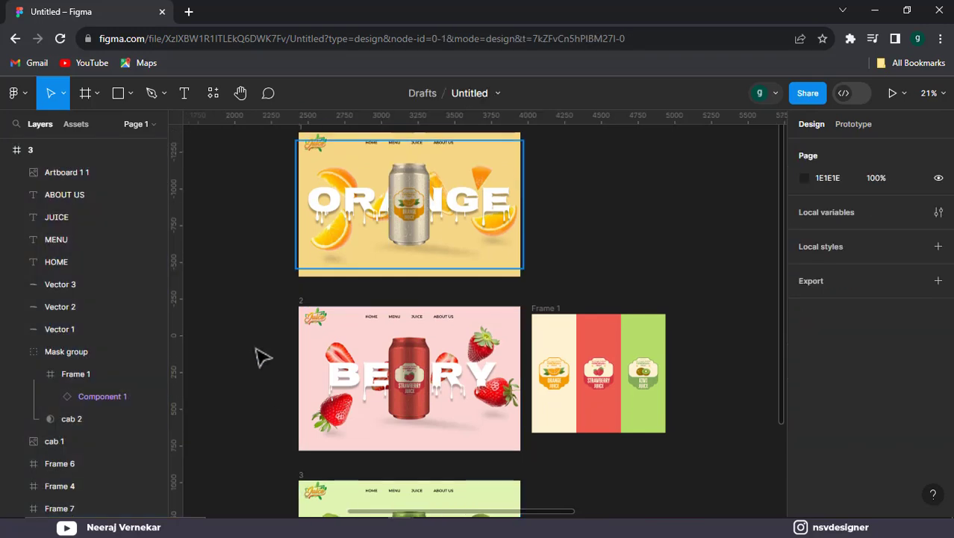
scroll(258, 356, "up", 2)
left_click(437, 203)
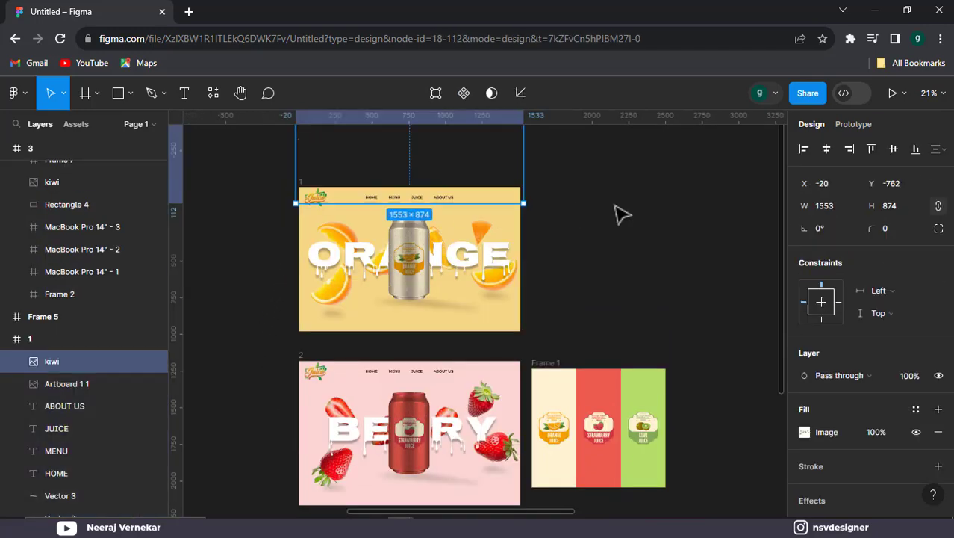
left_click(635, 211)
left_click(854, 124)
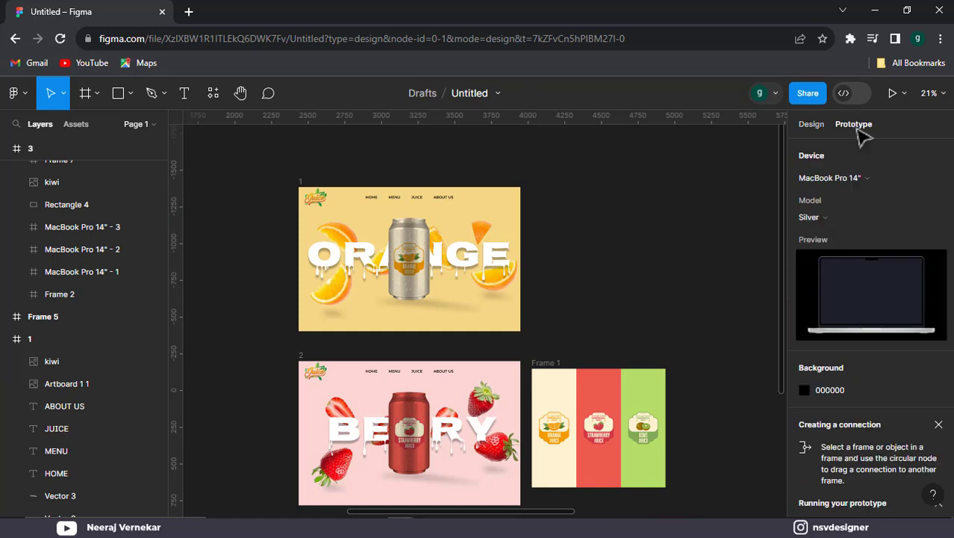
left_click(301, 183)
Link frame 1 to frame 2 with an On drag trigger navigating to frame 2.
scroll(409, 282, "down", 2)
left_click_drag(409, 277, 418, 334)
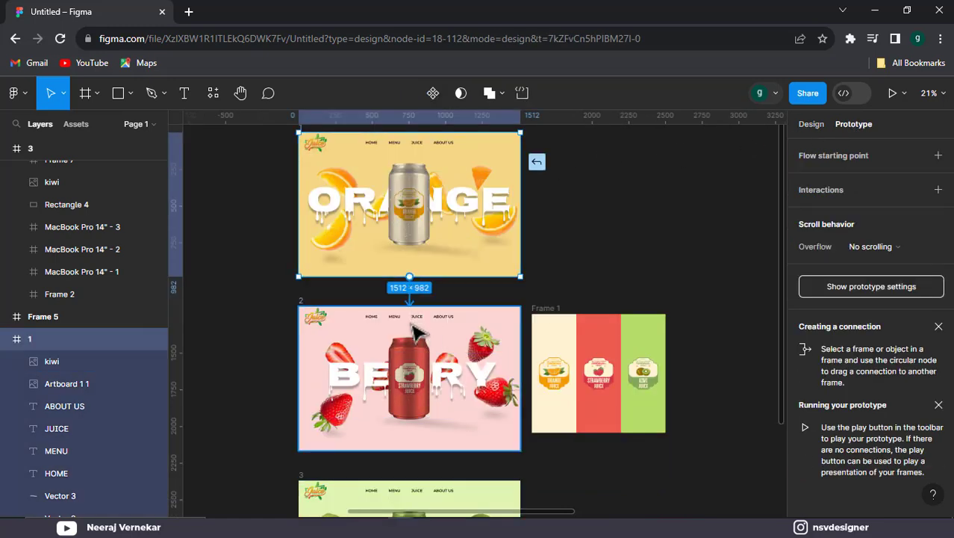
left_click(359, 342)
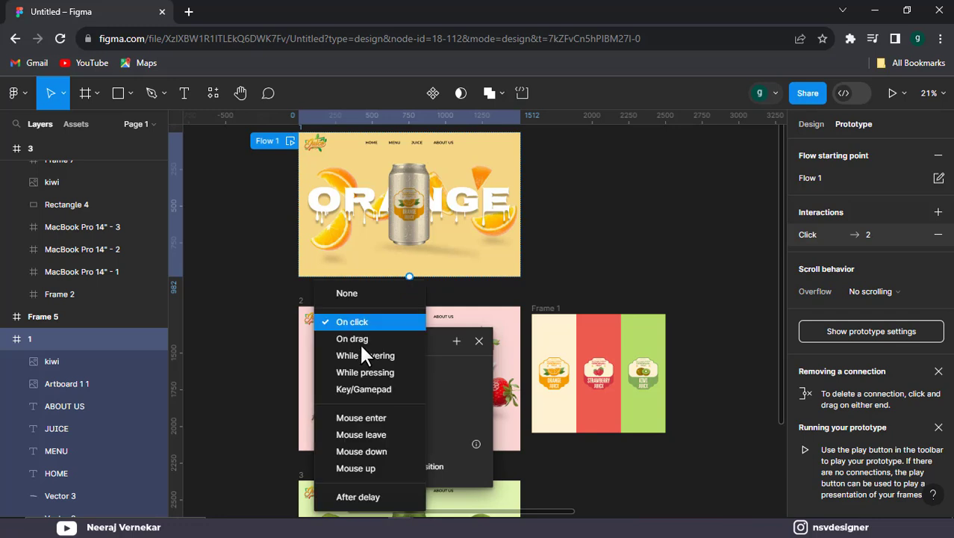
left_click(365, 339)
left_click(396, 377)
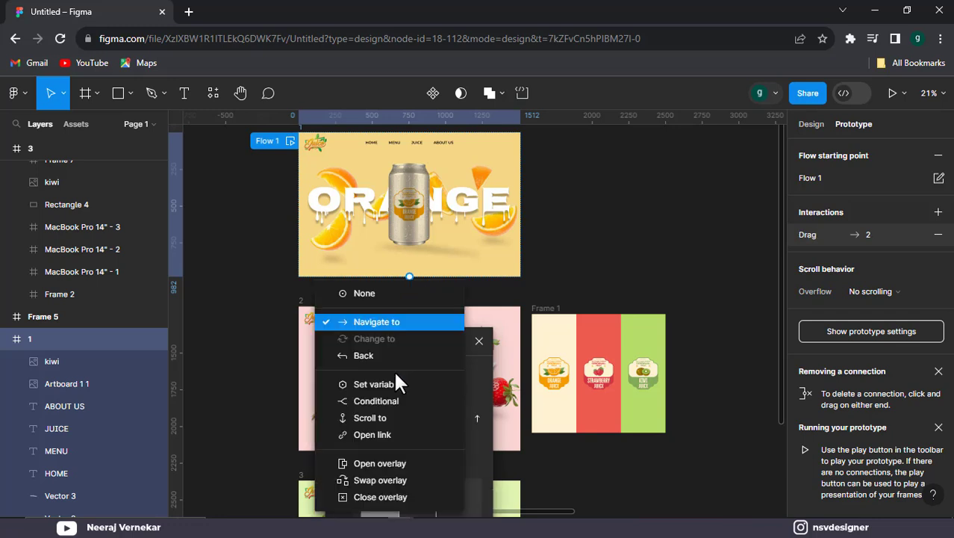
left_click(473, 368)
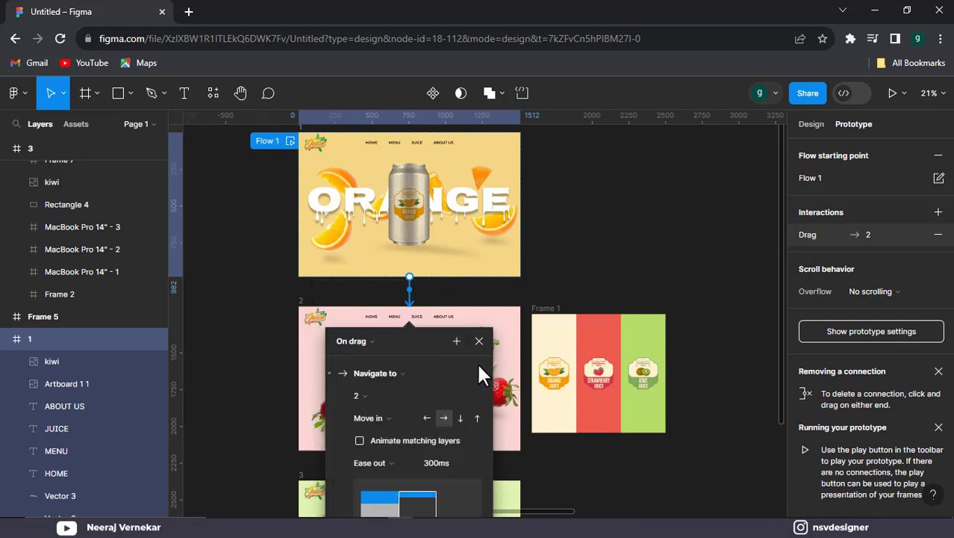
left_click(386, 435)
Use Smart animate with a custom S-shaped easing curve over 1500ms.
left_click(379, 417)
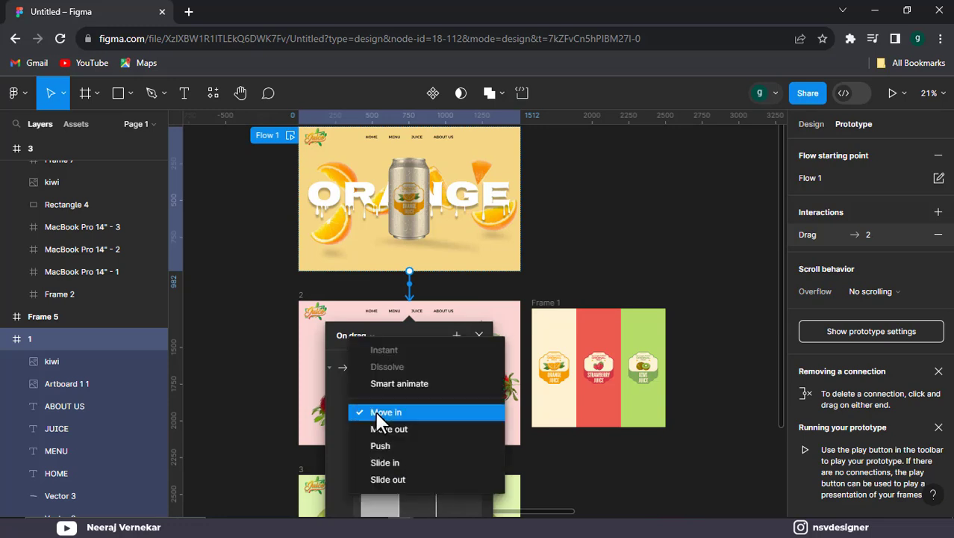
left_click(390, 383)
scroll(386, 389, "down", 2)
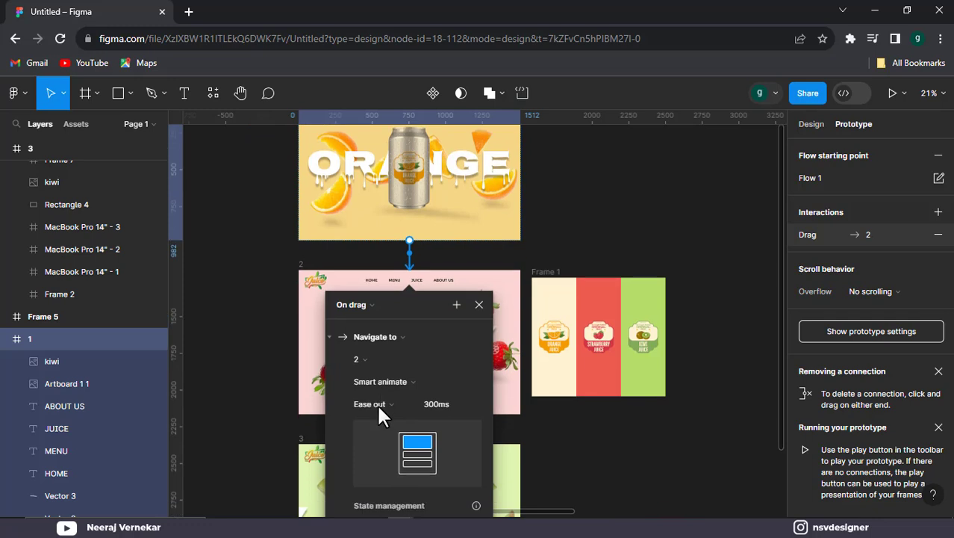
left_click(377, 404)
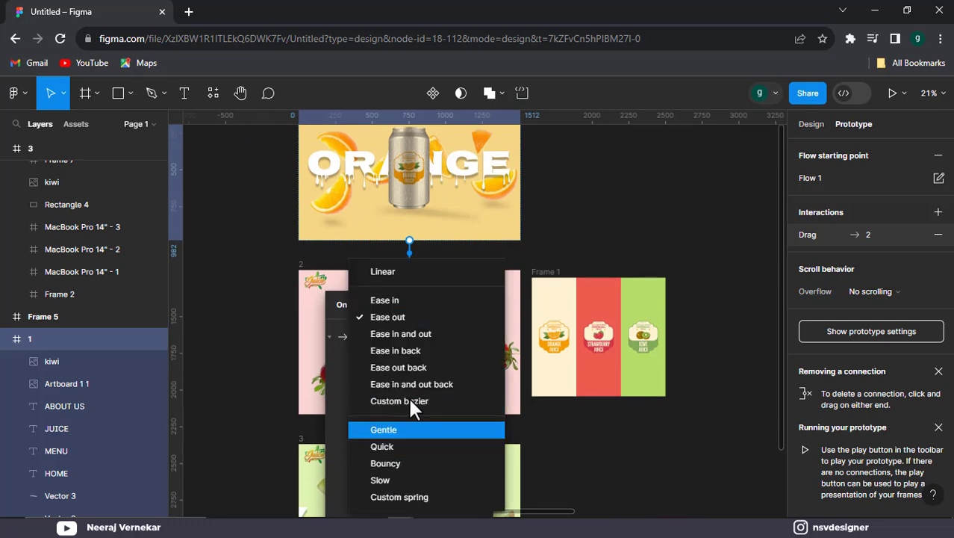
left_click(409, 401)
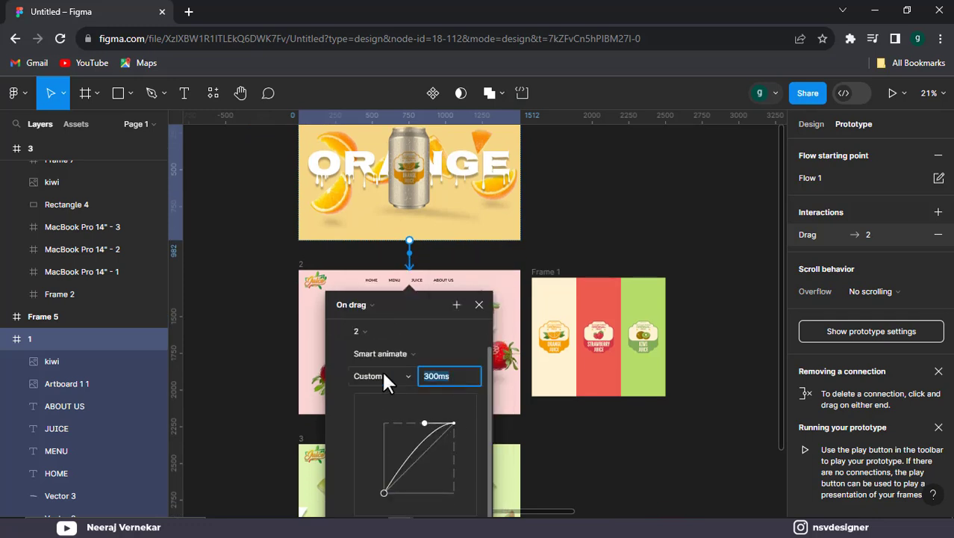
type("1500")
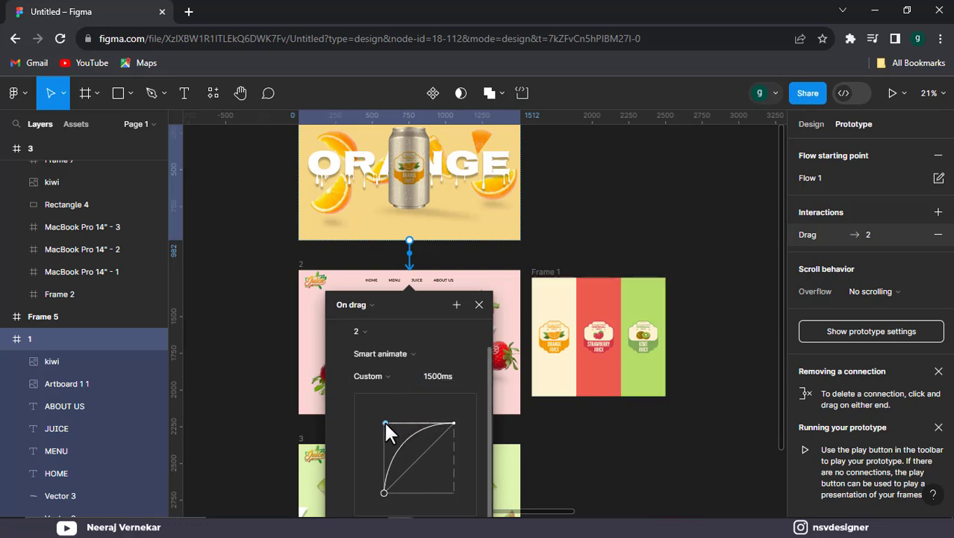
left_click_drag(382, 490, 454, 492)
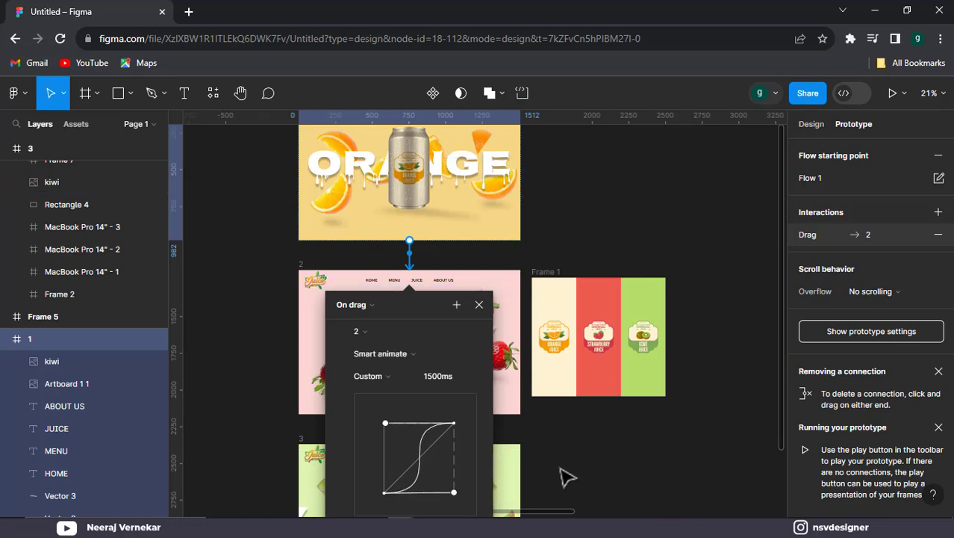
left_click(587, 469)
scroll(587, 469, "down", 1)
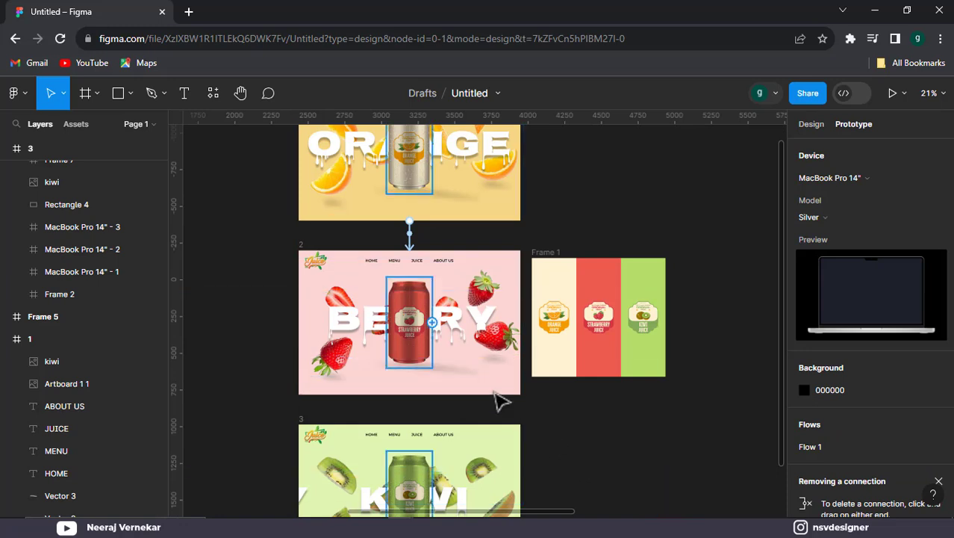
Link frame 2 to frame 3 with 1500ms Smart animate, and KIWI frame 3 back to ORANGE frame 1.
left_click(312, 255)
left_click_drag(409, 393, 416, 443)
scroll(575, 446, "down", 2)
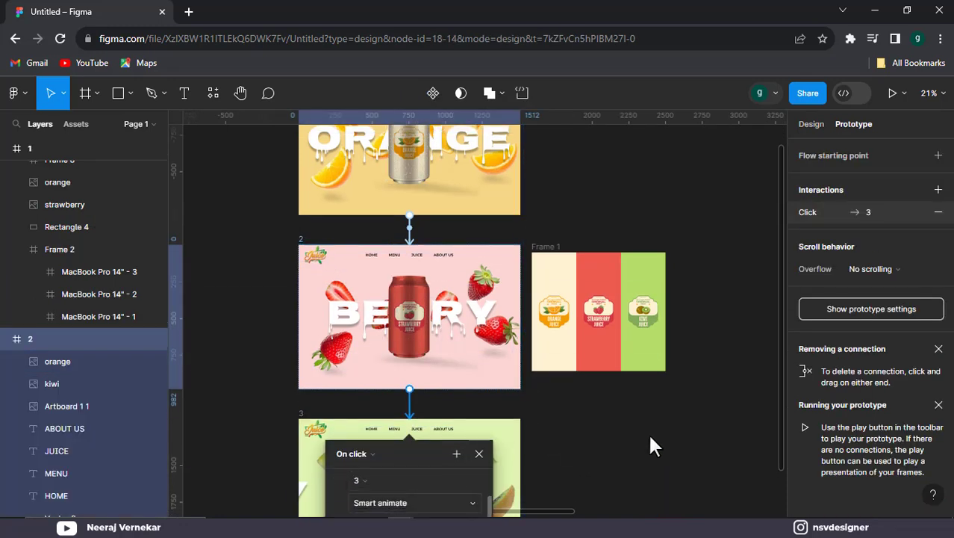
scroll(649, 439, "down", 3)
scroll(650, 438, "down", 2)
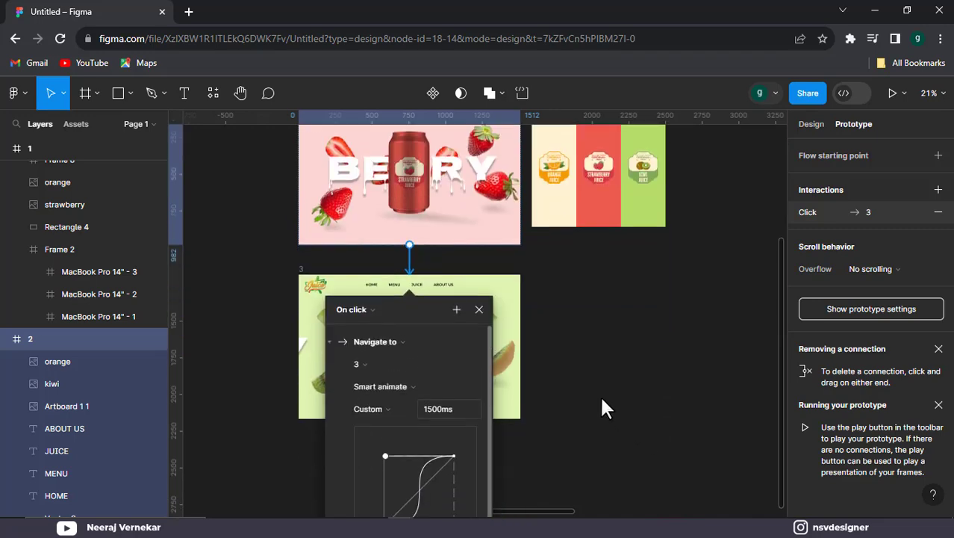
left_click(581, 385)
left_click(310, 274)
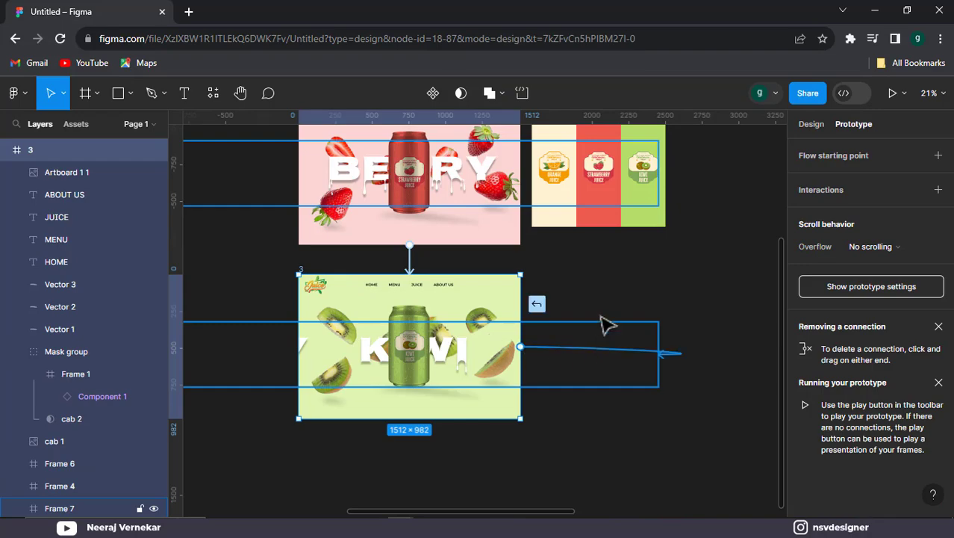
left_click_drag(606, 324, 564, 107)
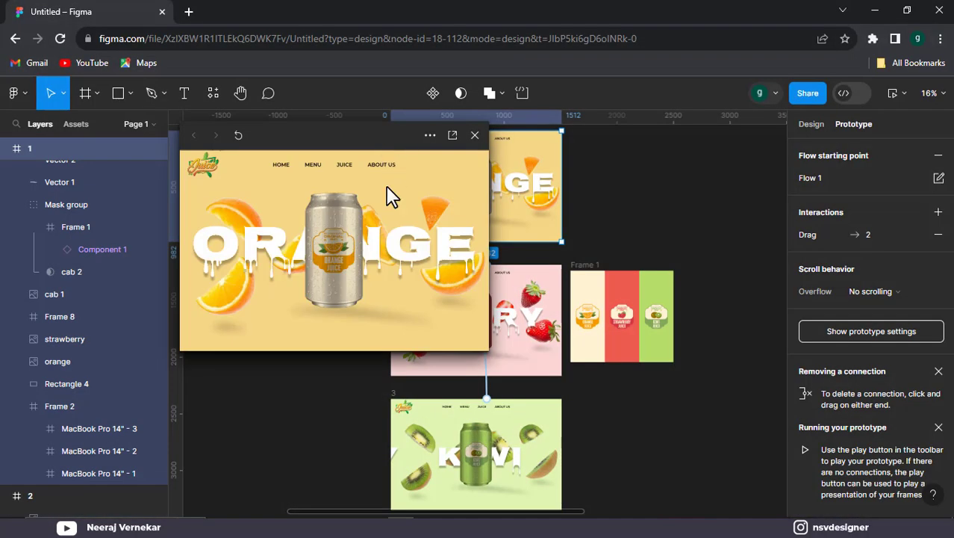
Drag through the preview from ORANGE to BERRY, KIWI and back to ORANGE, then close it.
mouse_move(403, 313)
left_mouse_down()
mouse_move(426, 230)
mouse_move(405, 304)
left_mouse_up()
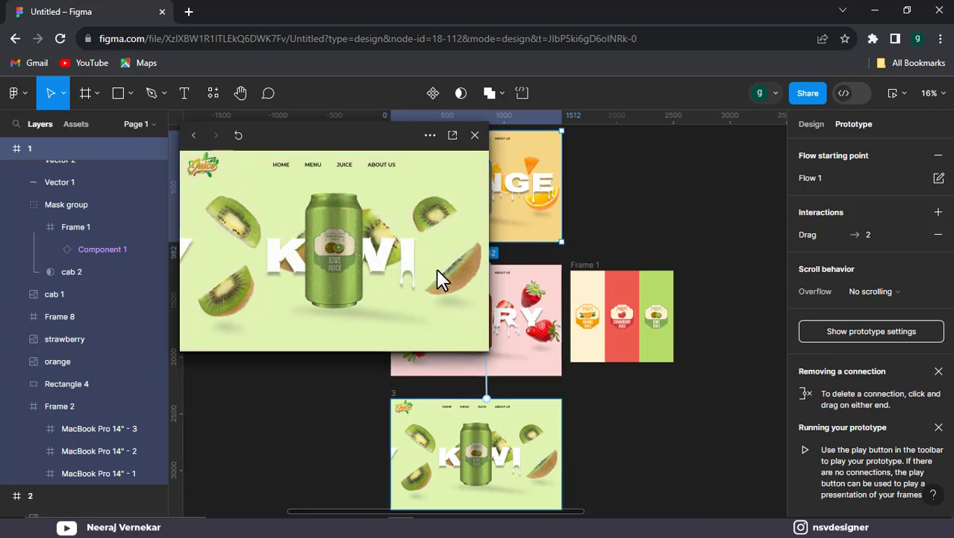
left_click_drag(486, 202, 478, 143)
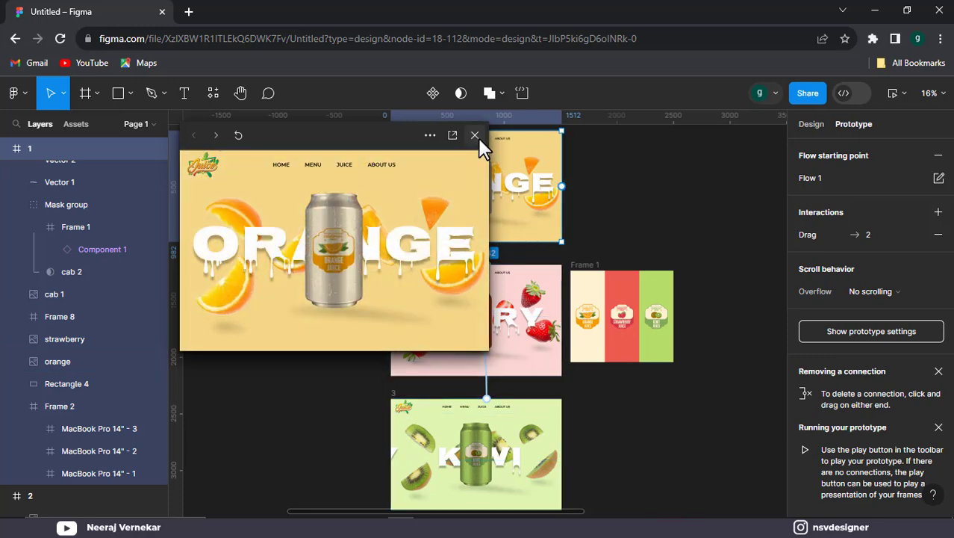
left_click(475, 135)
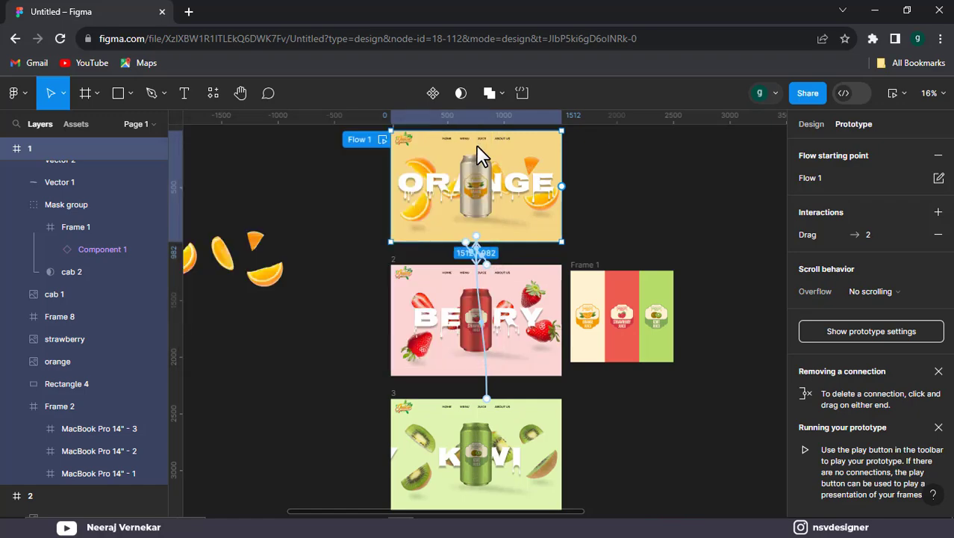